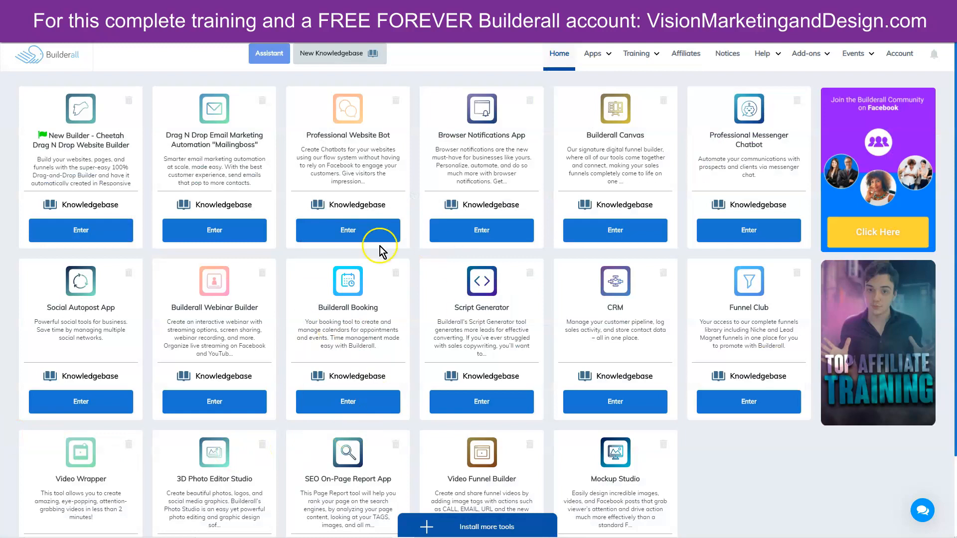
- Enter the Builderall Booking app from its card on the Builderall dashboard
click(345, 402)
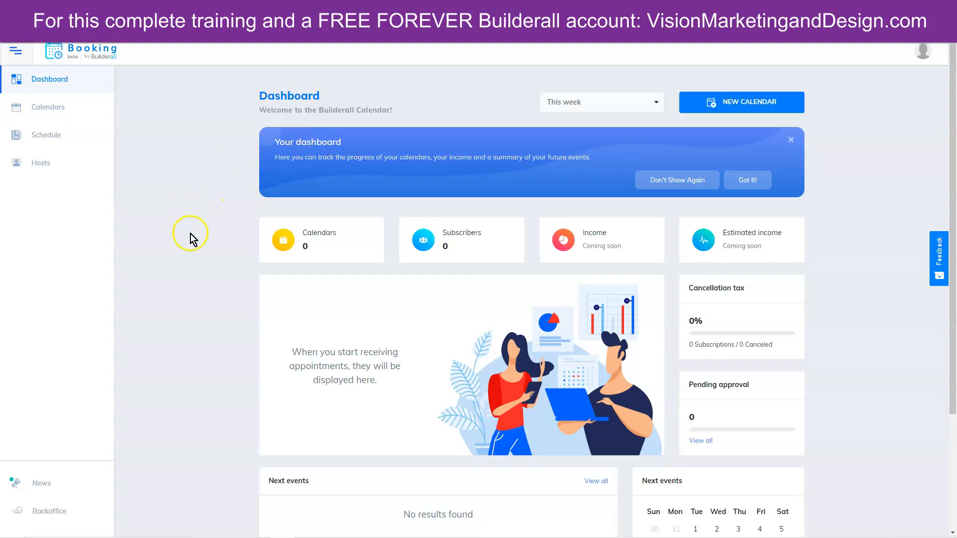
click(42, 106)
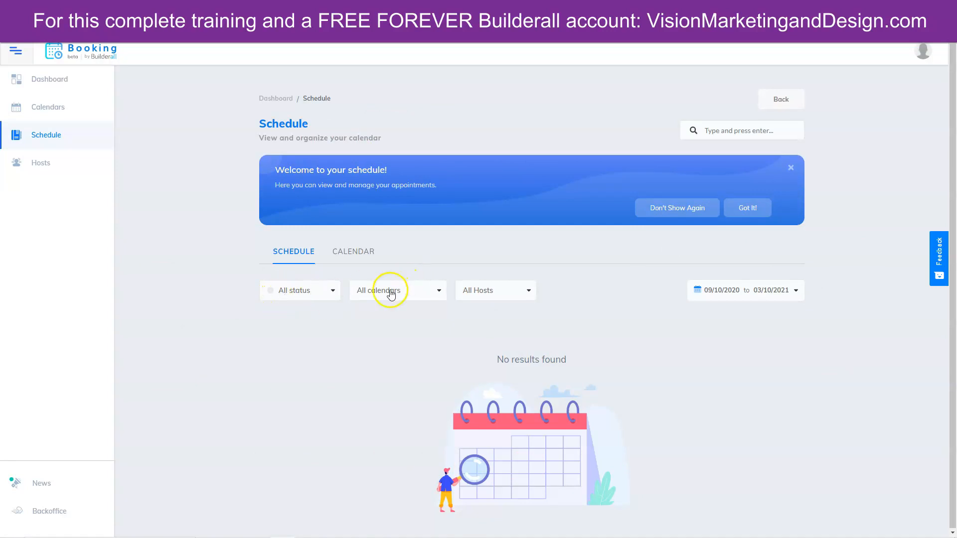
click(356, 258)
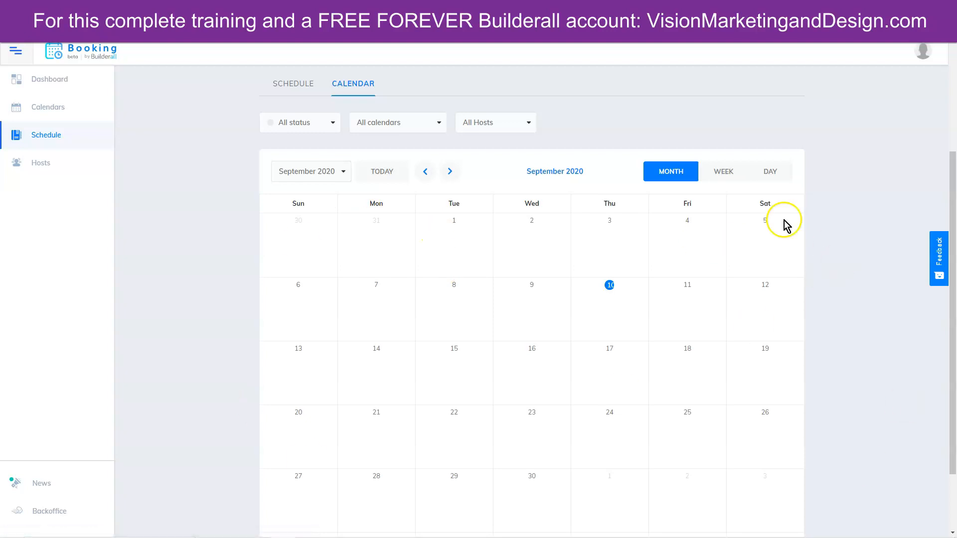
click(41, 162)
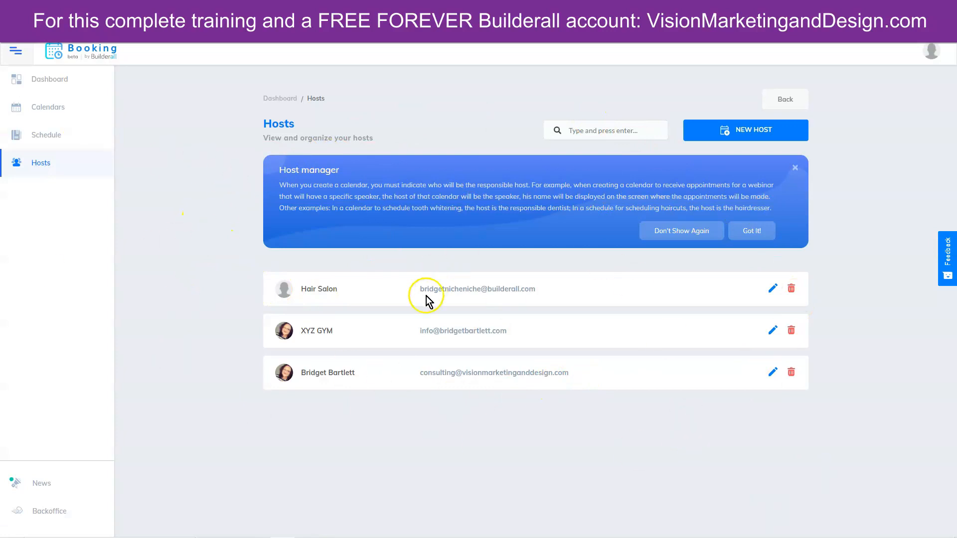
click(48, 81)
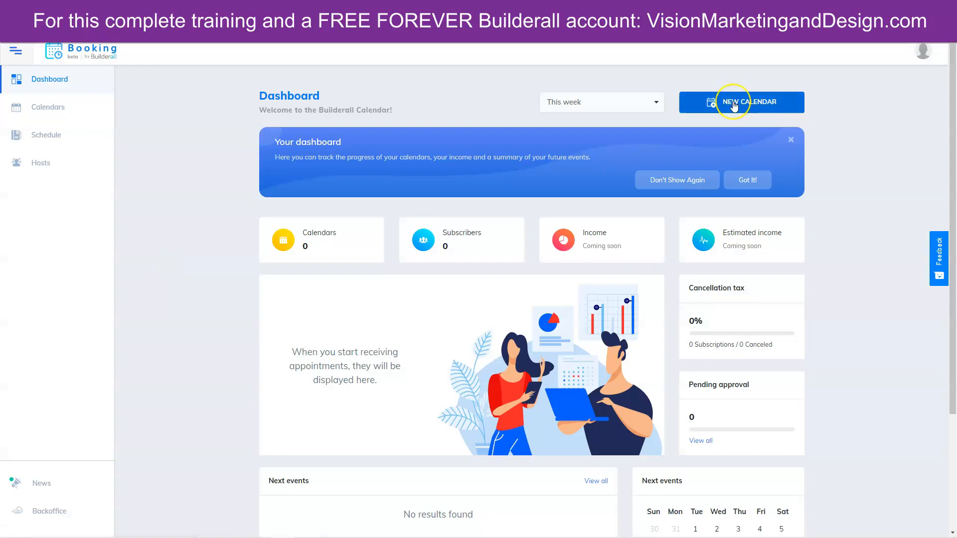
- Start a new calendar, compare the Event and Classroom types, then return to Consultation
click(734, 104)
scroll(494, 182, down, 1)
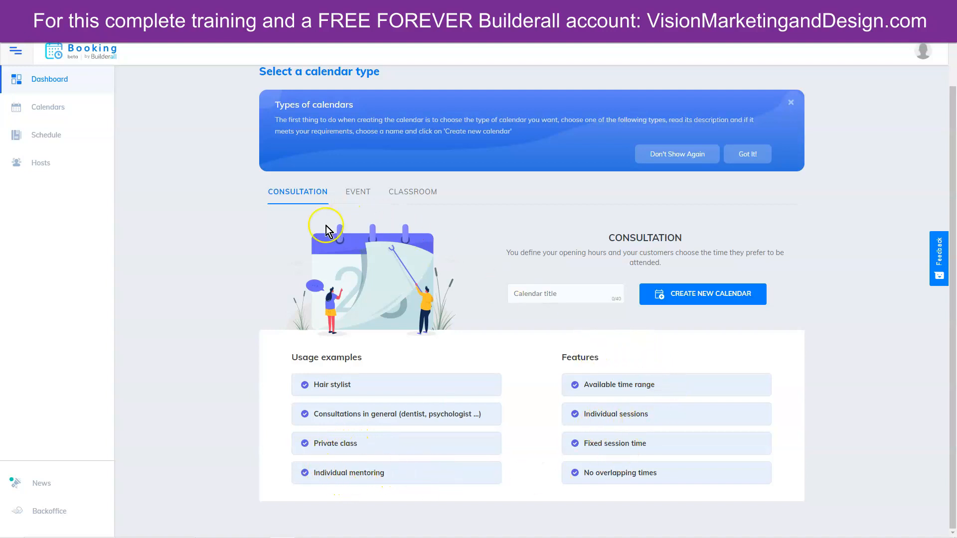
click(358, 195)
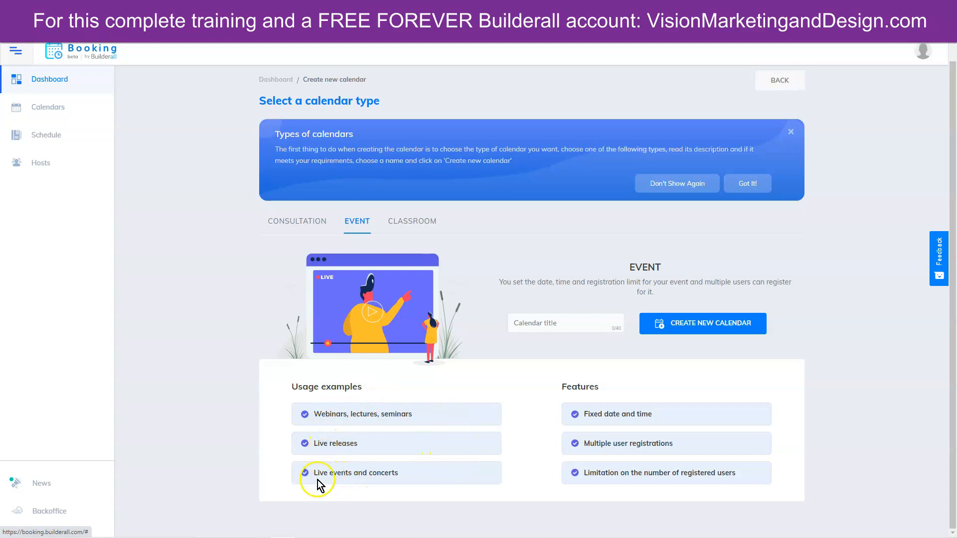
click(421, 222)
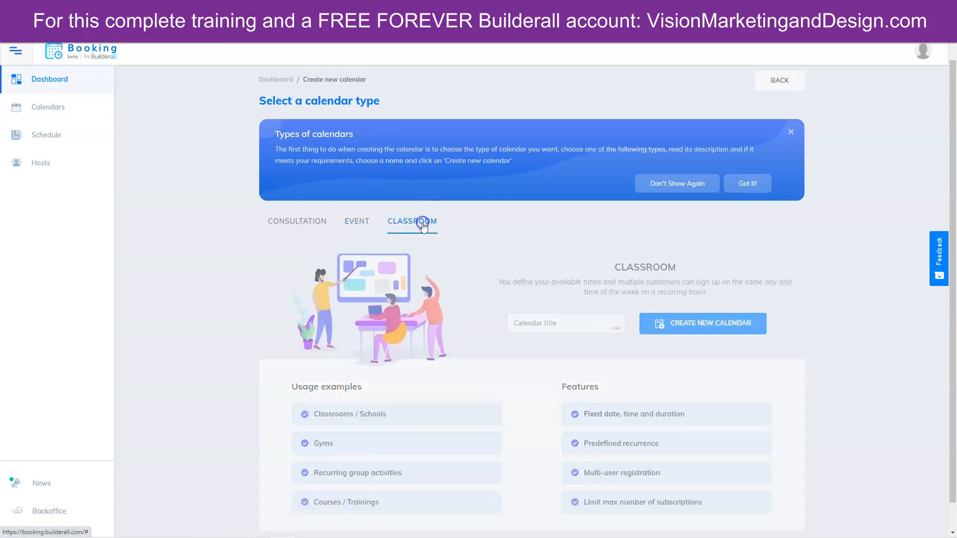
scroll(234, 422, down, 1)
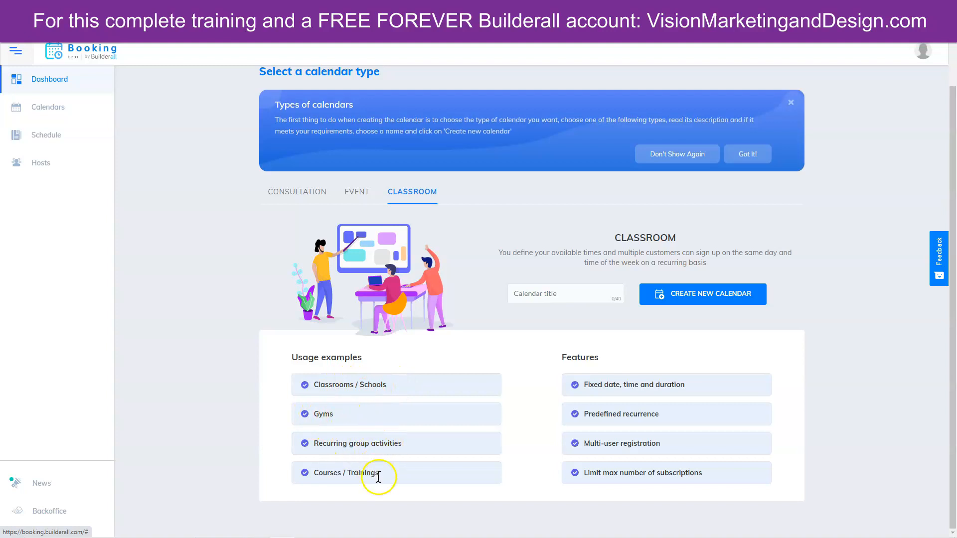
click(300, 180)
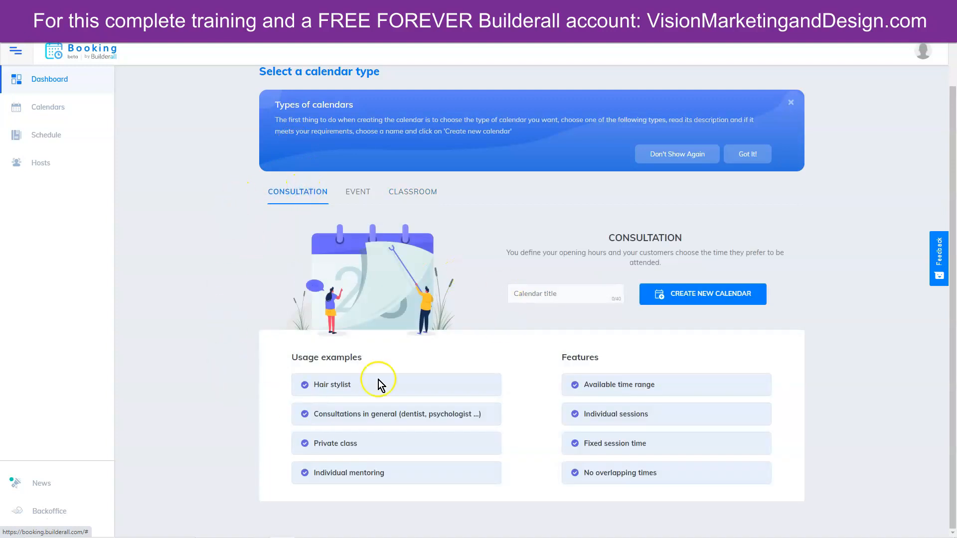
- Title the consultation calendar 'Private Coaching' and create it
click(535, 294)
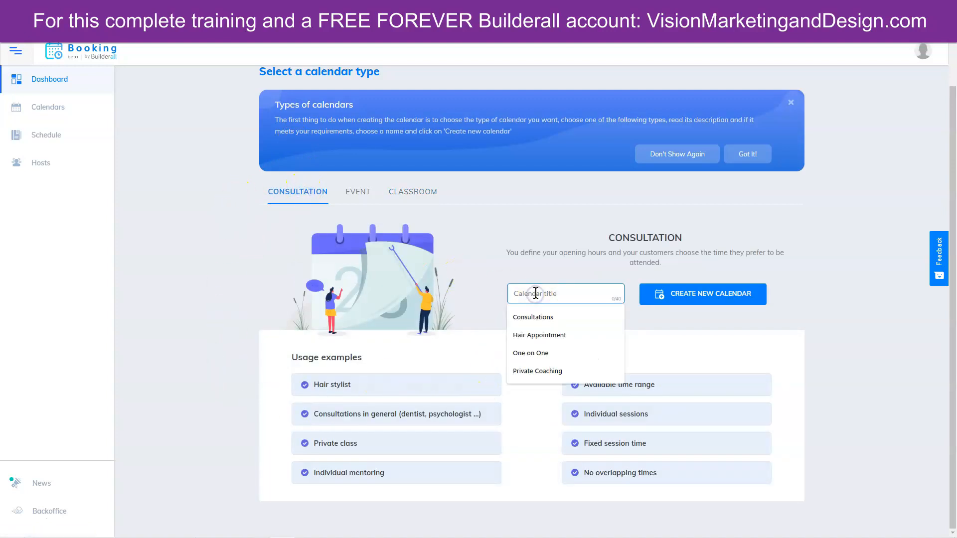
click(541, 373)
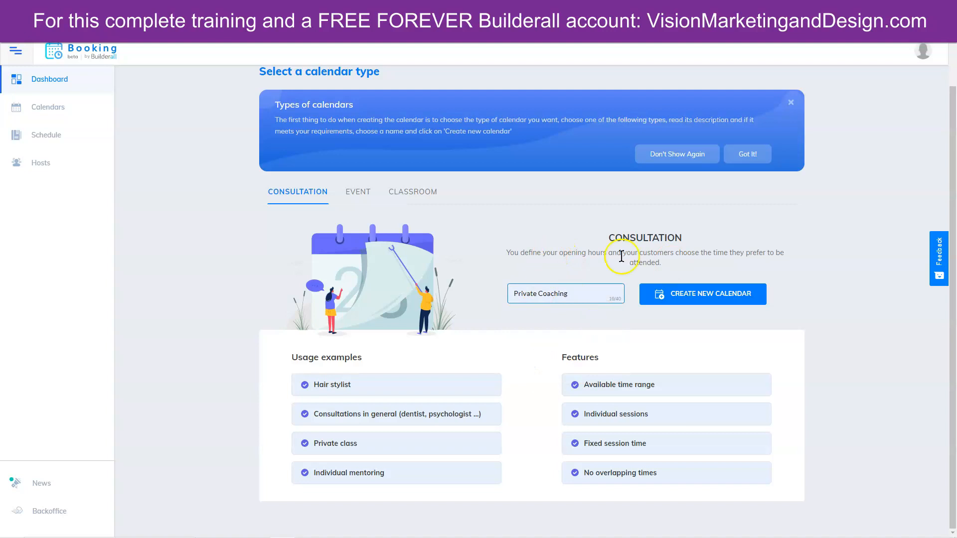
click(706, 296)
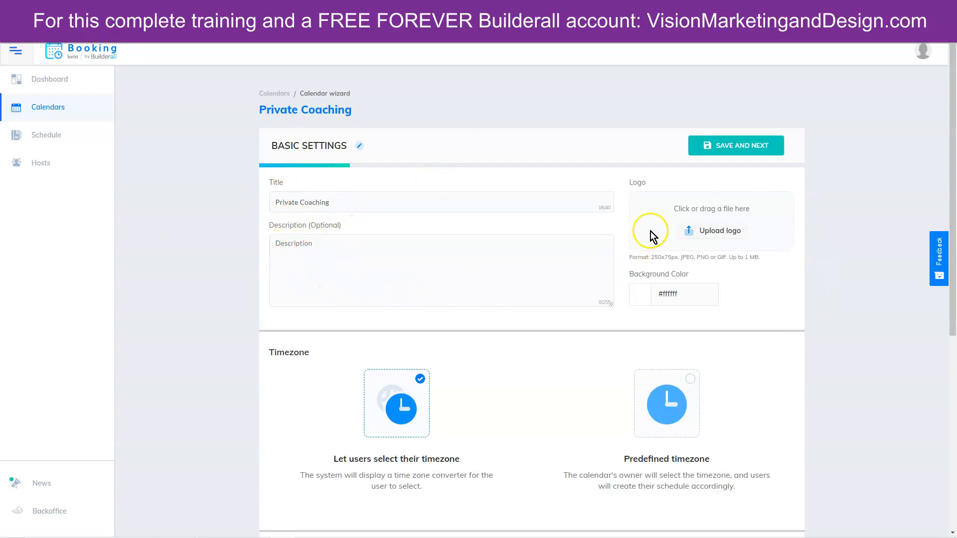
- Upload the Builderall logo from Google Drive as the calendar's logo
click(723, 231)
scroll(107, 136, up, 2)
scroll(107, 137, down, 1)
click(114, 131)
double_click(180, 123)
click(492, 76)
text(builderall)
key(Return)
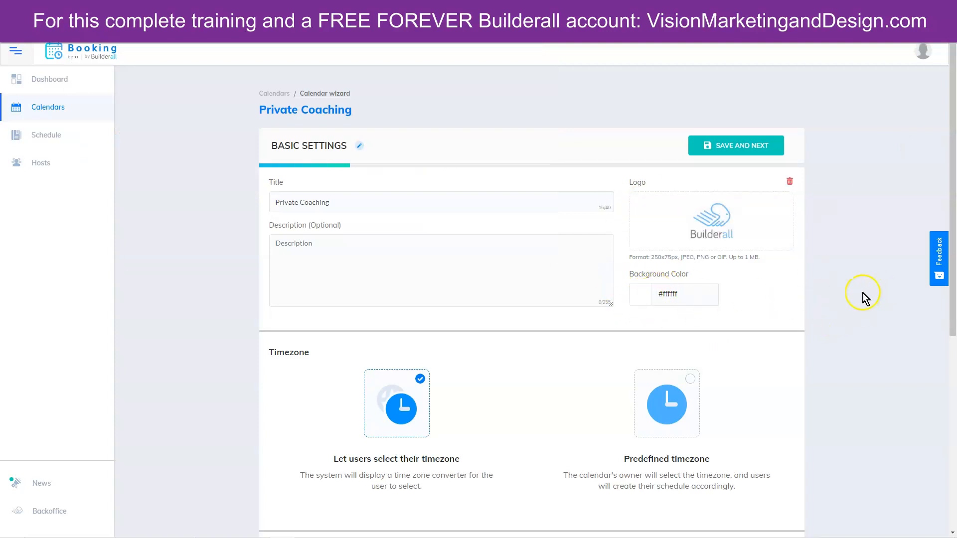
- Choose Redirect to URL as the after-booking action
scroll(863, 293, down, 5)
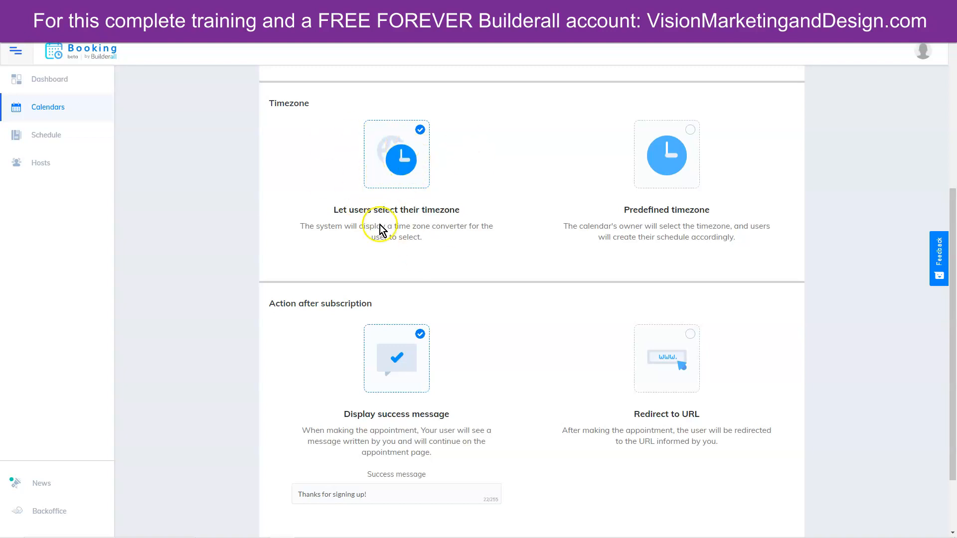
scroll(391, 207, down, 2)
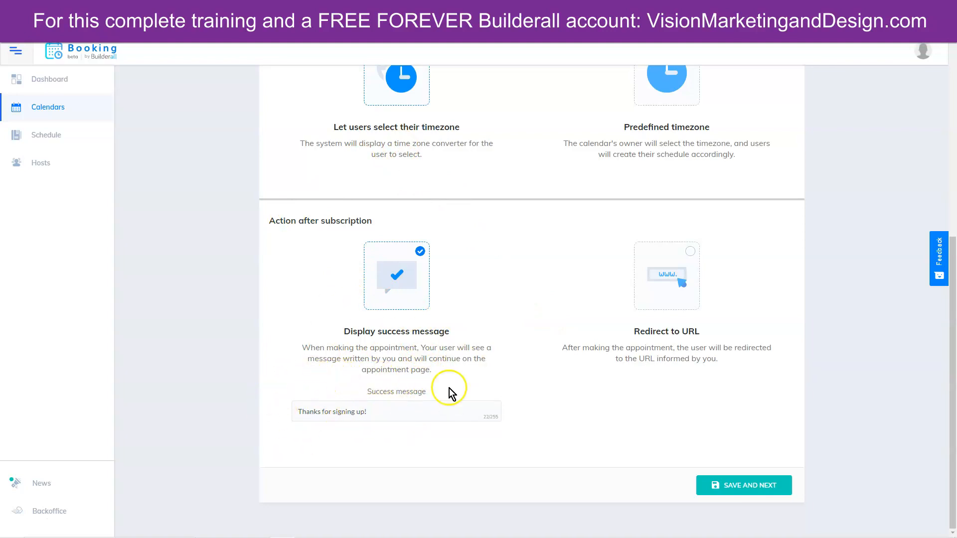
click(655, 274)
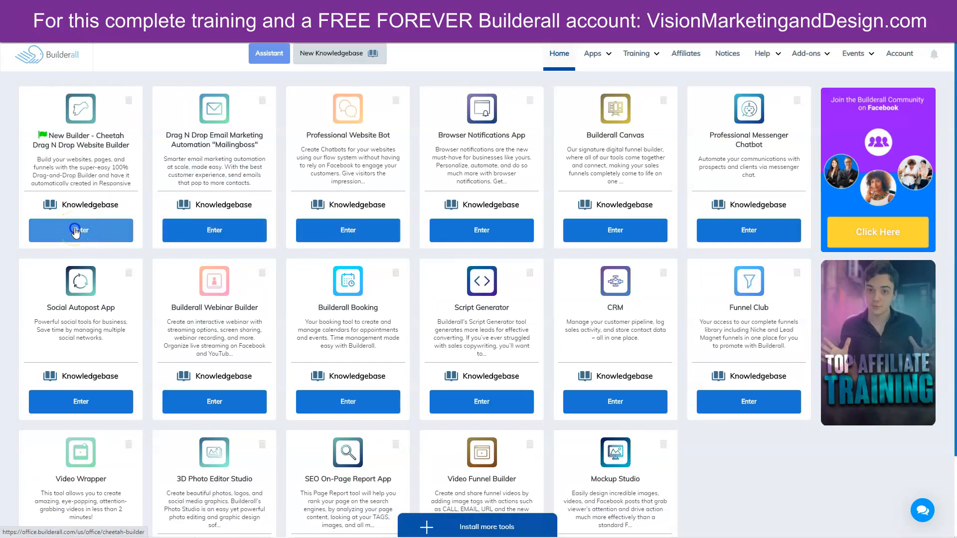
- Copy the address of the Upsell Funnel's live thank-you/member access page in Cheetah
click(74, 230)
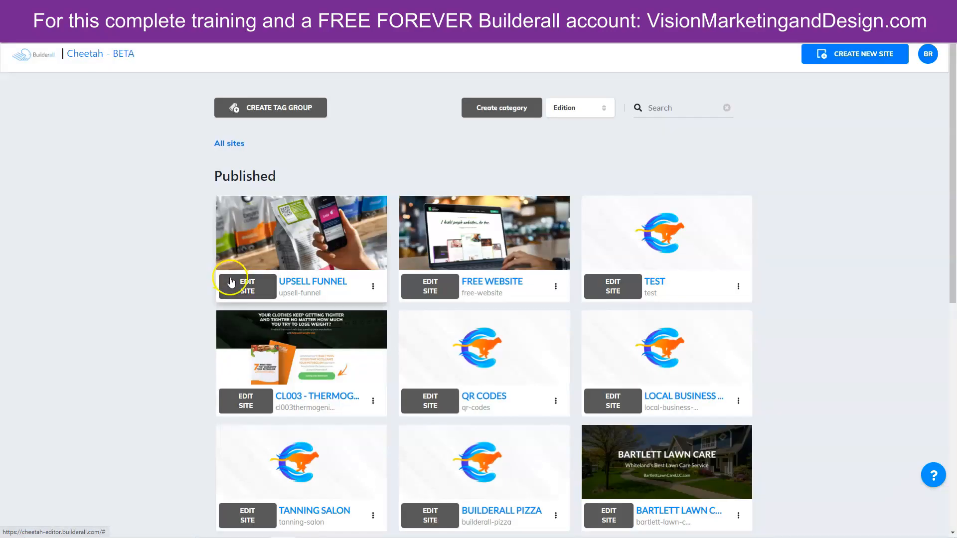
click(231, 283)
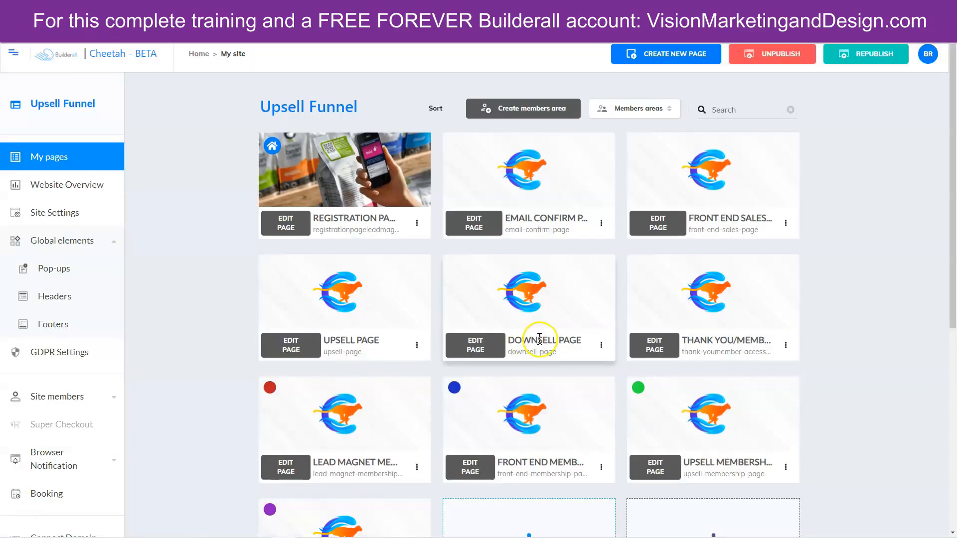
scroll(923, 337, down, 3)
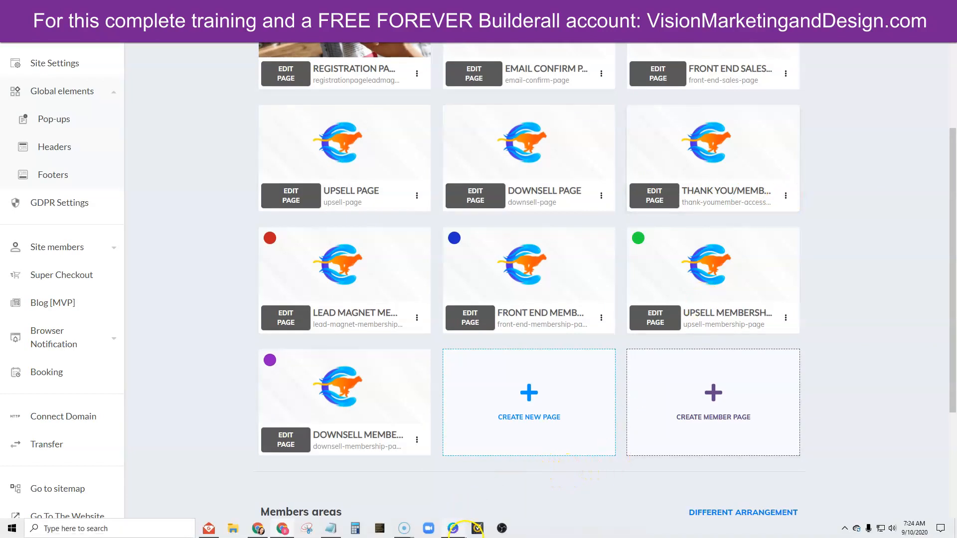
click(454, 530)
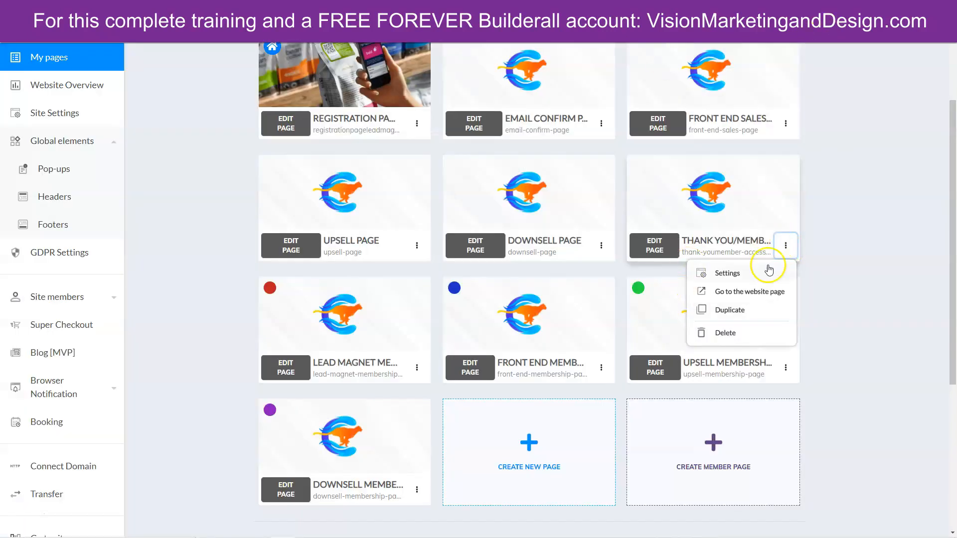
click(723, 294)
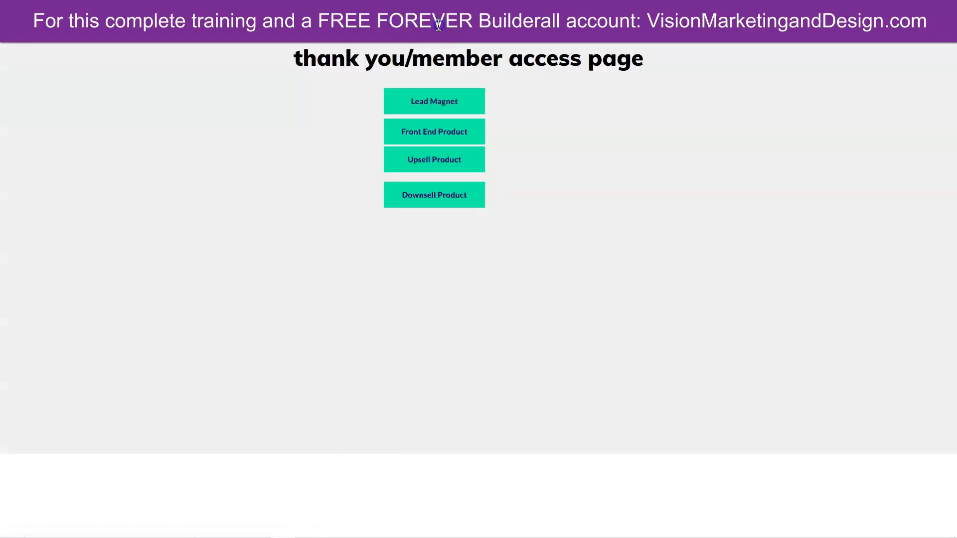
right_click(303, 25)
click(324, 78)
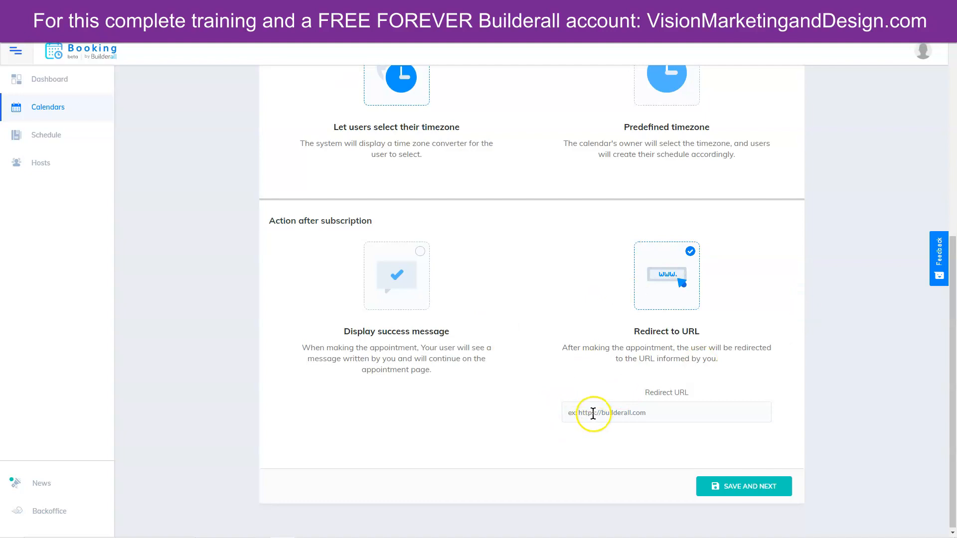
- Paste the thank-you page address into the Redirect URL field and save the basic settings
click(594, 413)
right_click(594, 414)
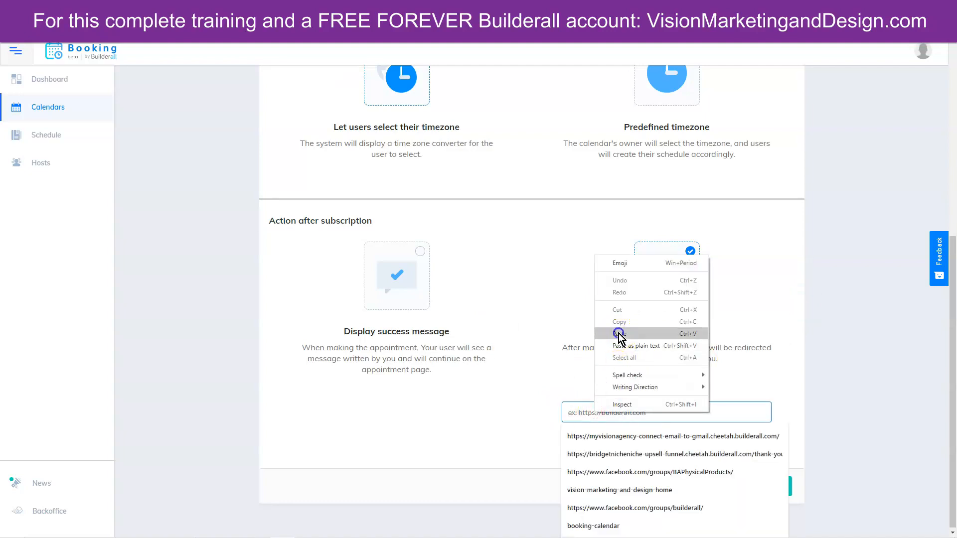
click(620, 334)
click(737, 487)
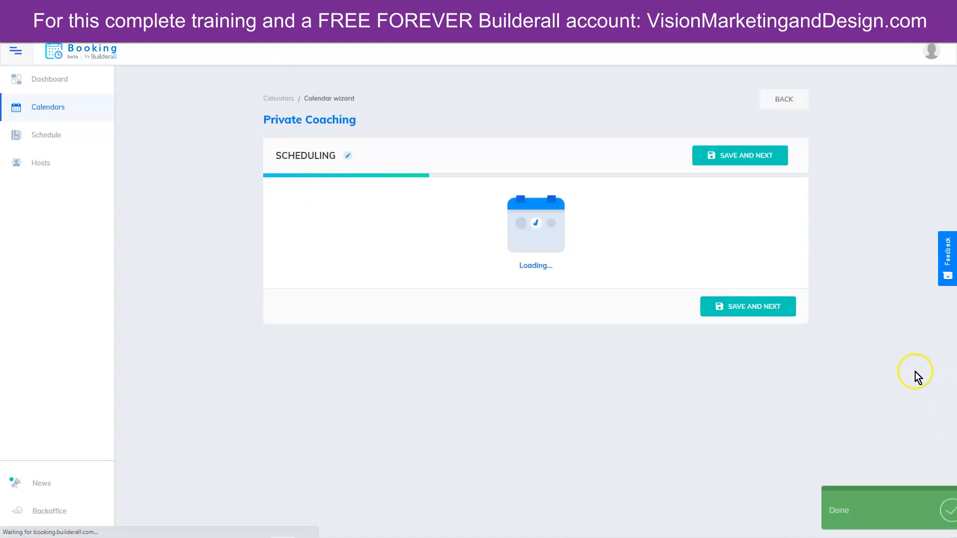
scroll(149, 249, down, 1)
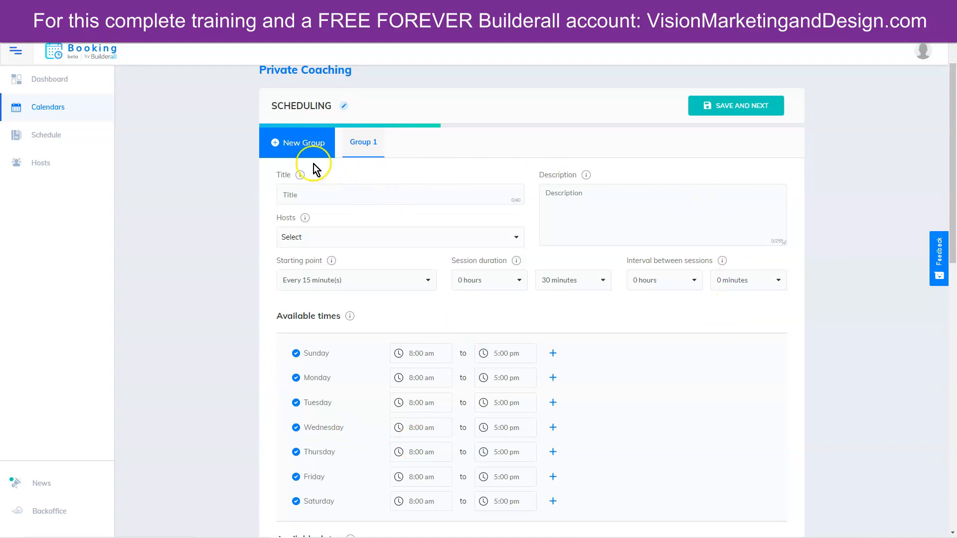
- Title Group 1 'Private Coaching 1' and assign the personal consulting host
click(322, 135)
click(293, 145)
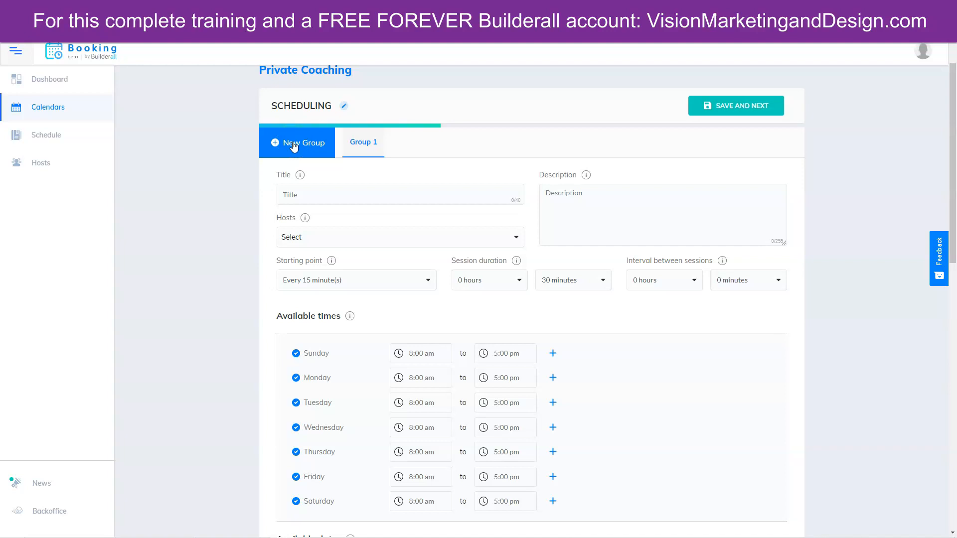
click(329, 195)
key(ctrl+v)
text(1)
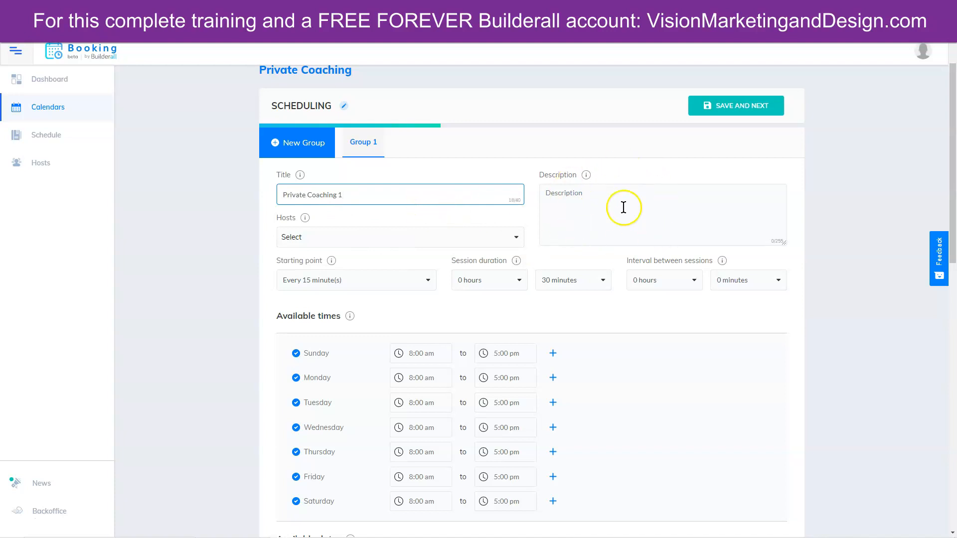
click(300, 237)
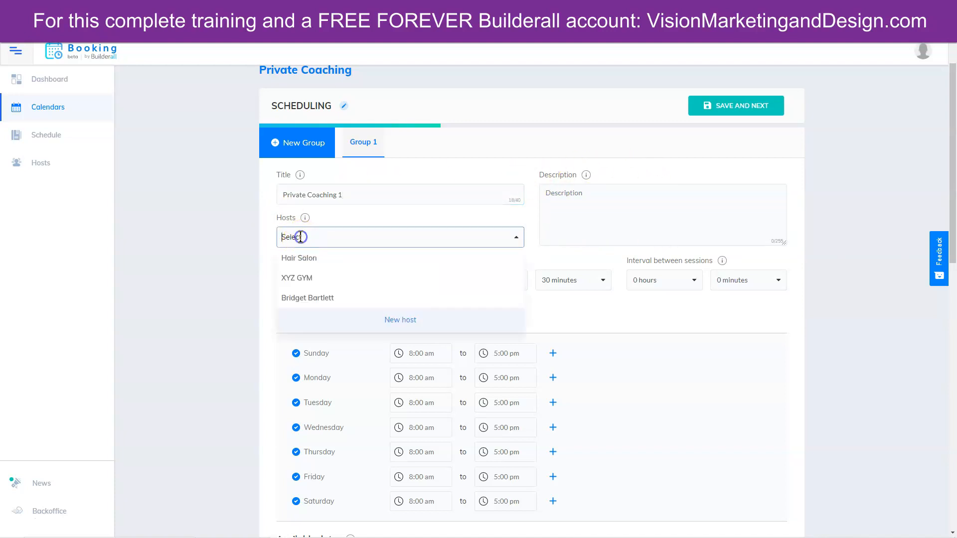
click(305, 298)
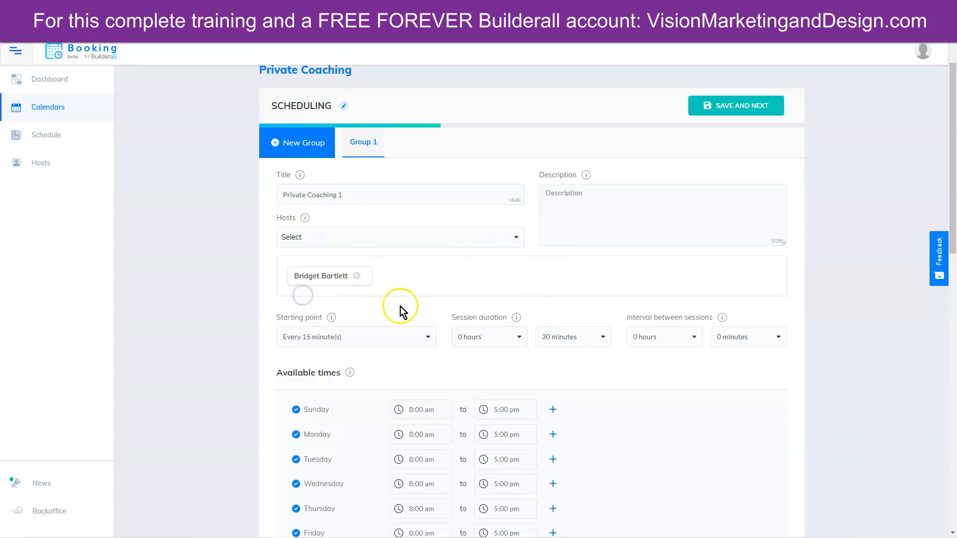
scroll(500, 259, down, 2)
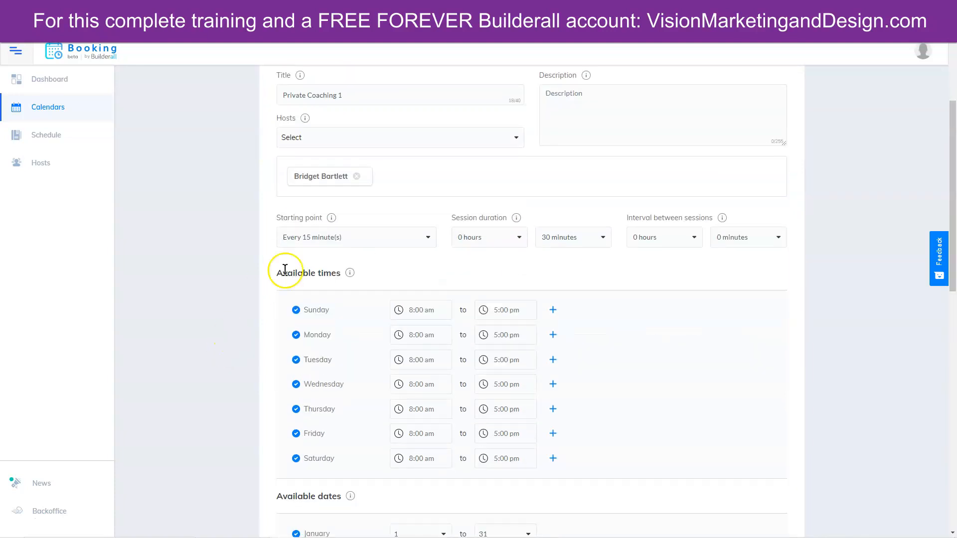
- Make sessions start every 60 minutes, last 50 minutes, with 10-minute intervals
click(326, 238)
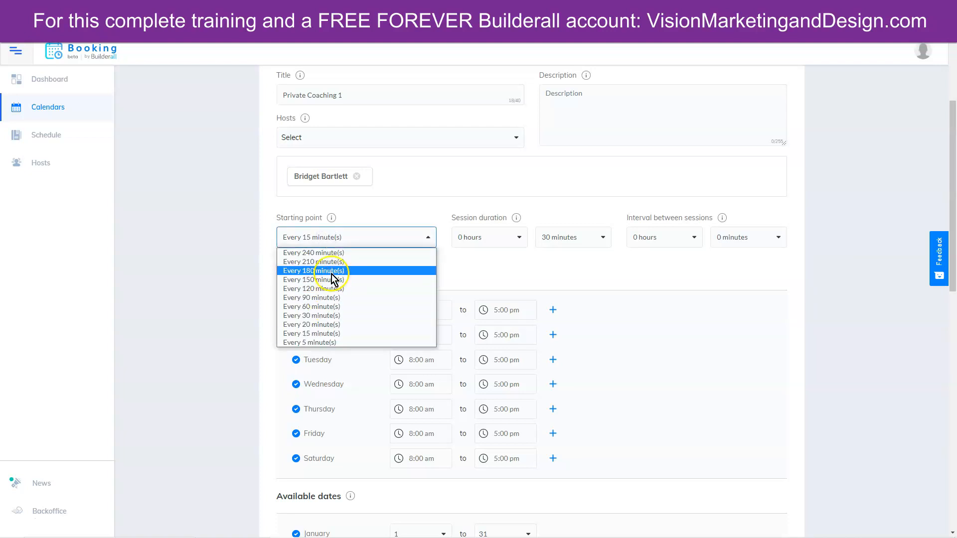
click(328, 307)
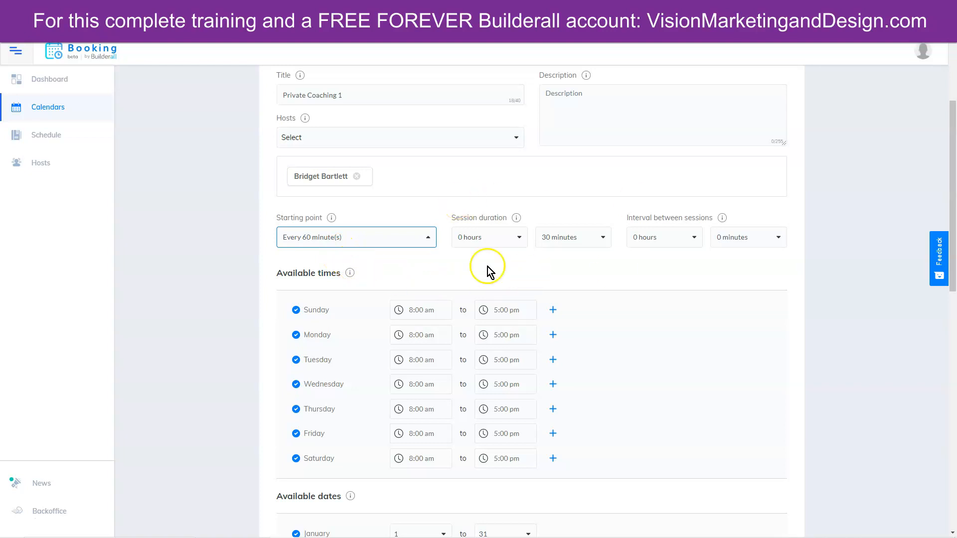
click(575, 236)
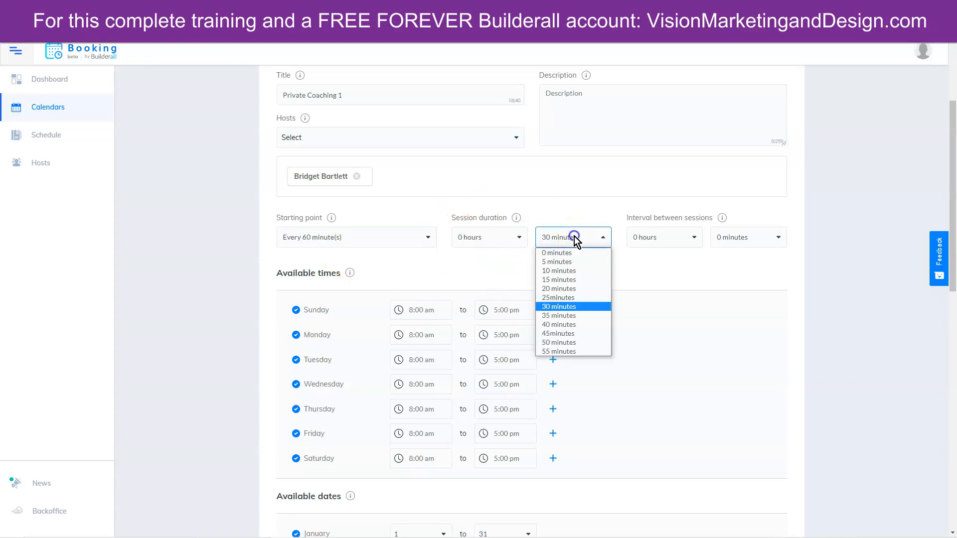
click(563, 342)
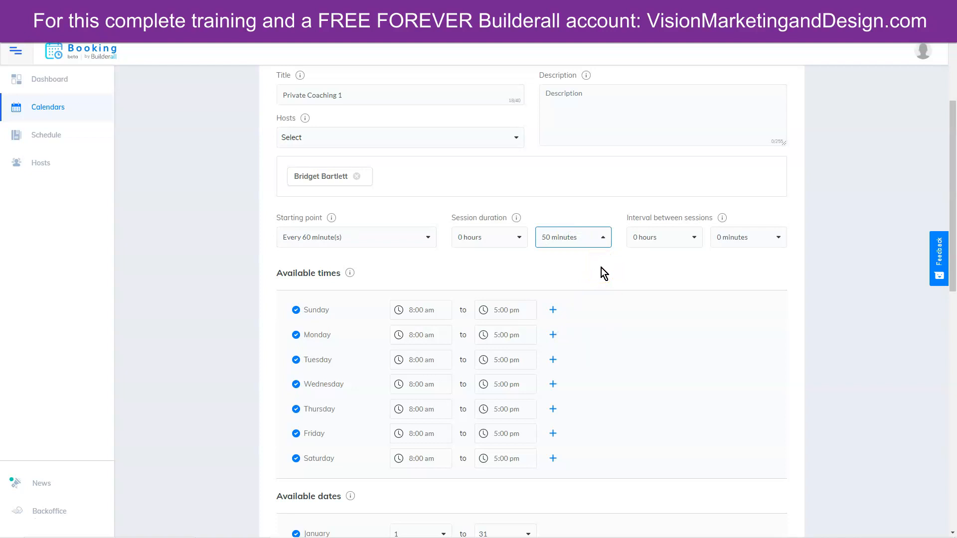
click(751, 236)
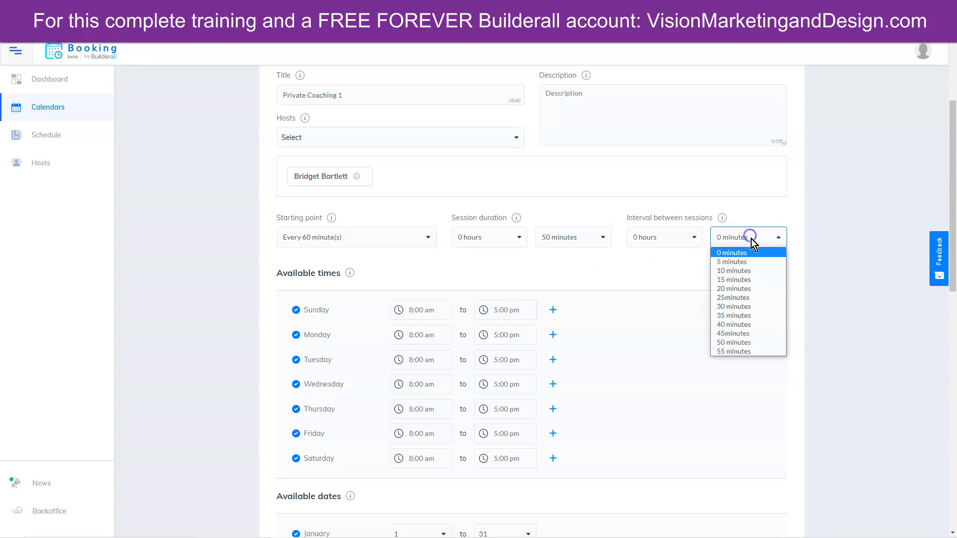
click(736, 271)
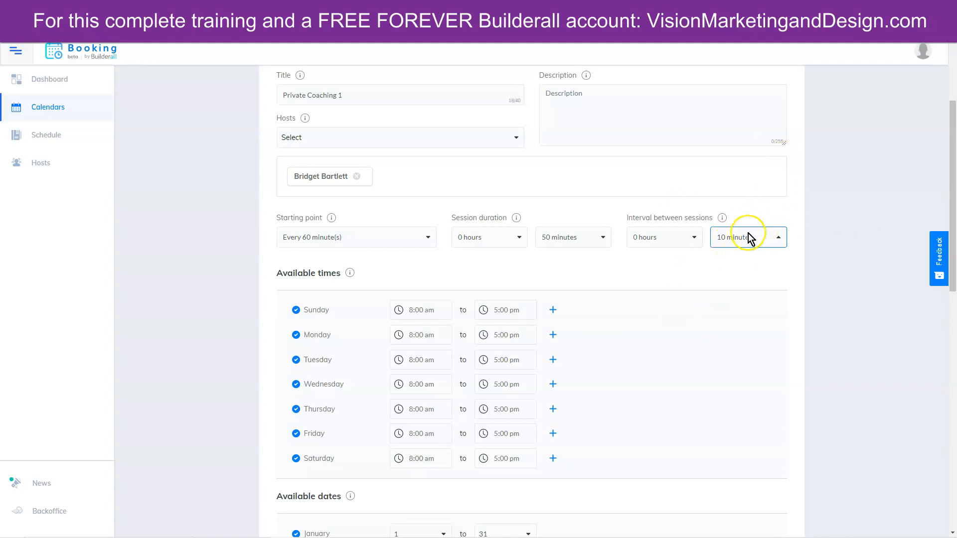
scroll(206, 321, down, 2)
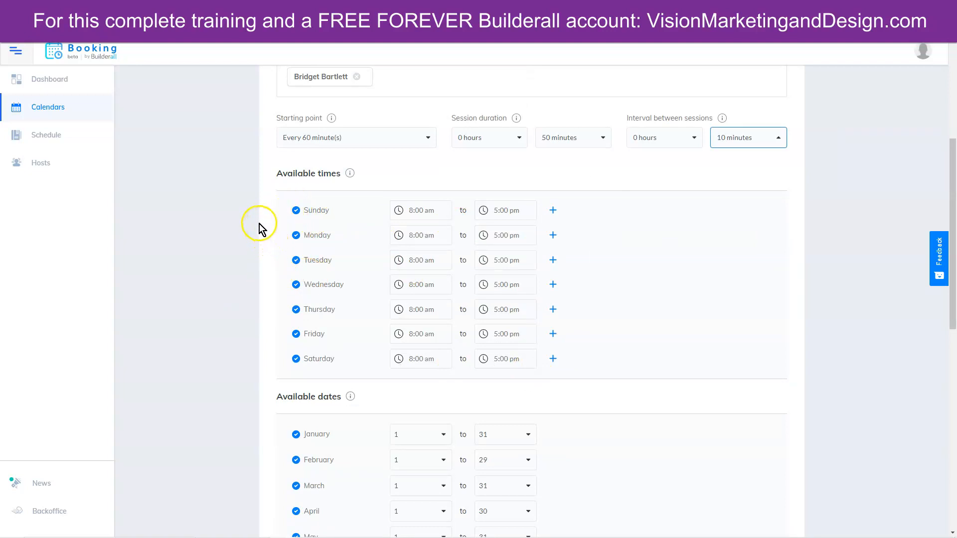
- Make Sunday, Thursday, Friday and Saturday unavailable for bookings
click(297, 212)
click(296, 309)
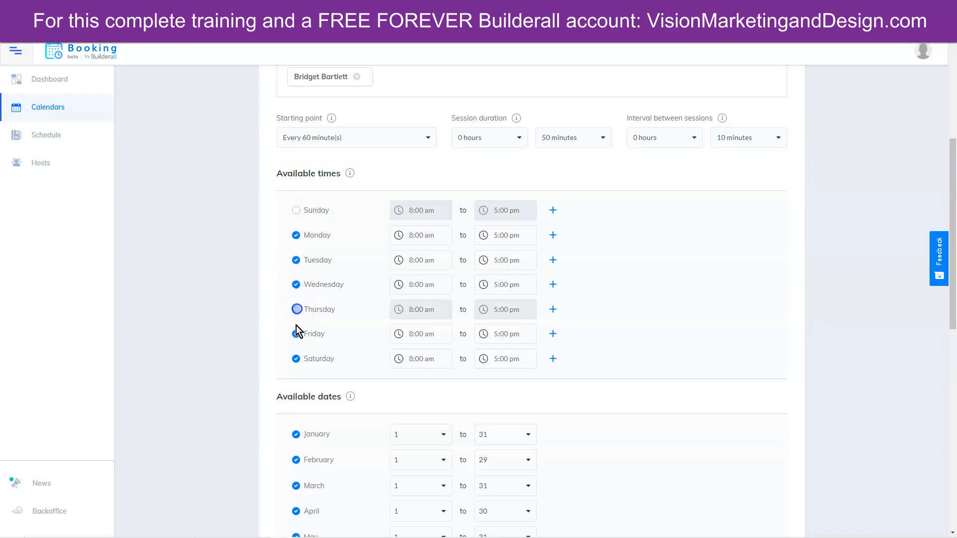
click(296, 334)
click(296, 359)
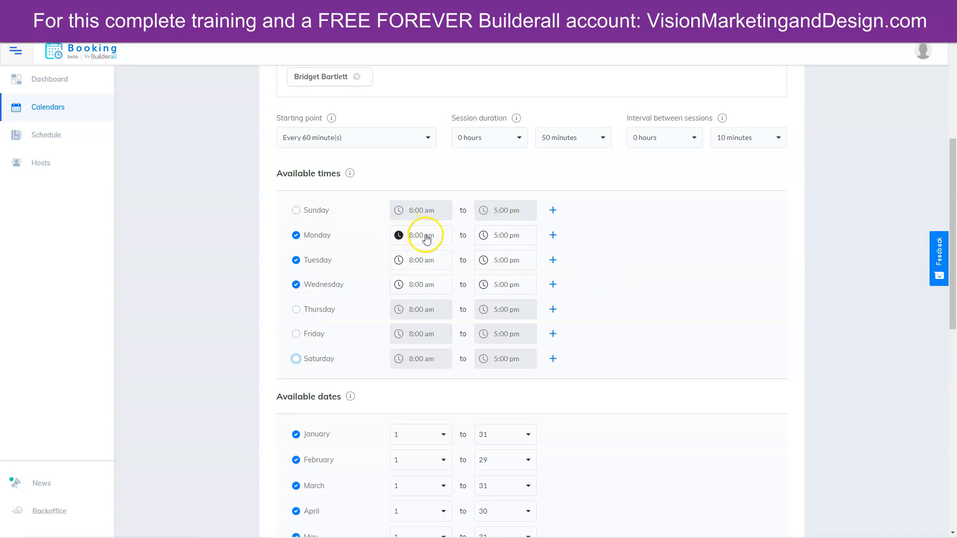
- Set Monday's end time to 4:00 pm and Tuesday's hours to 10:00 am–7:00 pm
click(504, 234)
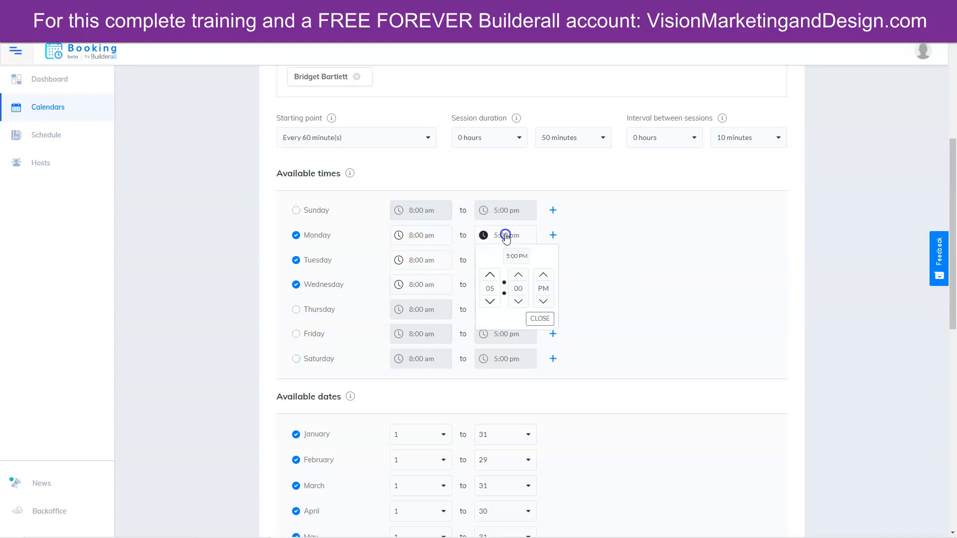
click(490, 302)
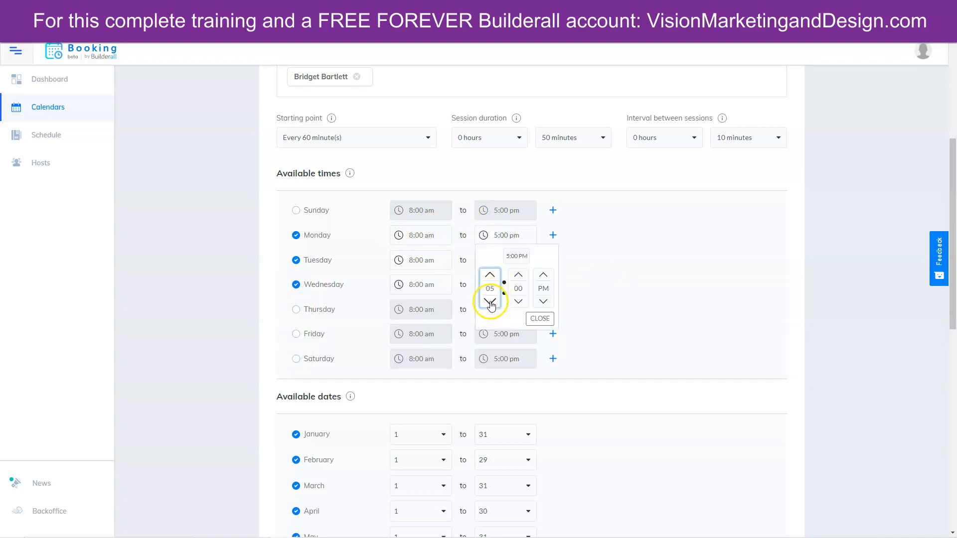
click(537, 319)
click(417, 260)
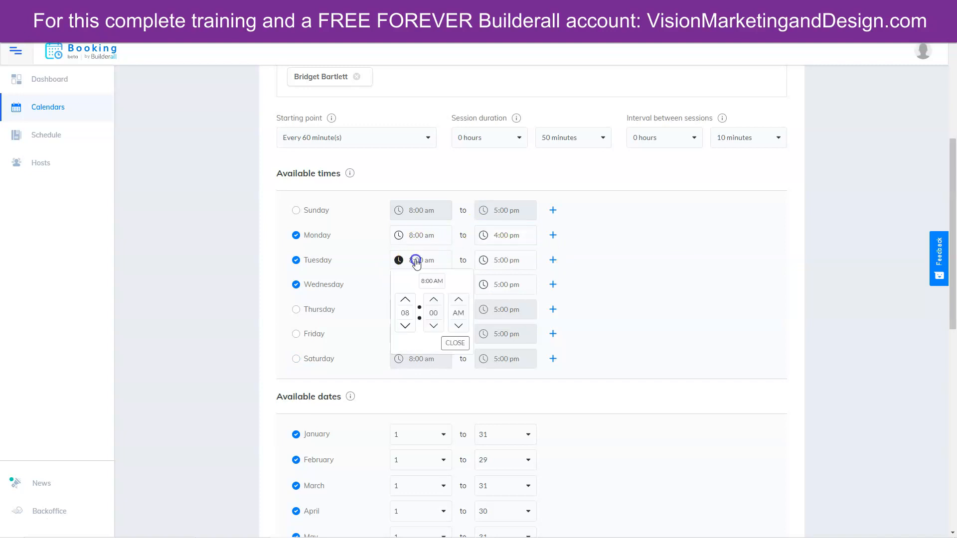
click(405, 299)
click(405, 299)
click(514, 260)
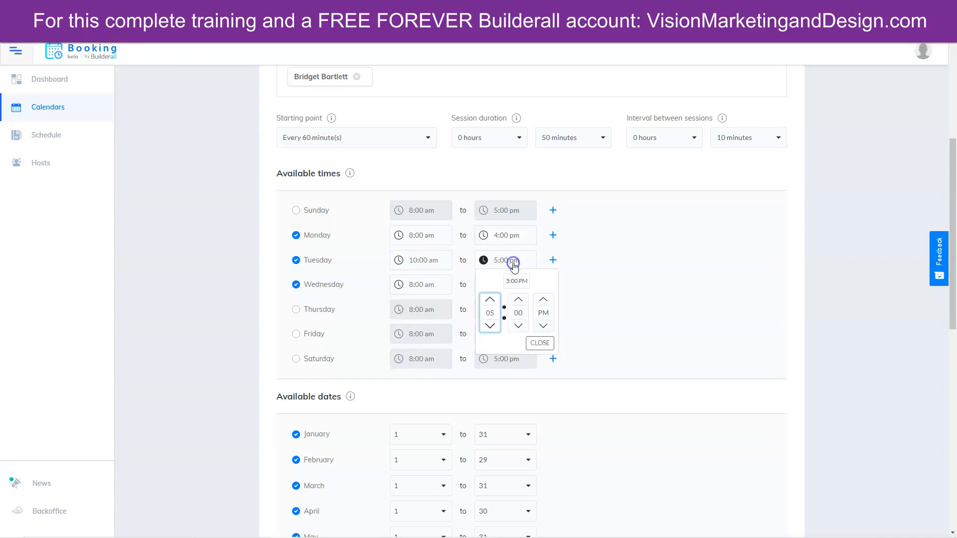
click(490, 300)
click(490, 300)
click(648, 310)
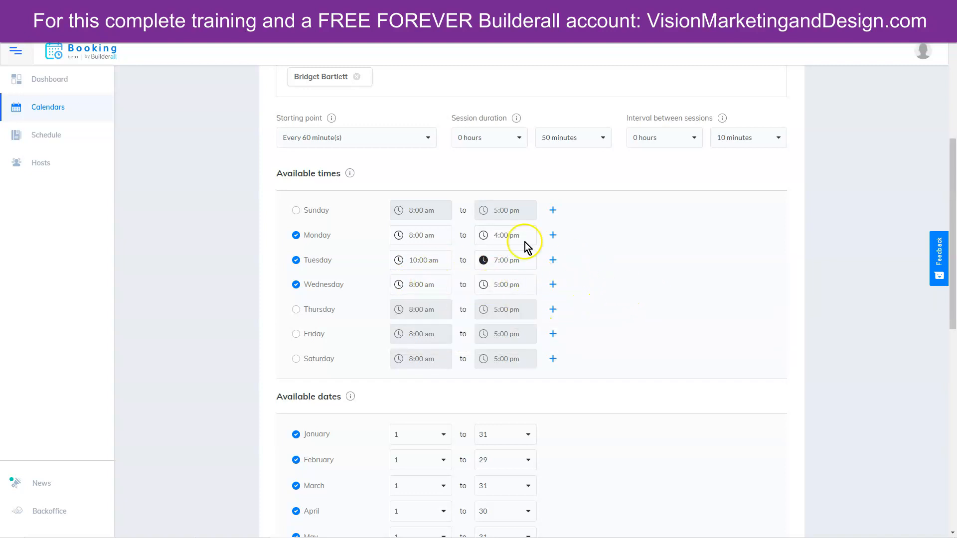
scroll(669, 377, down, 5)
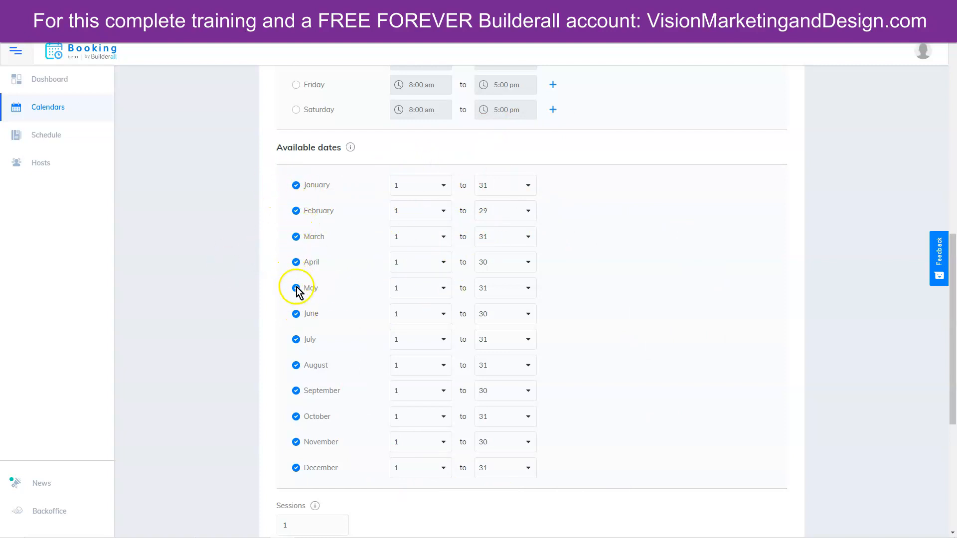
- Uncheck June, July, August and September under Available dates
click(296, 315)
click(295, 340)
click(297, 368)
click(297, 392)
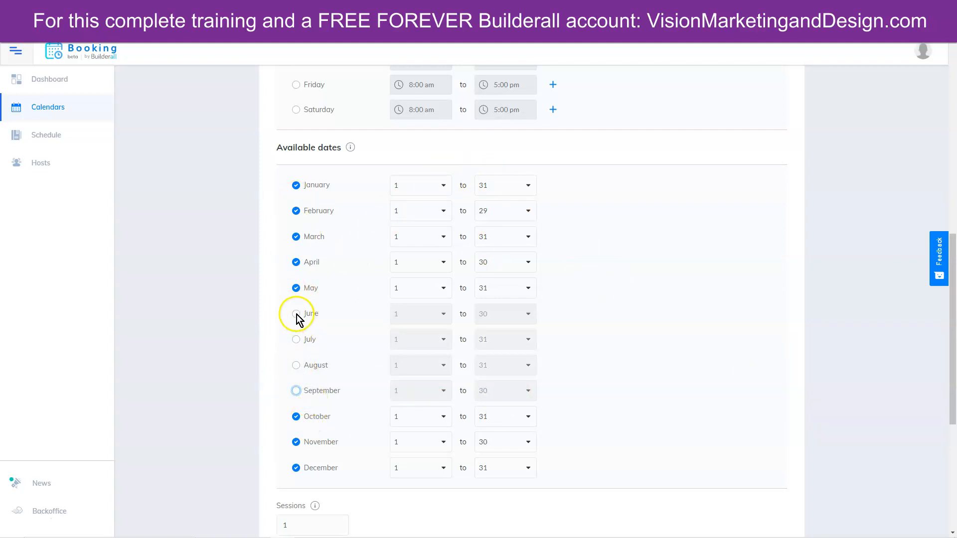
- Set May's availability to end on the 15th
click(506, 286)
scroll(506, 325, down, 3)
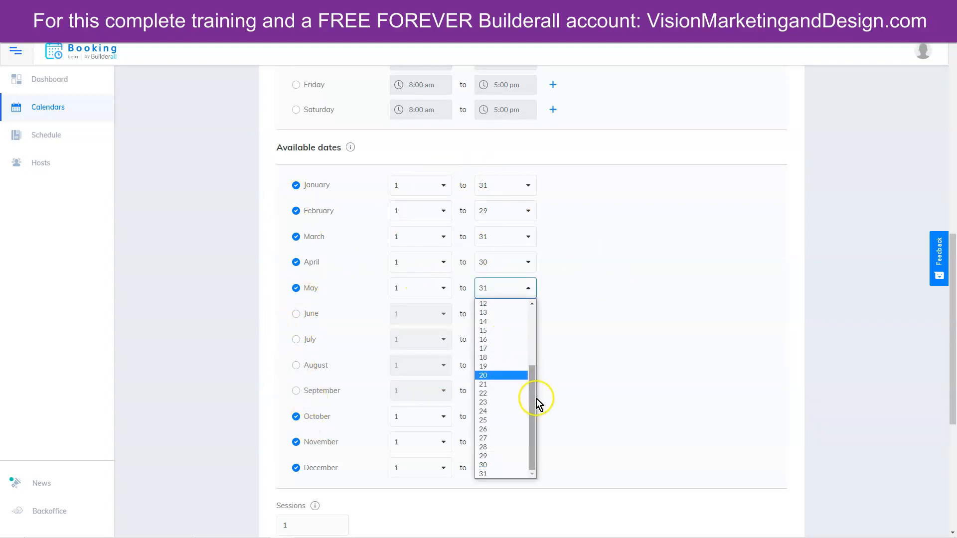
drag(533, 396, 533, 377)
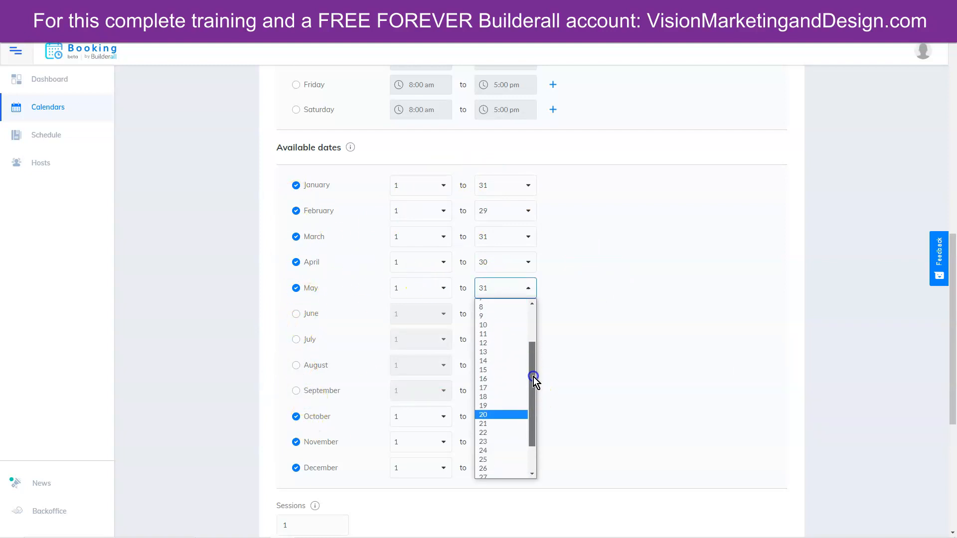
click(487, 370)
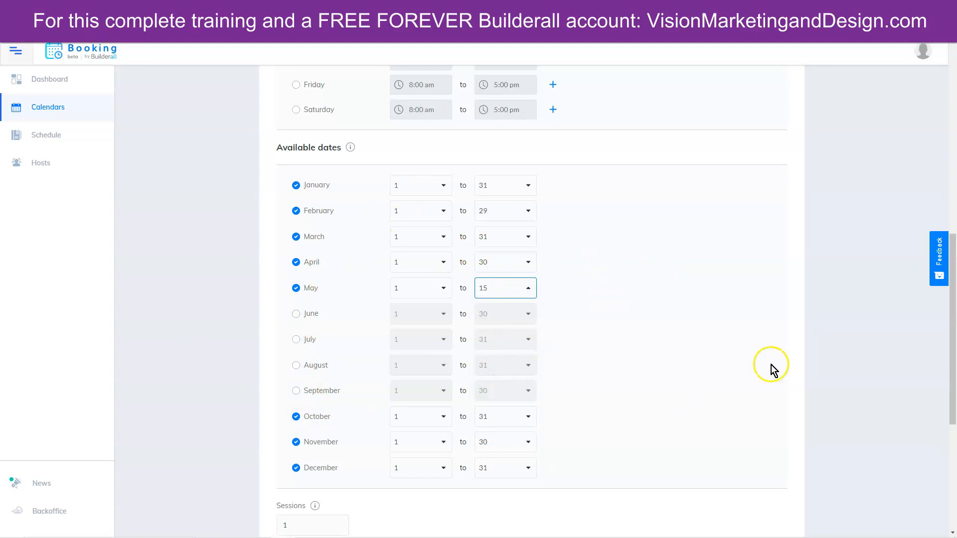
scroll(660, 340, down, 1)
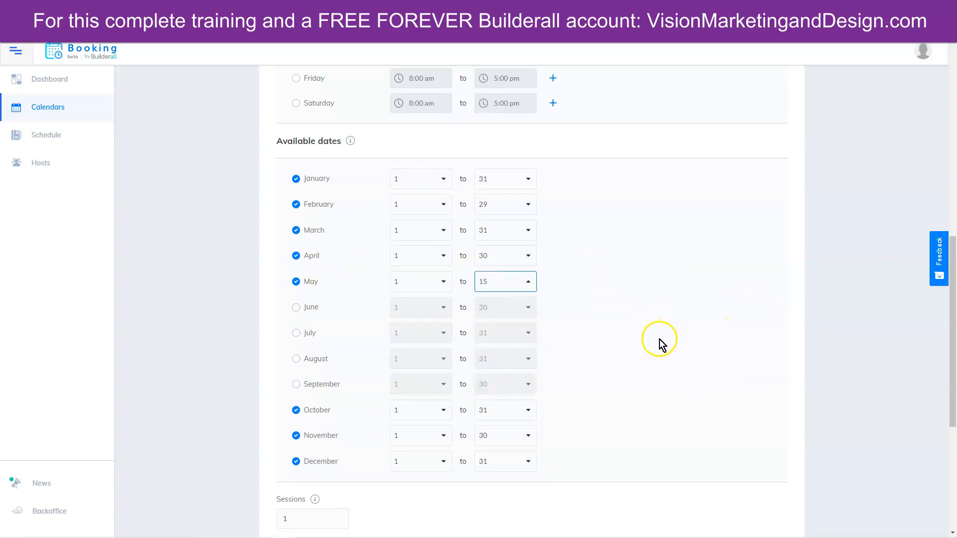
scroll(654, 333, down, 4)
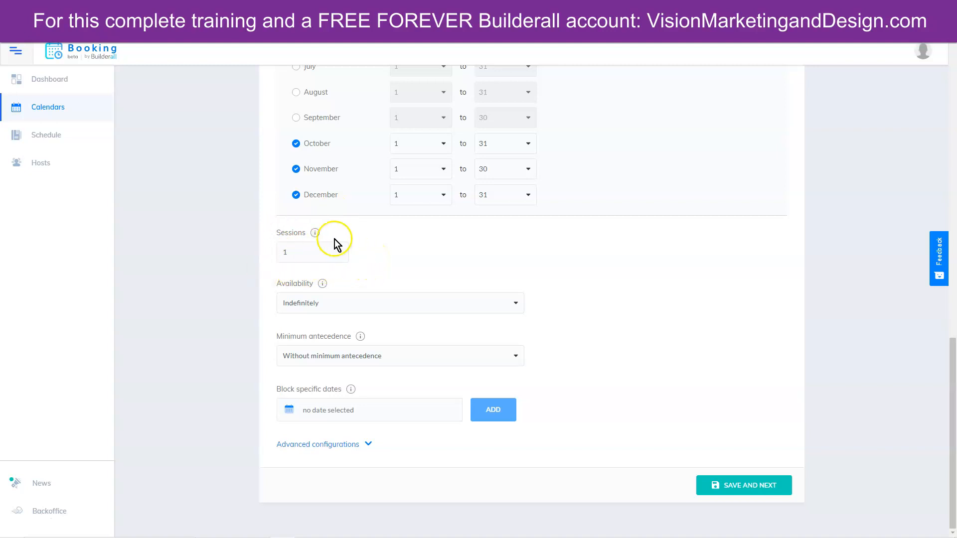
- Keep availability at Indefinitely and leave minimum antecedence unchanged
click(358, 302)
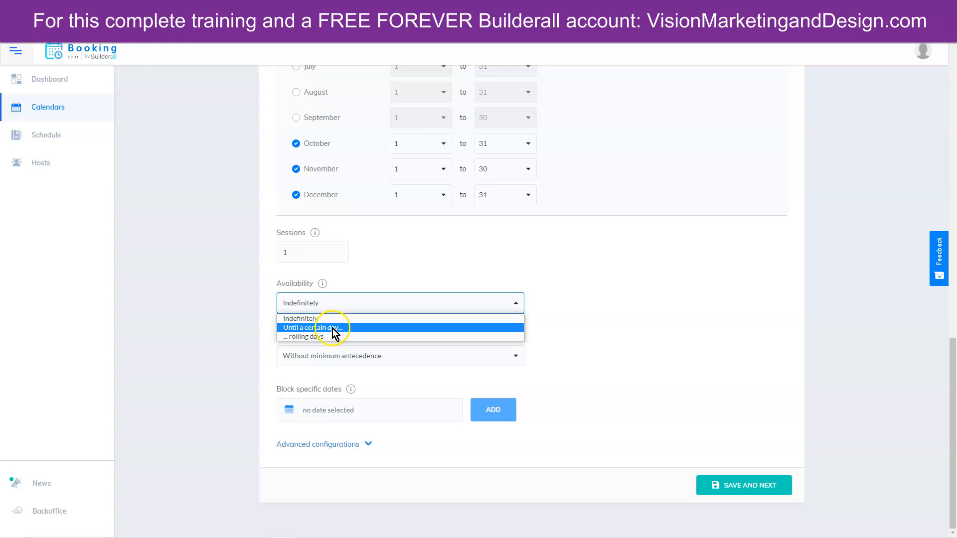
click(388, 275)
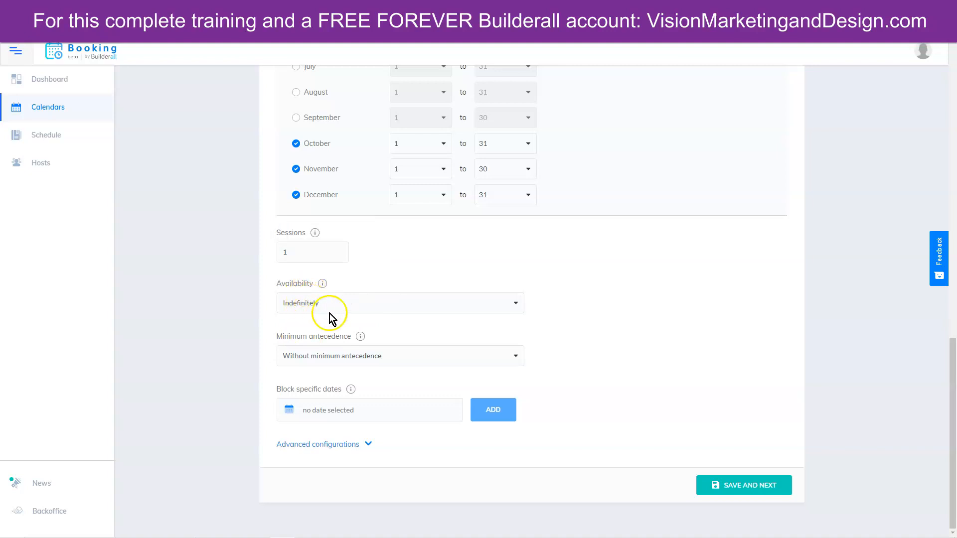
click(429, 356)
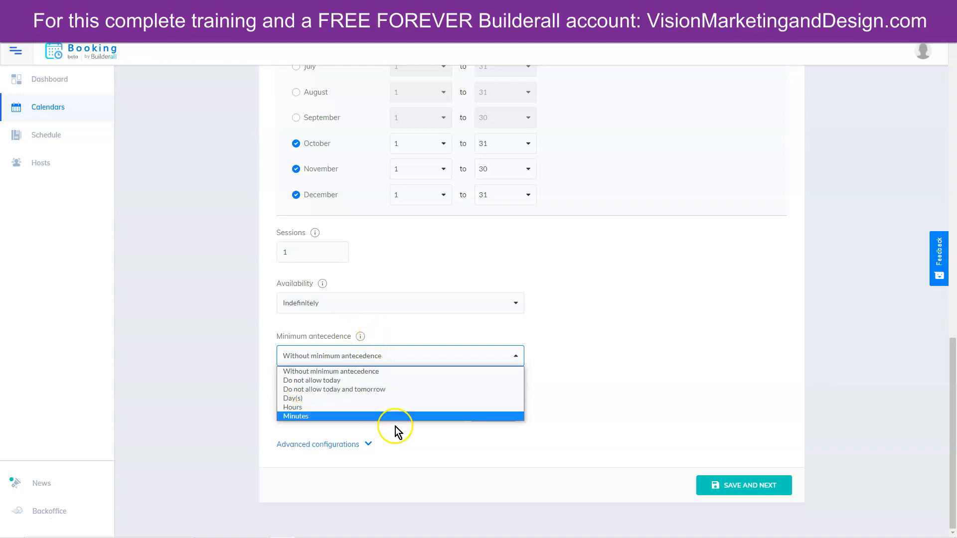
click(387, 324)
- Add October 14, 2020 to the blocked dates
click(350, 410)
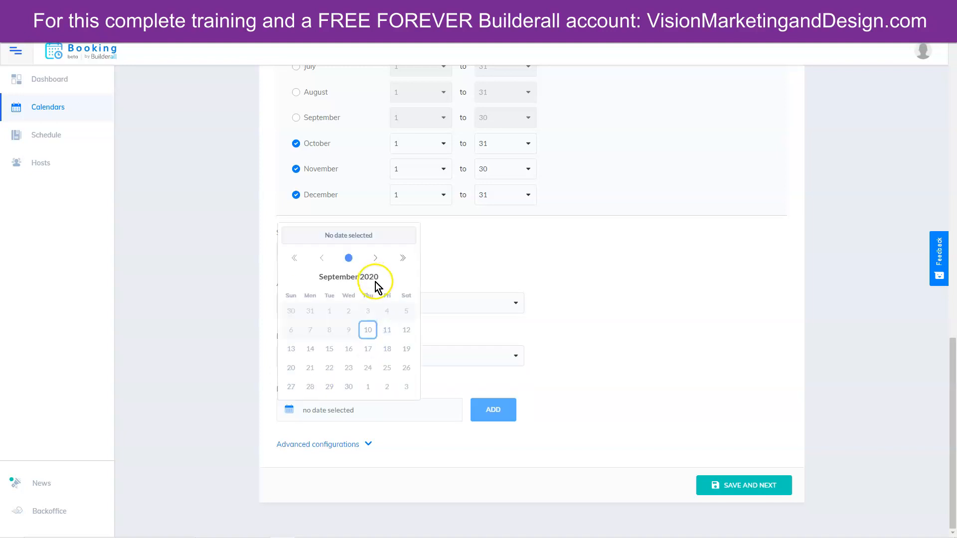
click(376, 257)
click(348, 349)
click(493, 410)
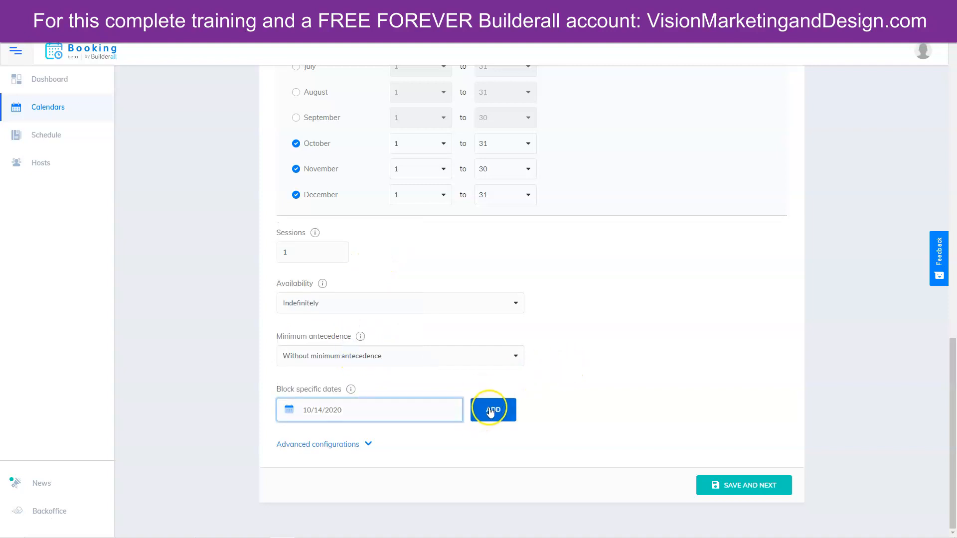
scroll(812, 406, down, 1)
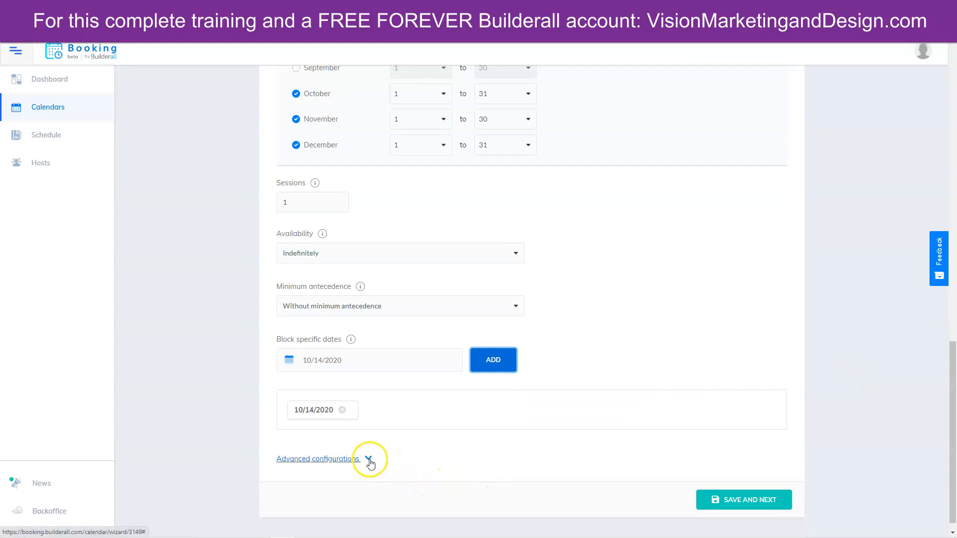
- Expand the advanced booking options and keep appointments approved automatically
scroll(656, 349, up, 4)
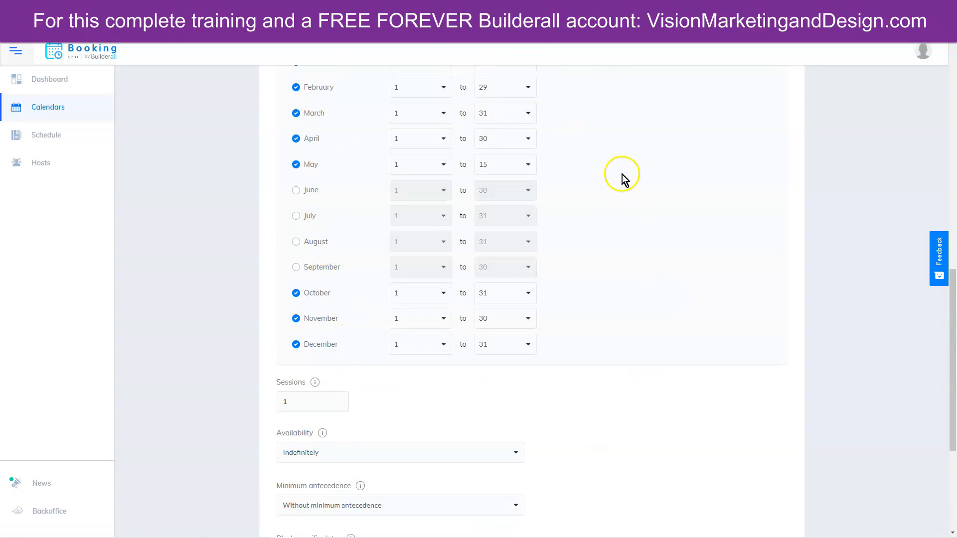
scroll(611, 384, down, 4)
click(344, 443)
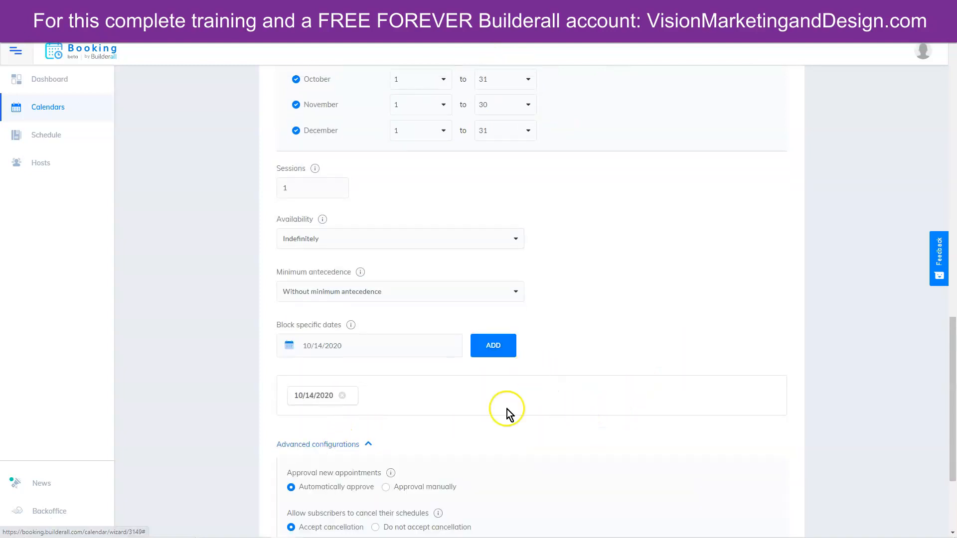
scroll(648, 457, down, 3)
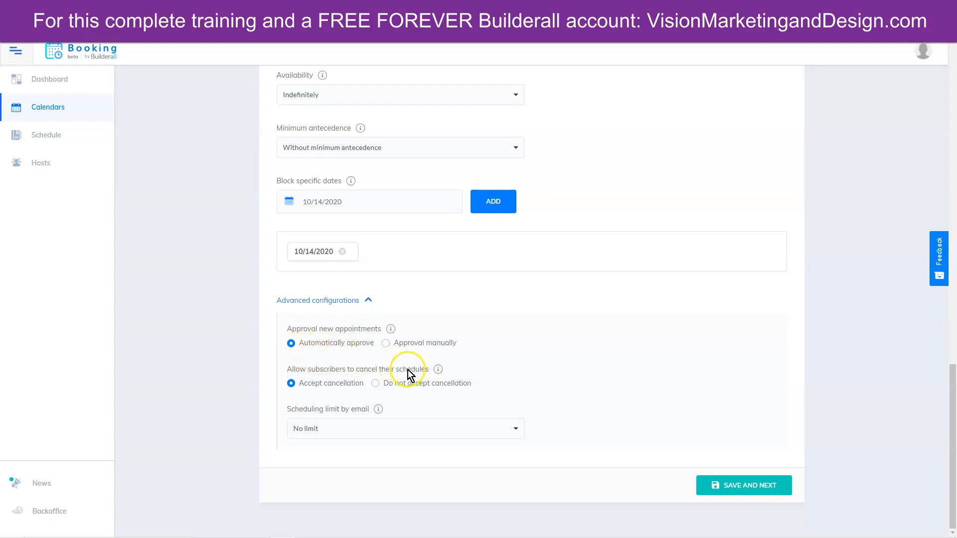
click(388, 343)
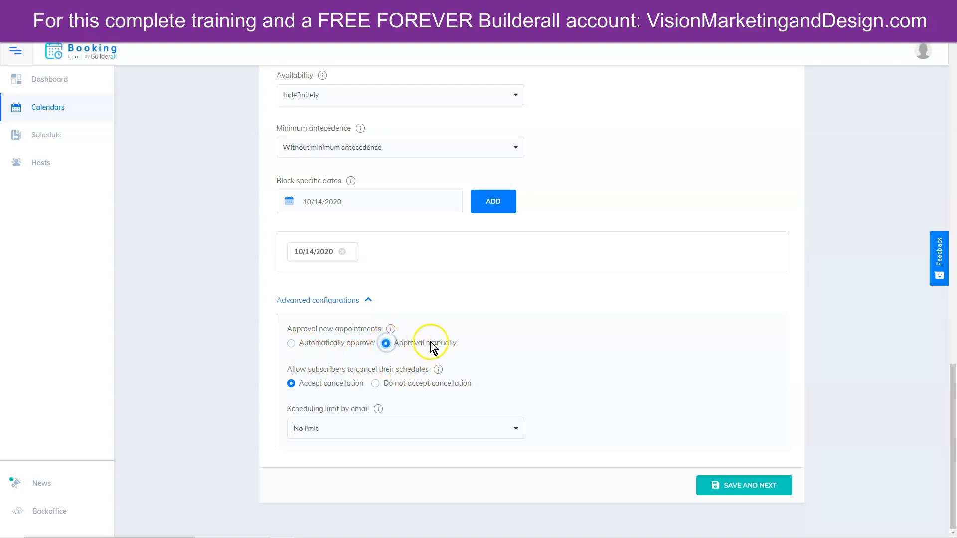
click(292, 344)
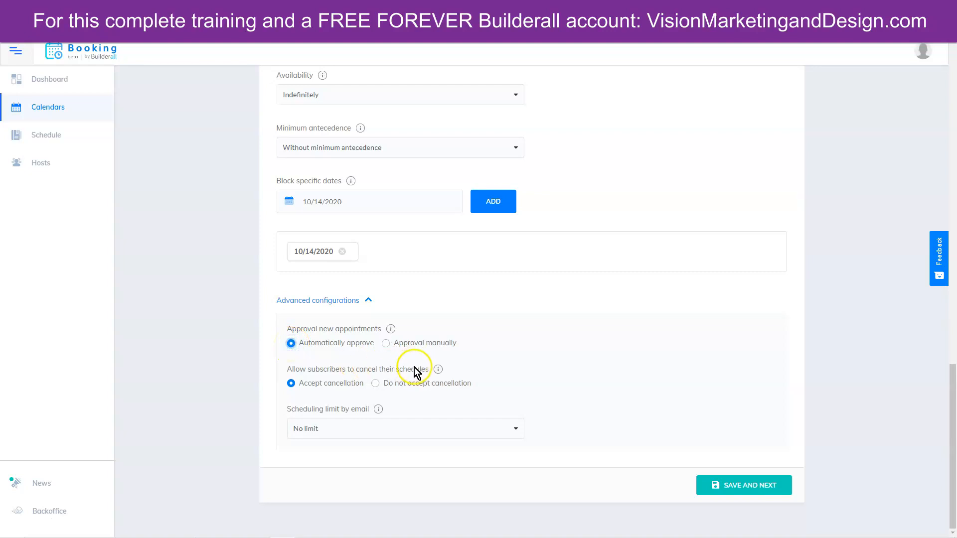
- Keep subscriber cancellations allowed and leave the per-email scheduling limit at No limit
click(315, 388)
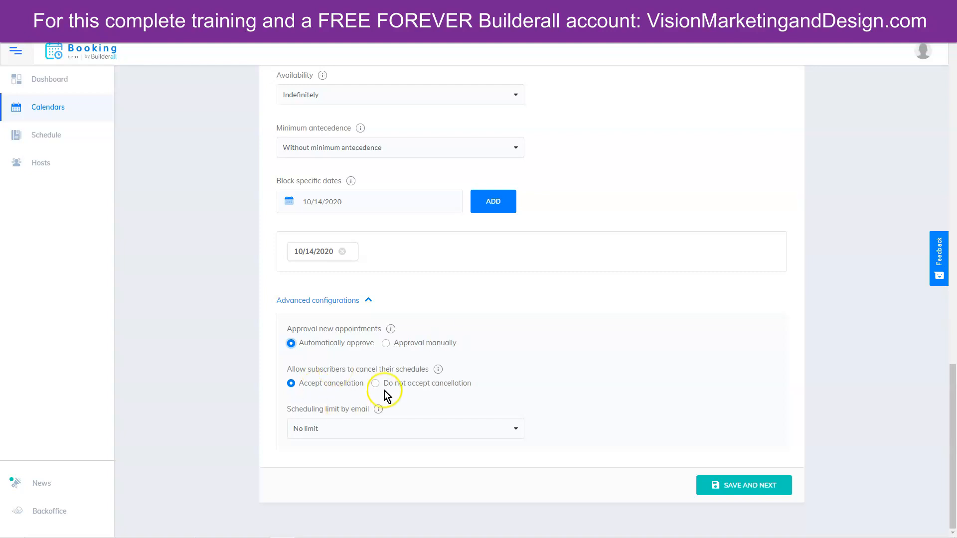
click(395, 382)
click(291, 384)
click(339, 428)
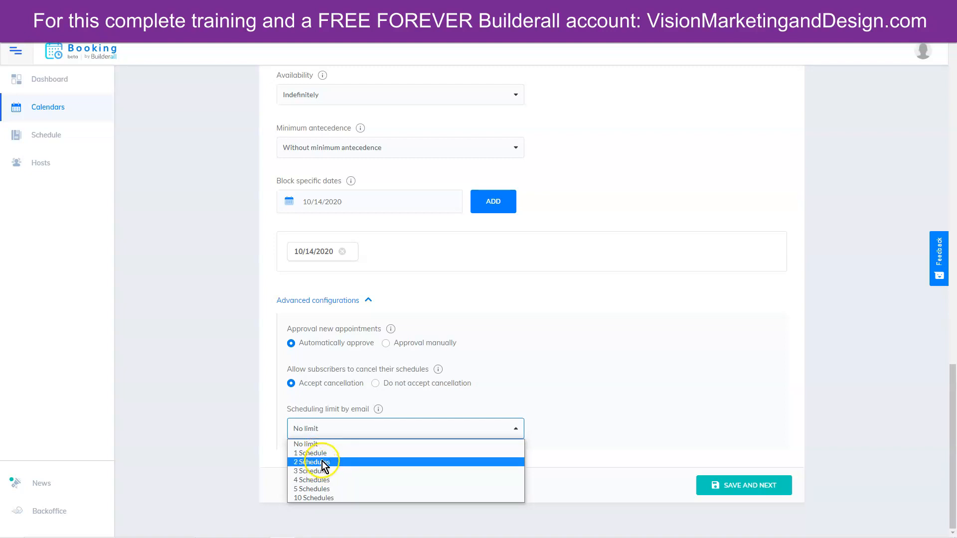
click(505, 380)
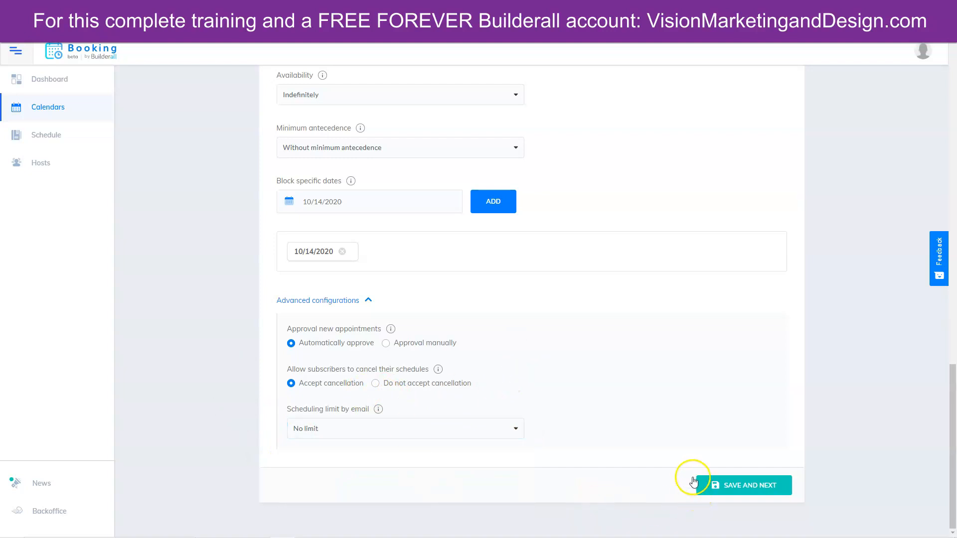
- Save the schedule settings, then set the Phone form field to Required alongside Name and Email
click(733, 490)
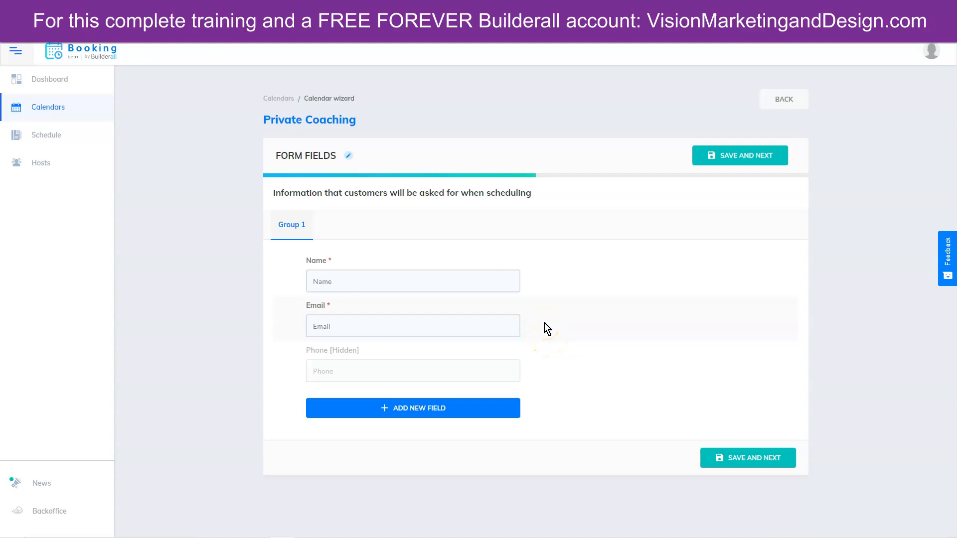
mouse_move(542, 371)
click(543, 369)
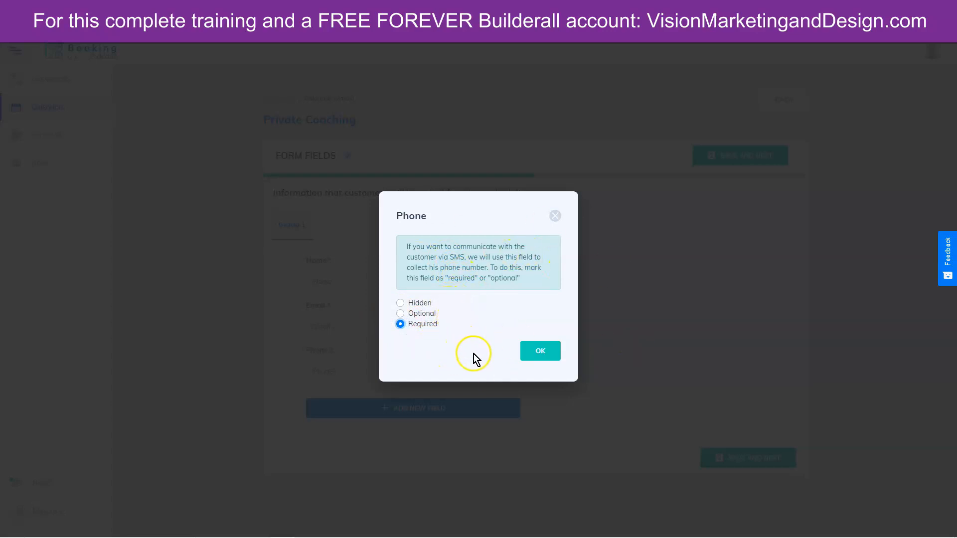
click(544, 356)
click(541, 353)
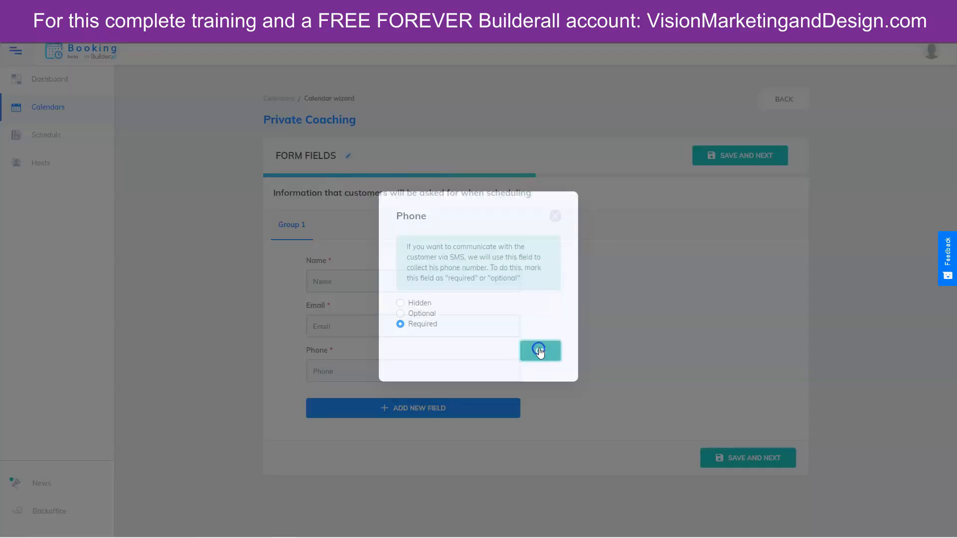
- Add a Checkboxes field titled 'What are you interested in learning more about?'
click(394, 409)
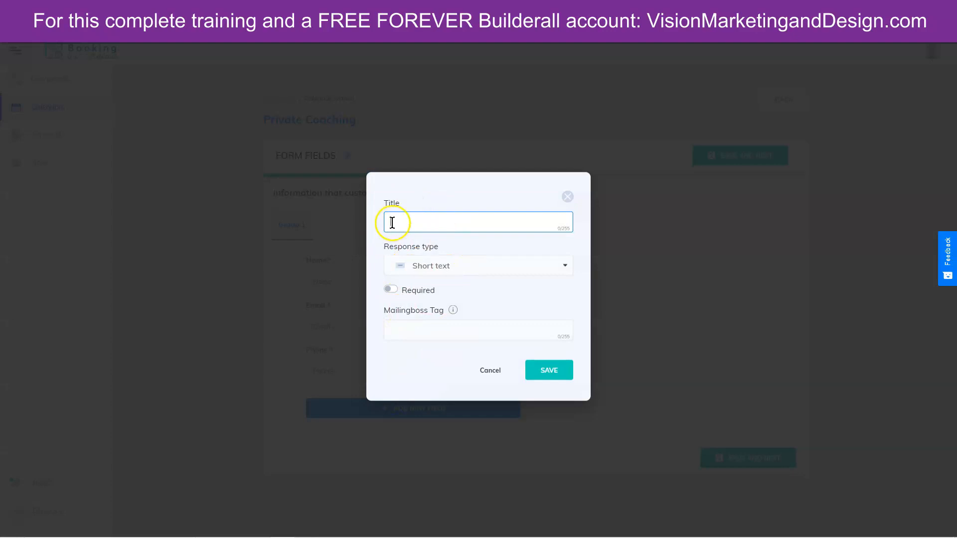
click(453, 267)
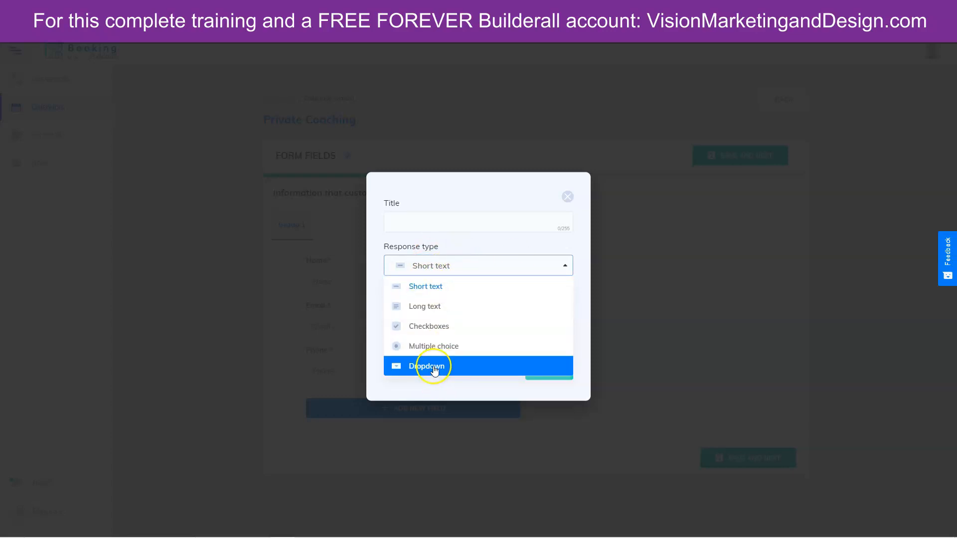
click(444, 326)
click(421, 178)
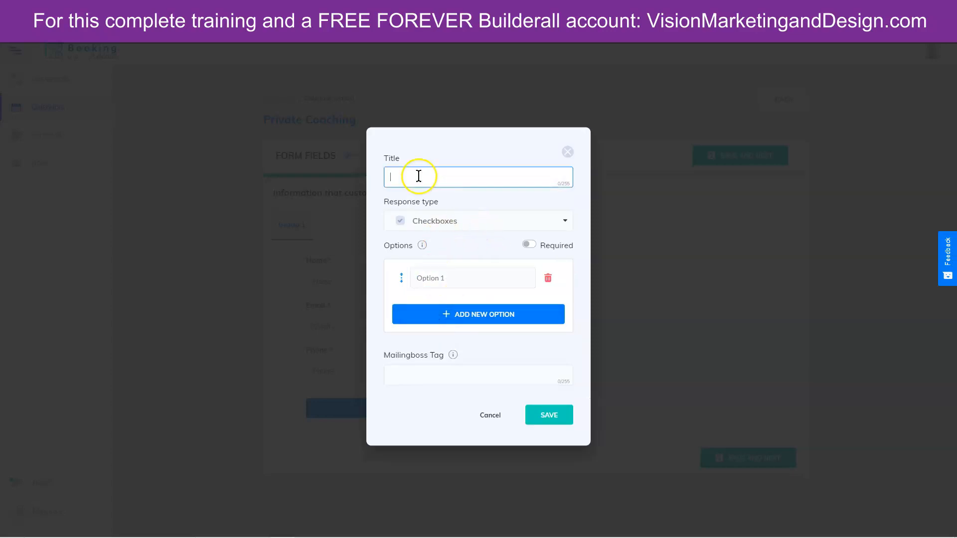
text(What are you interested in learning more about?)
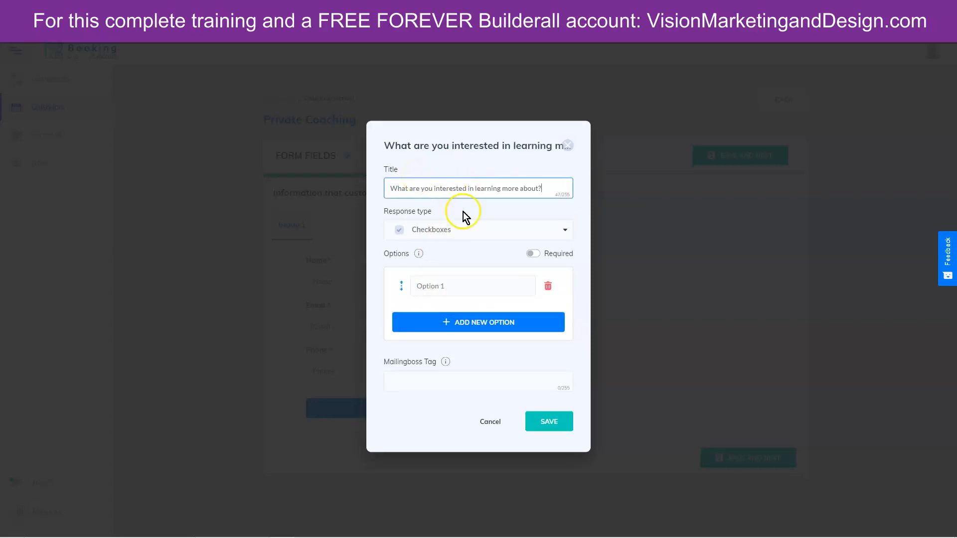
- Give the question answers Option 1, Option 2 and Option 3, make it required, and save
click(428, 285)
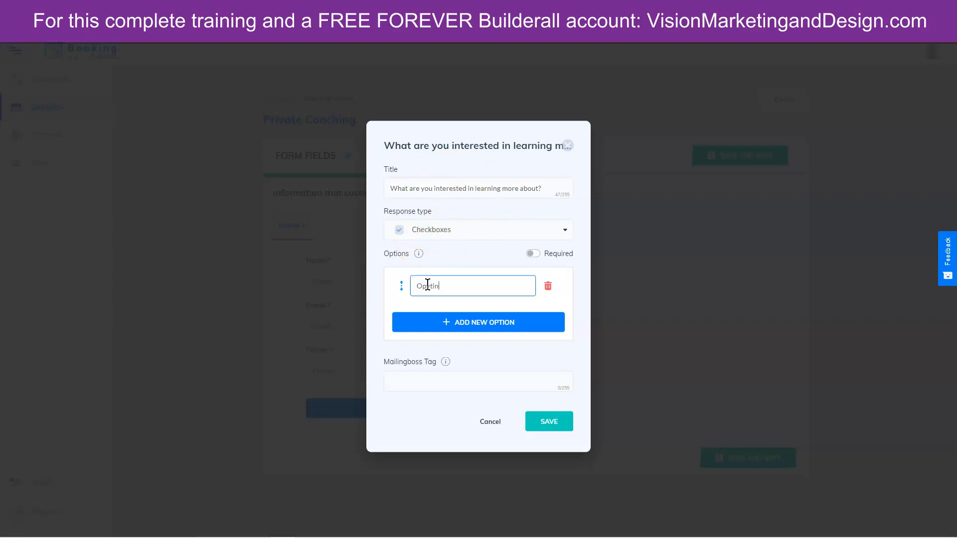
click(474, 323)
click(446, 300)
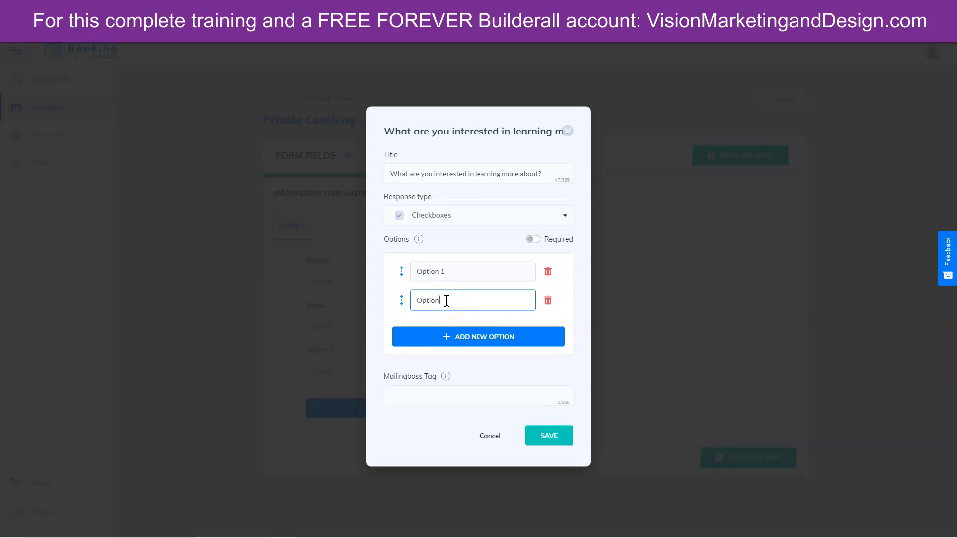
key(Return)
text(Option 3)
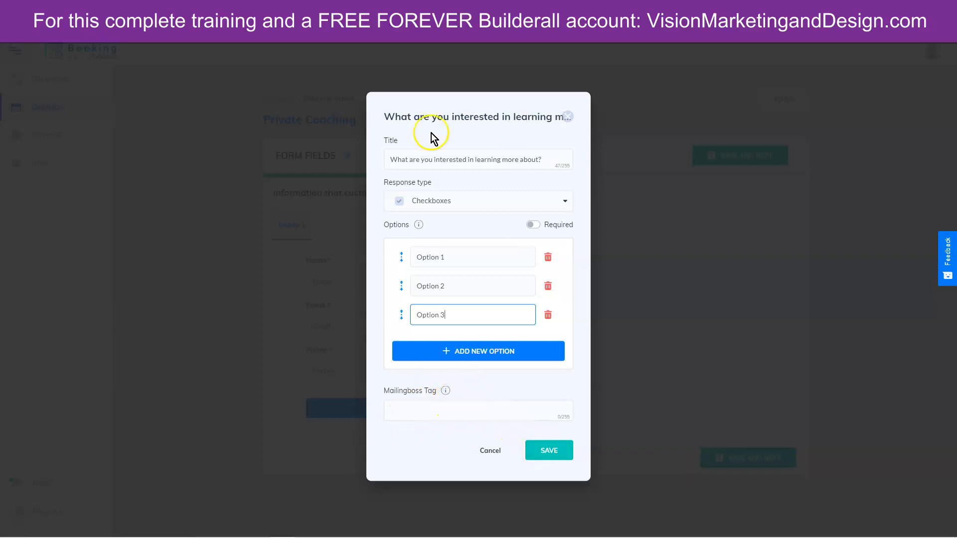
click(534, 225)
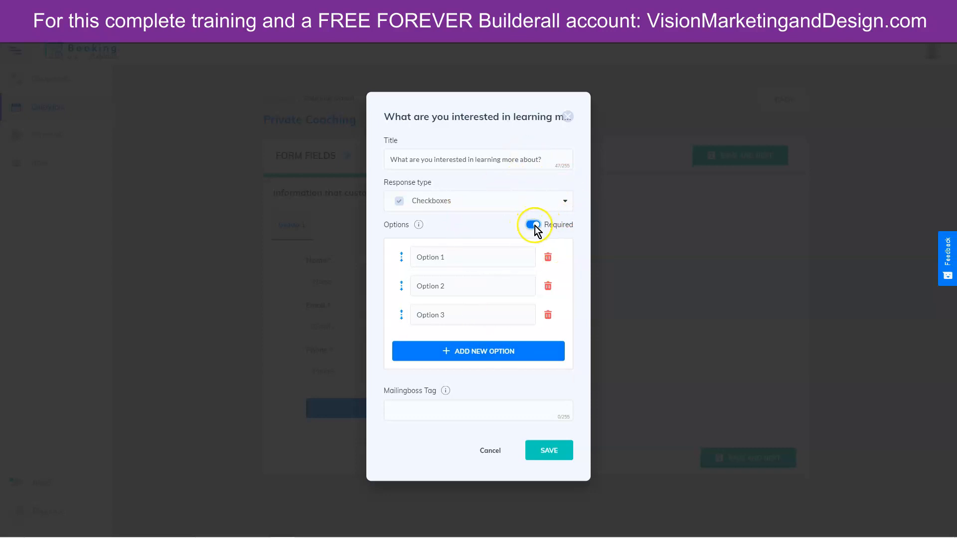
click(549, 450)
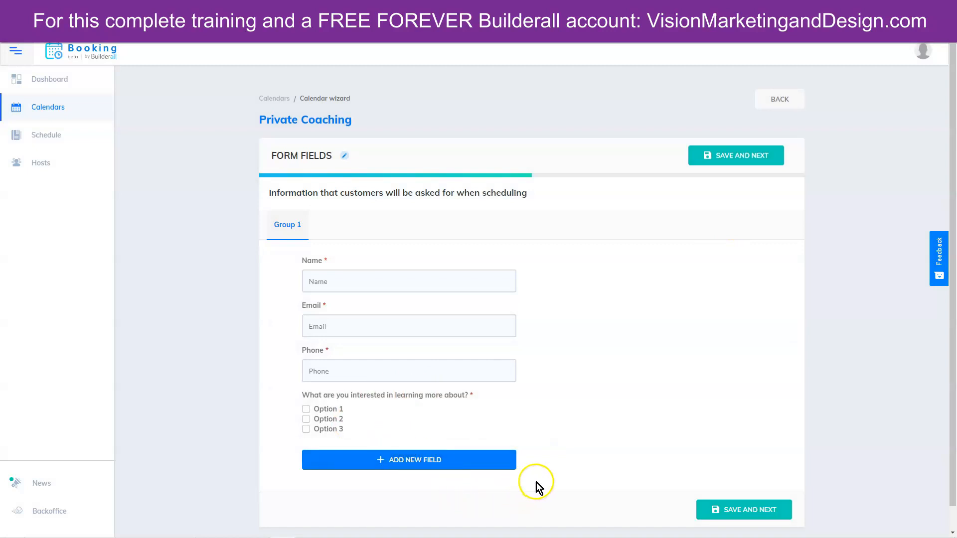
- Save the form fields and choose 'Yes, send confirmation to subscribers'
scroll(536, 483, down, 1)
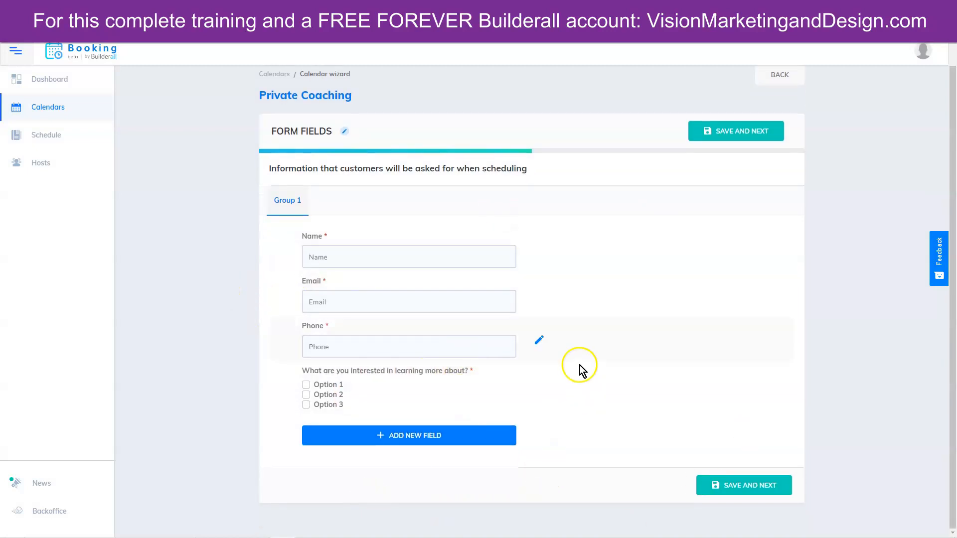
click(747, 491)
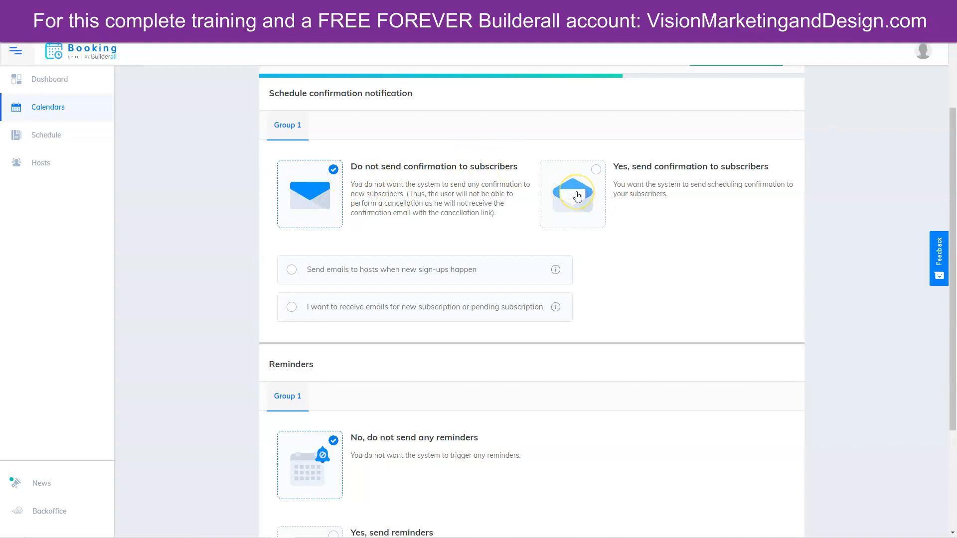
click(577, 196)
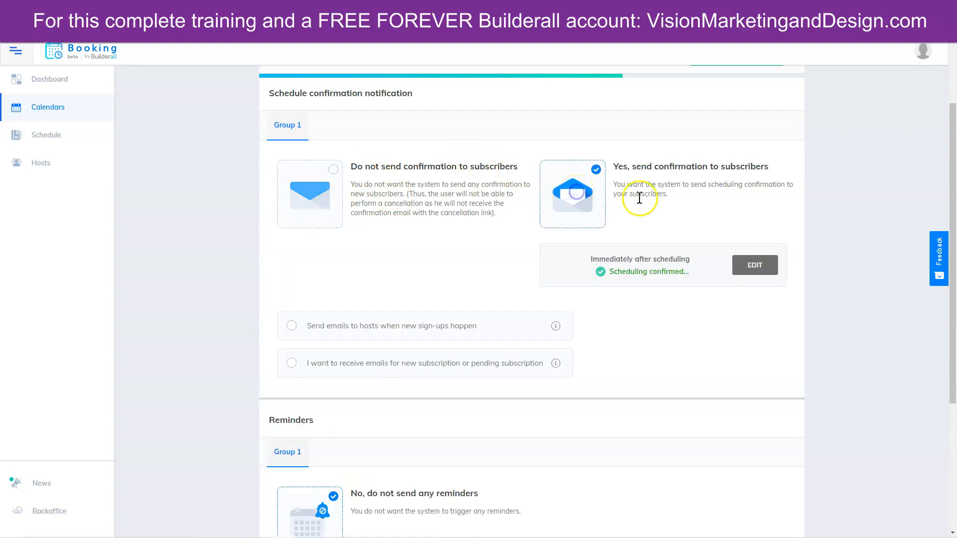
- Copy the {host_email} variable and paste it after 'It's confirmed!' in the confirmation email
click(754, 265)
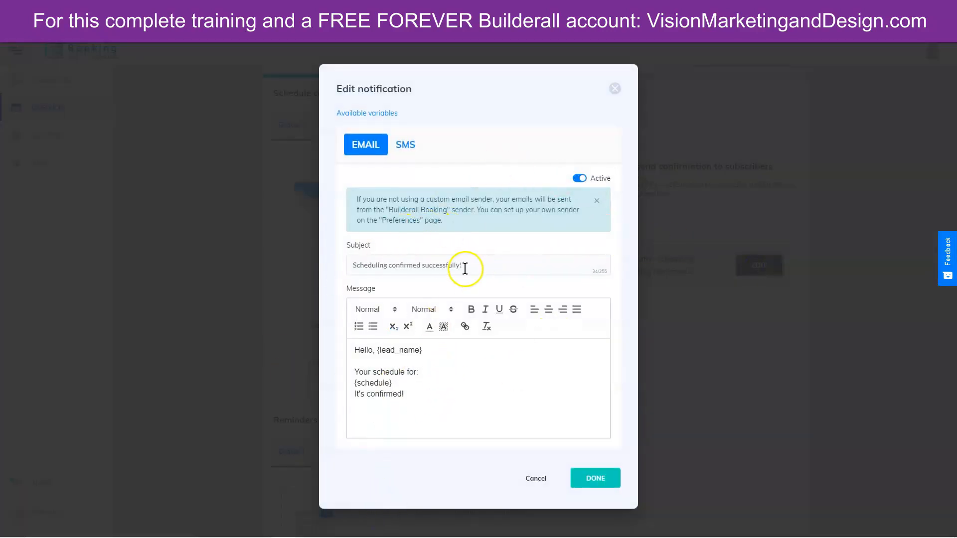
drag(352, 266, 504, 263)
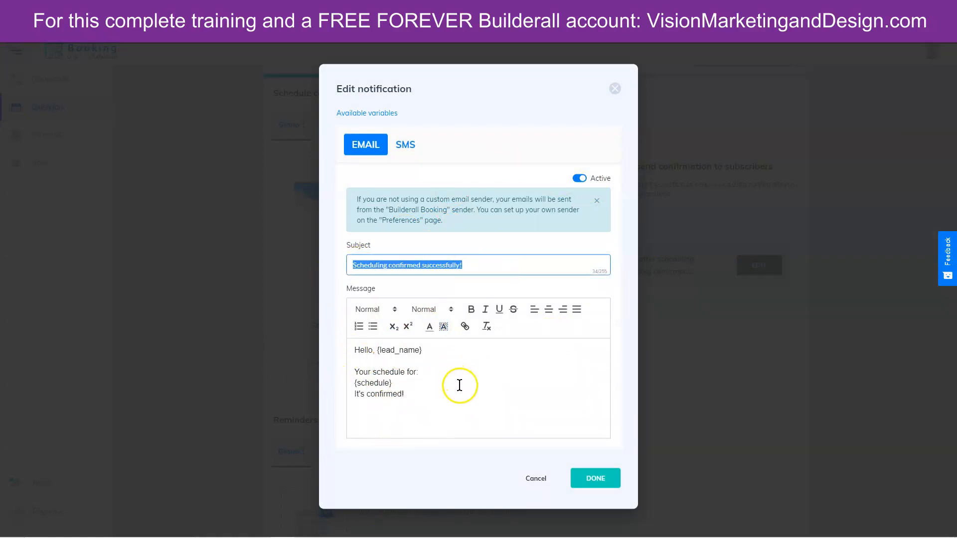
click(355, 118)
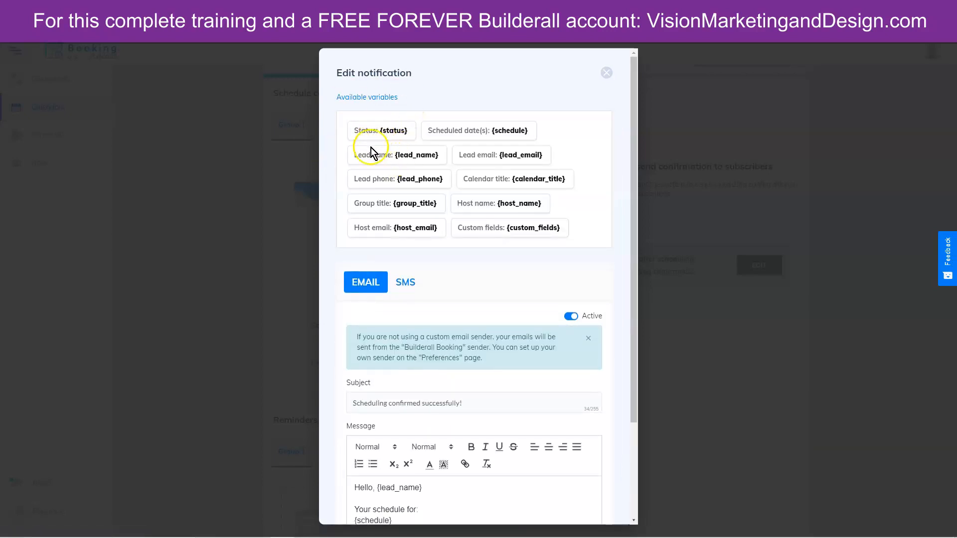
scroll(481, 421, down, 1)
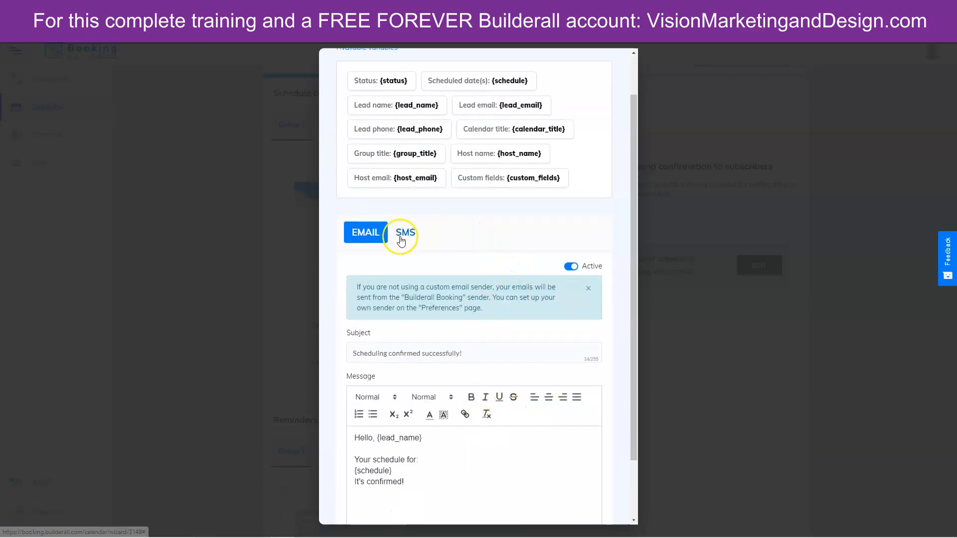
drag(394, 178, 440, 183)
right_click(424, 180)
click(439, 194)
click(412, 484)
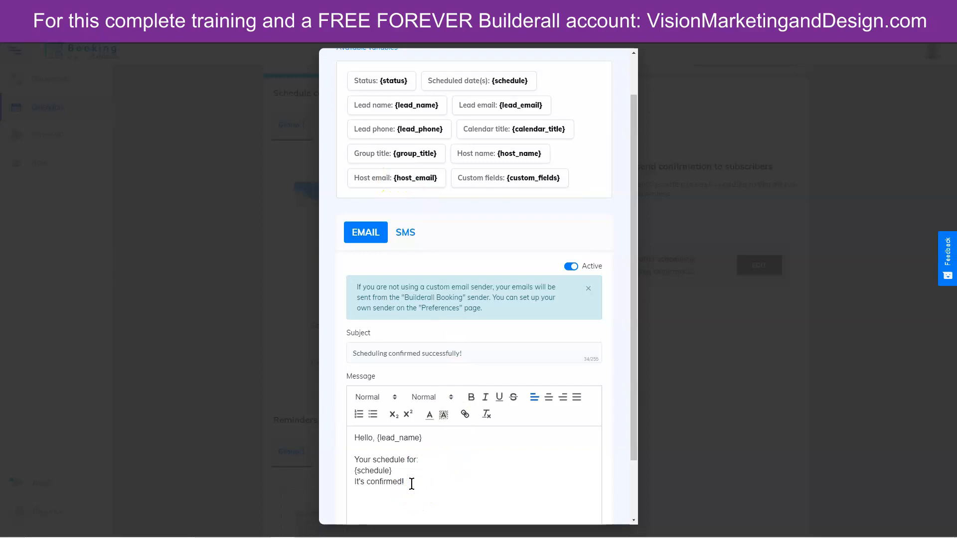
key(ctrl+v)
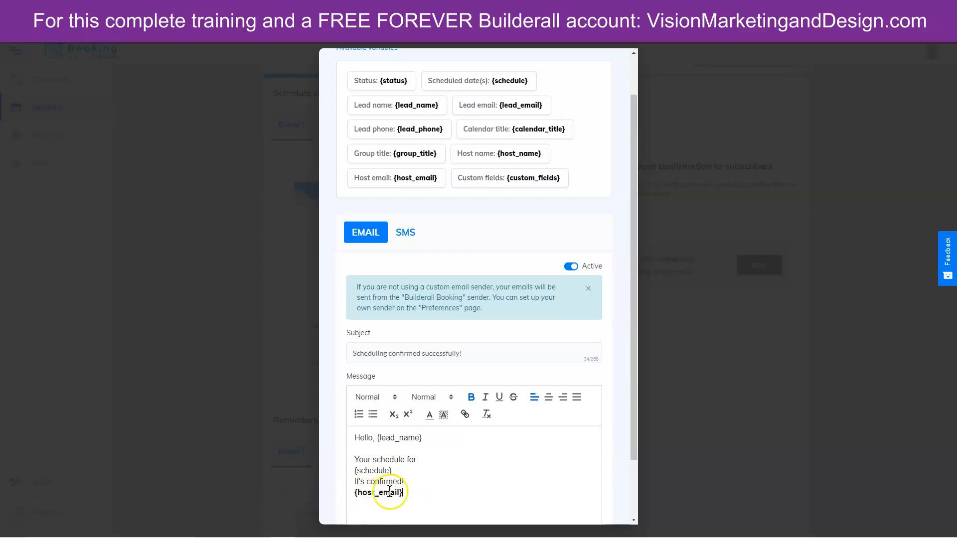
- Switch the SMS confirmation to Active and save the notification
click(405, 232)
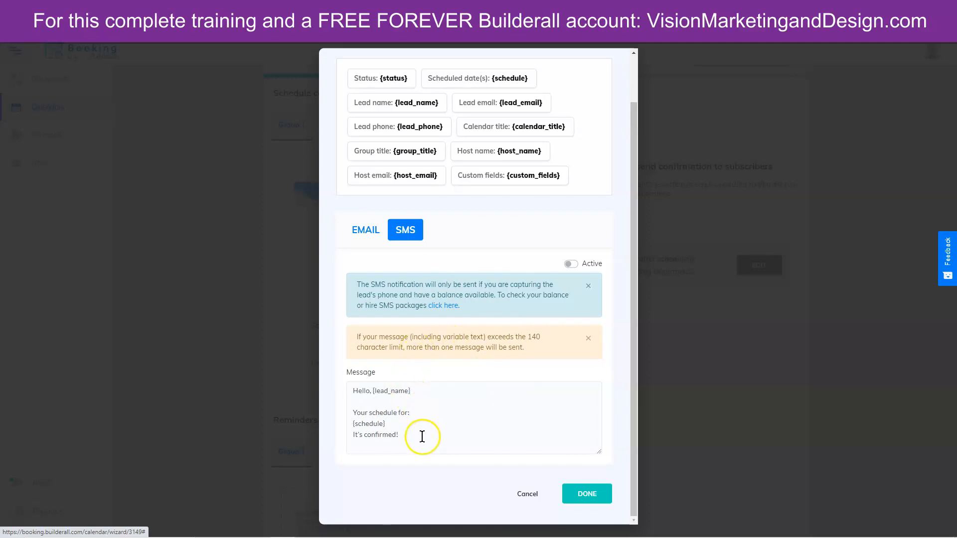
click(571, 264)
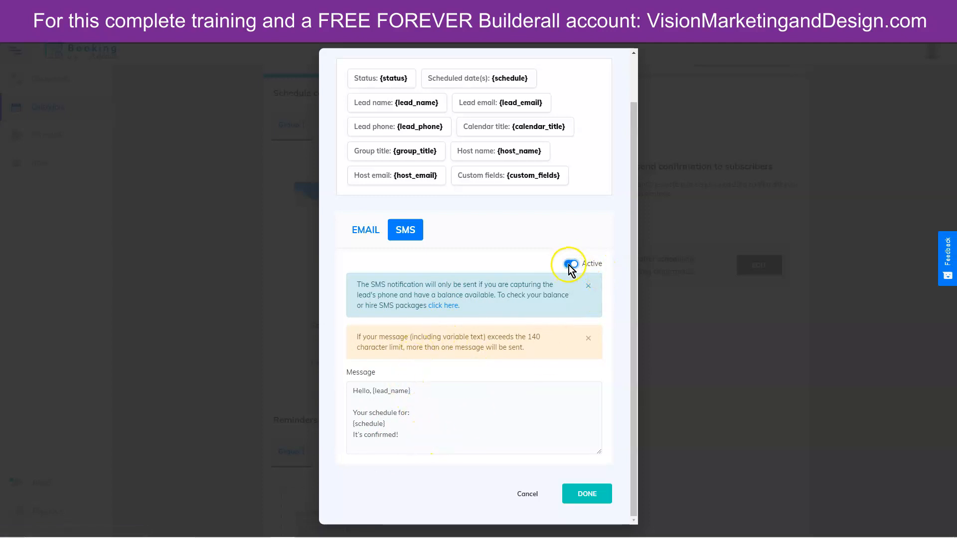
click(589, 495)
- Tick 'Send emails to hosts when new sign-ups happen' and the new or pending subscription emails option
scroll(338, 231, down, 1)
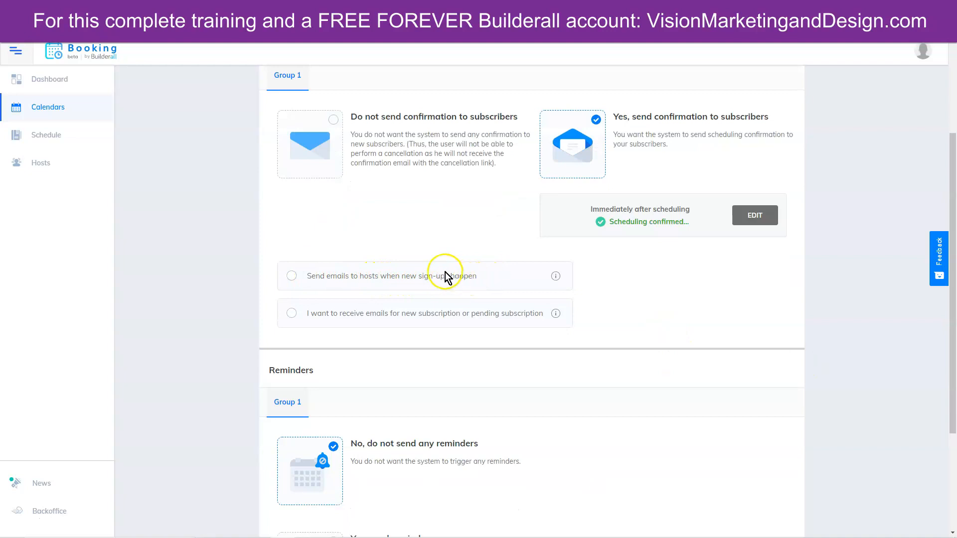
click(292, 277)
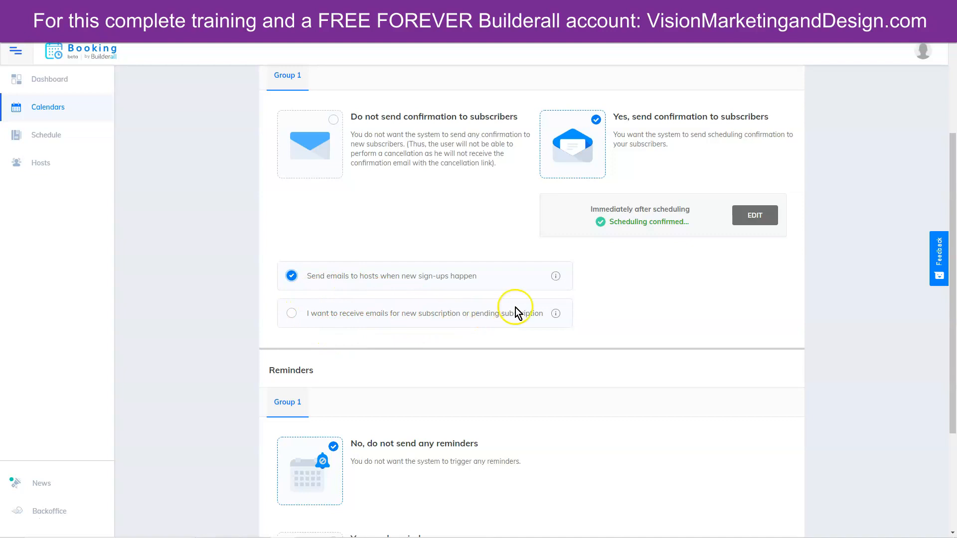
click(292, 314)
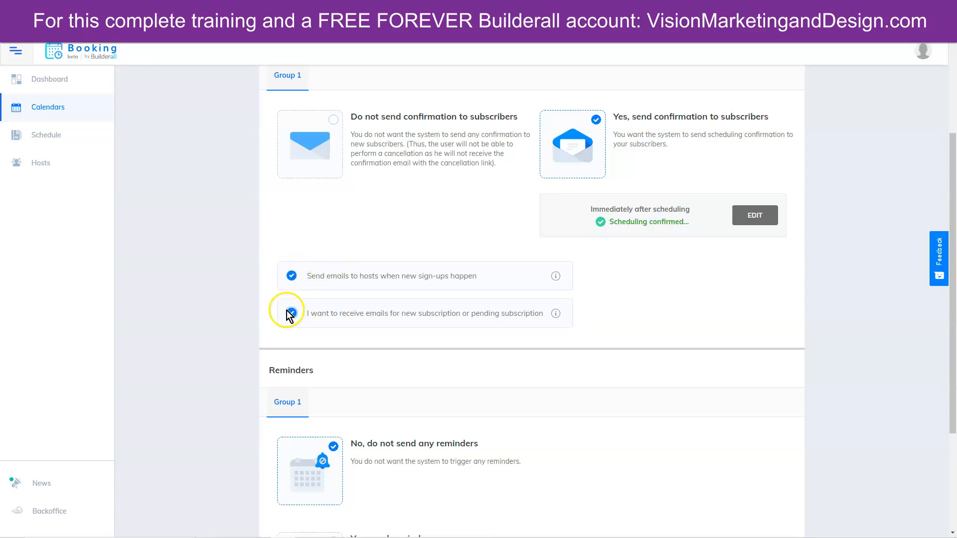
scroll(604, 421, down, 3)
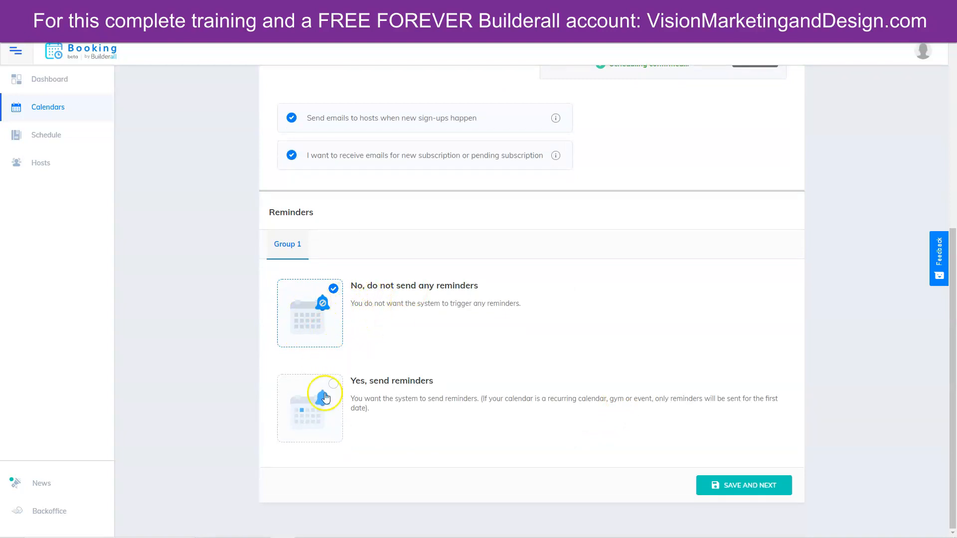
- Turn on reminders, also email hosts, and add a reminder 1 hour before the meeting
click(306, 415)
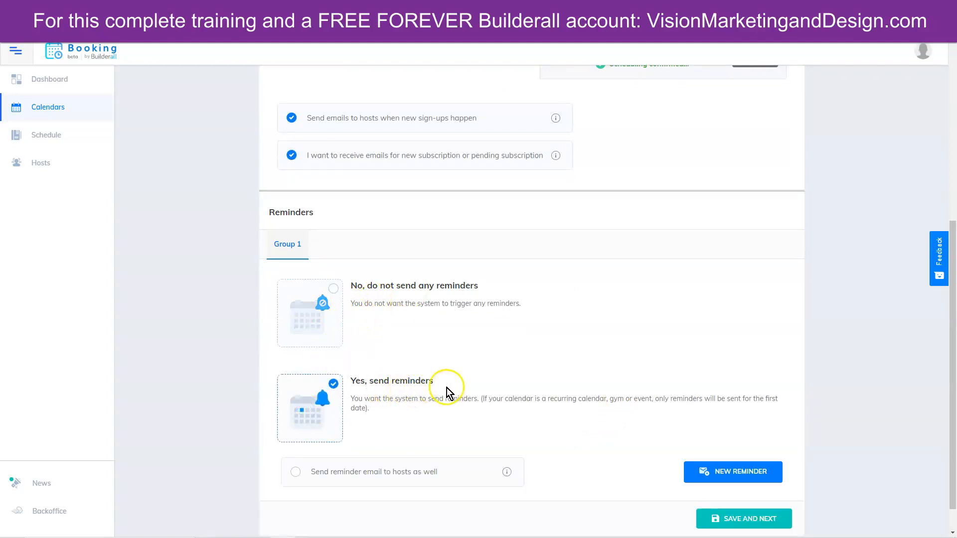
scroll(578, 406, down, 1)
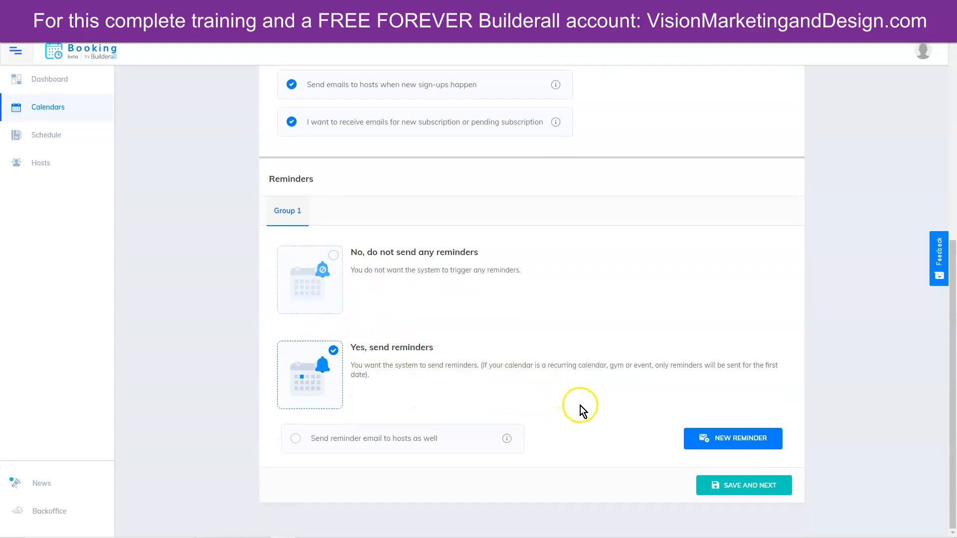
click(297, 439)
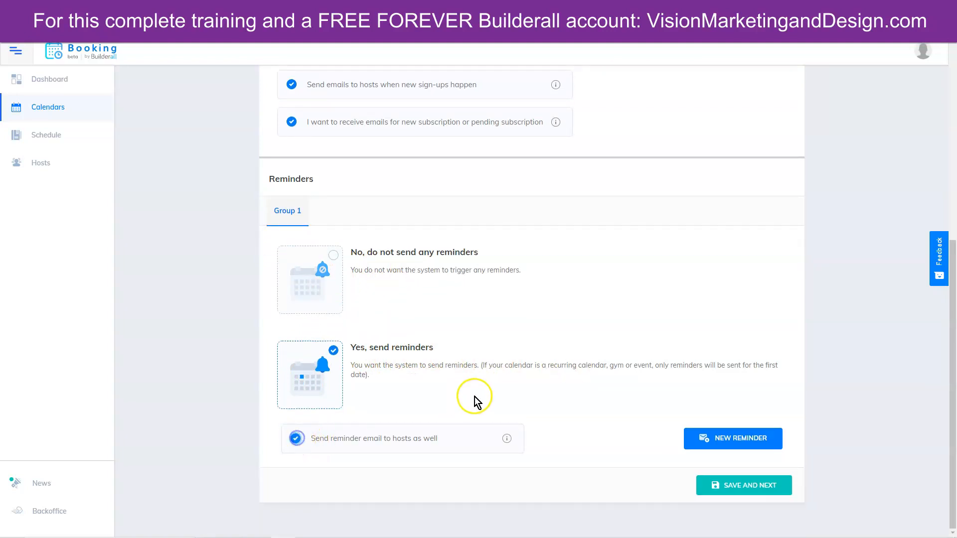
click(729, 440)
scroll(870, 409, down, 2)
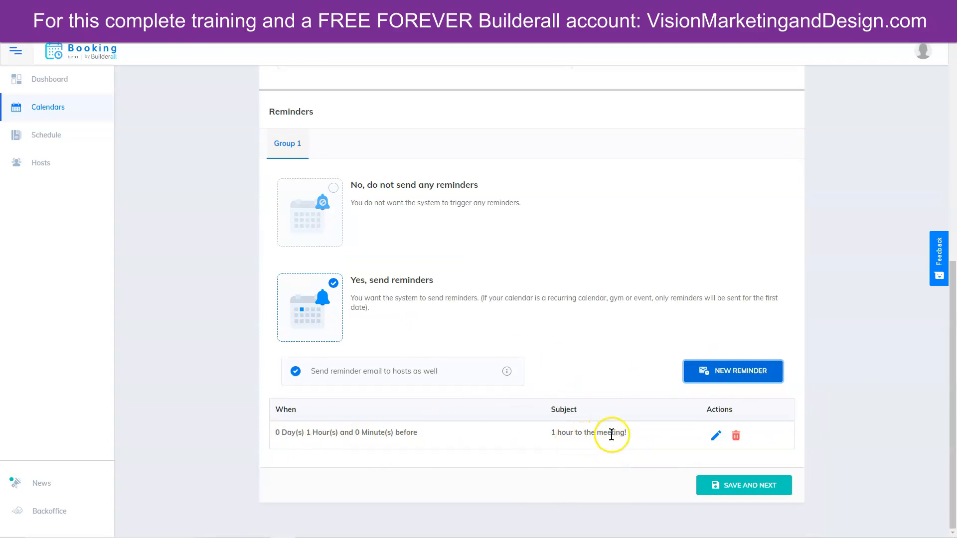
- Delete the duplicate one-hour reminder and save the reminder settings
click(741, 375)
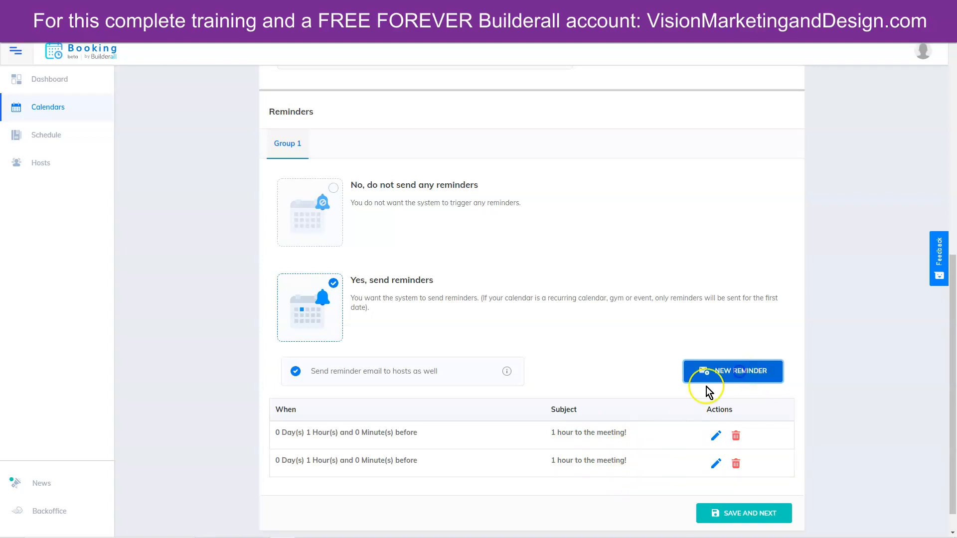
click(716, 464)
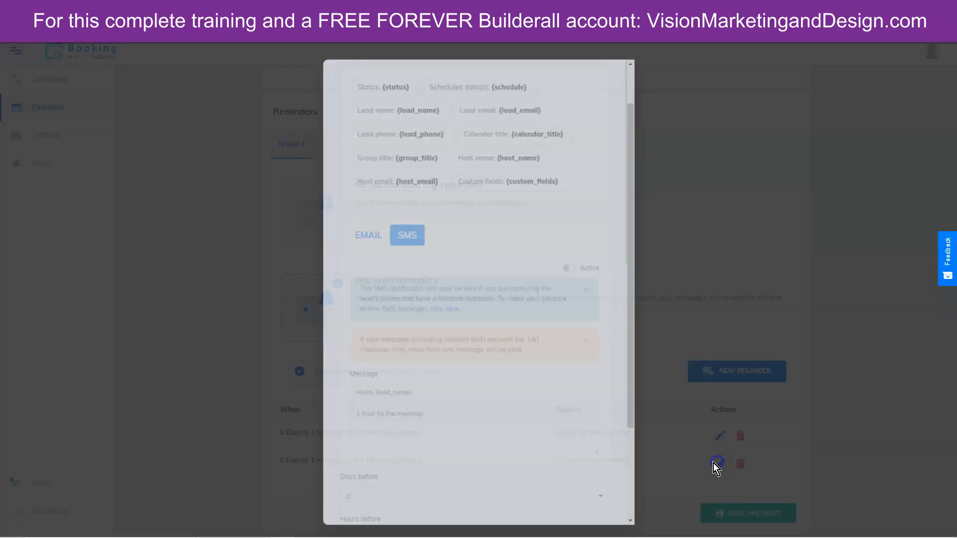
scroll(359, 367, down, 3)
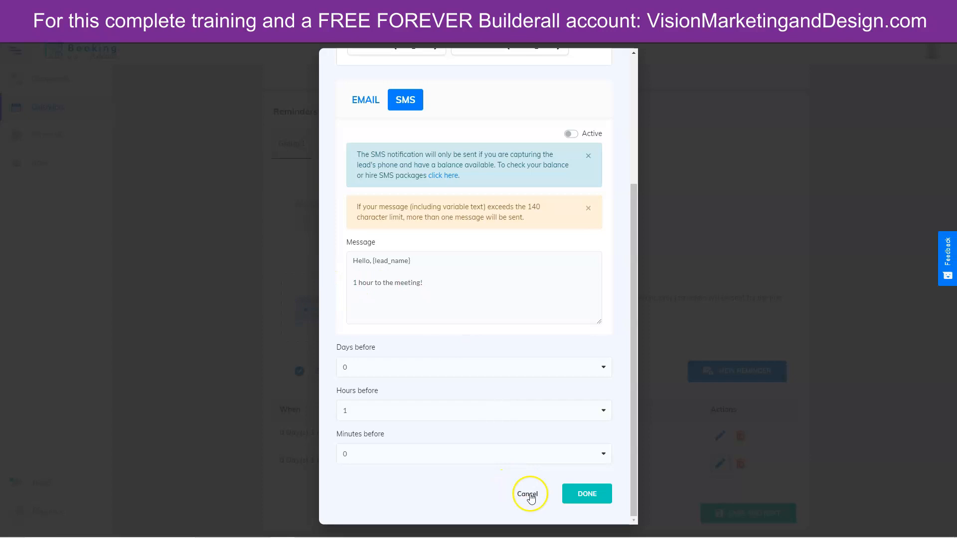
click(580, 496)
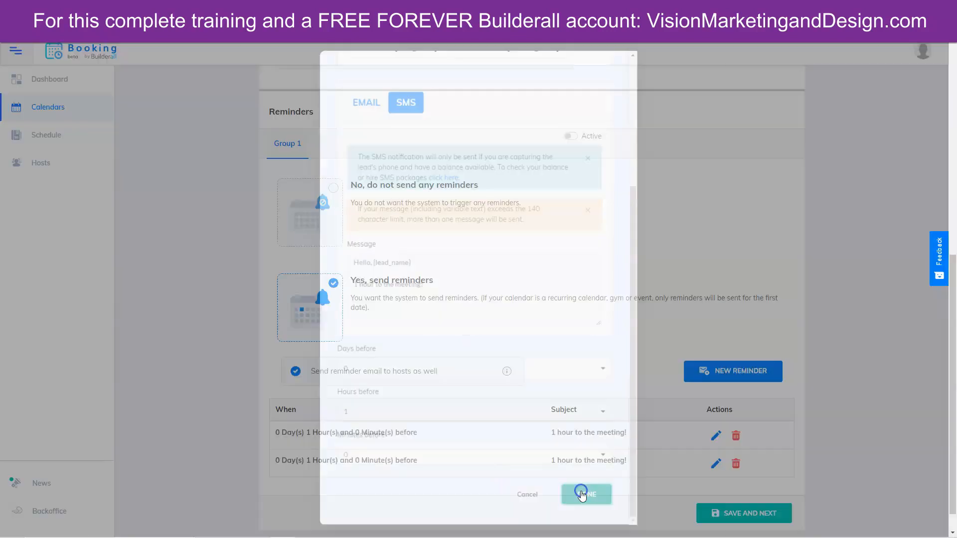
click(735, 464)
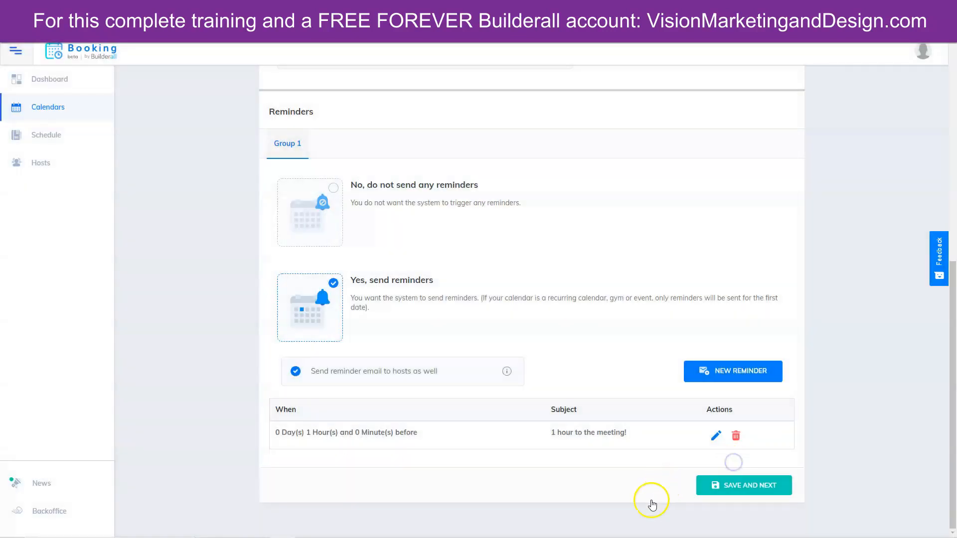
click(744, 487)
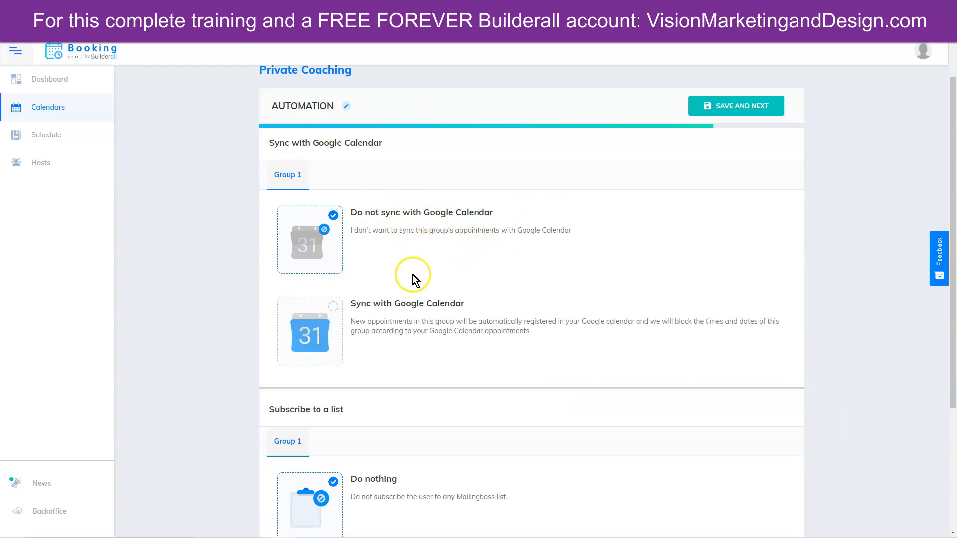
- Select Sync with Google Calendar and choose Create new integration from the Account list
click(308, 338)
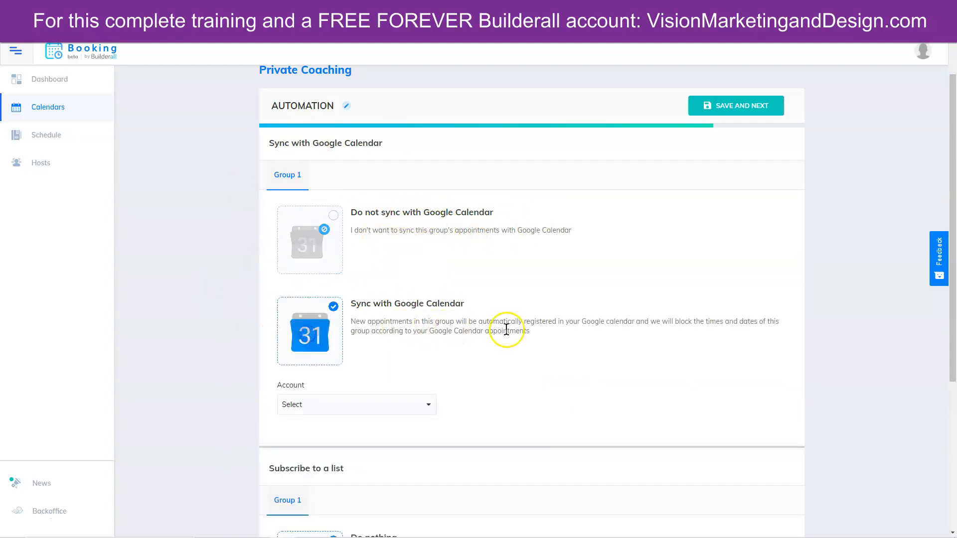
scroll(505, 329, down, 3)
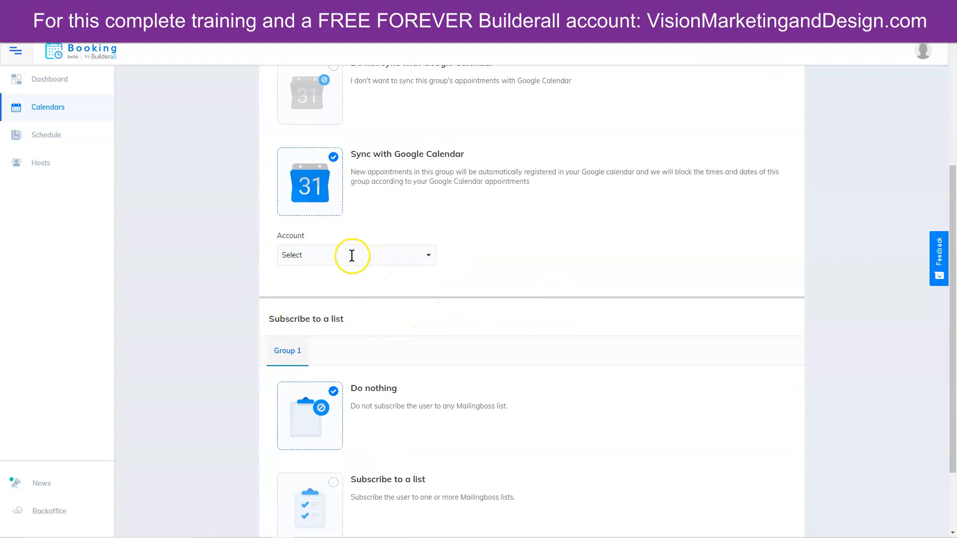
click(351, 254)
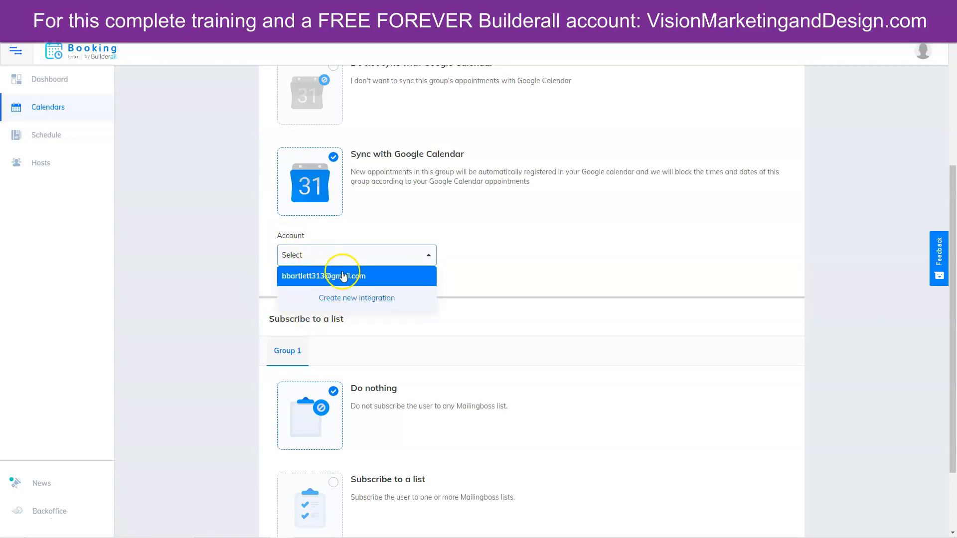
click(351, 299)
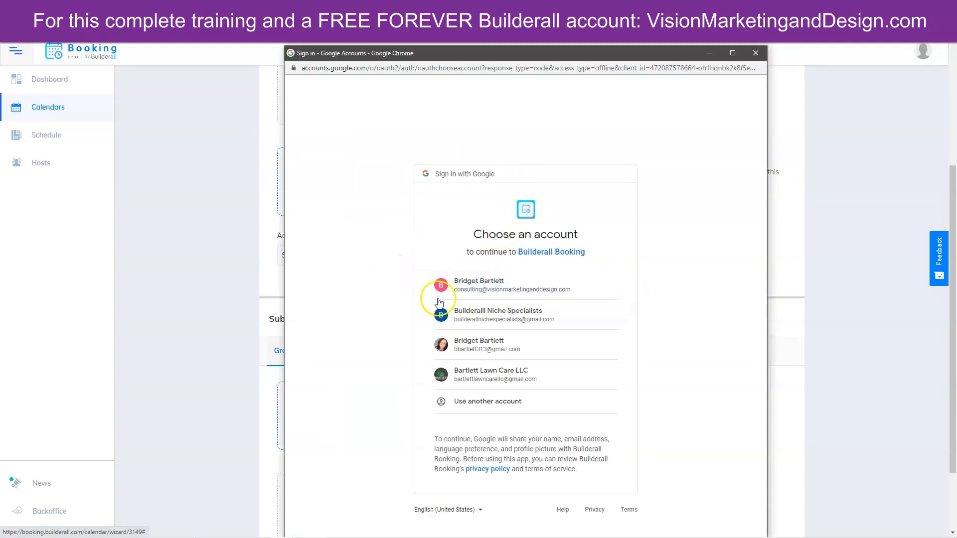
- Pick the business Google account and grant Builderall Booking access to its calendars
click(457, 289)
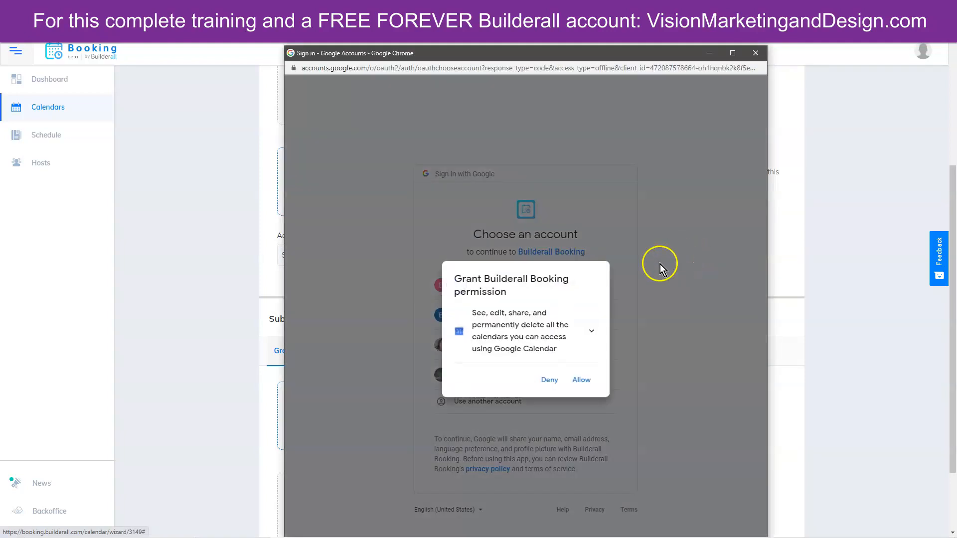
click(580, 380)
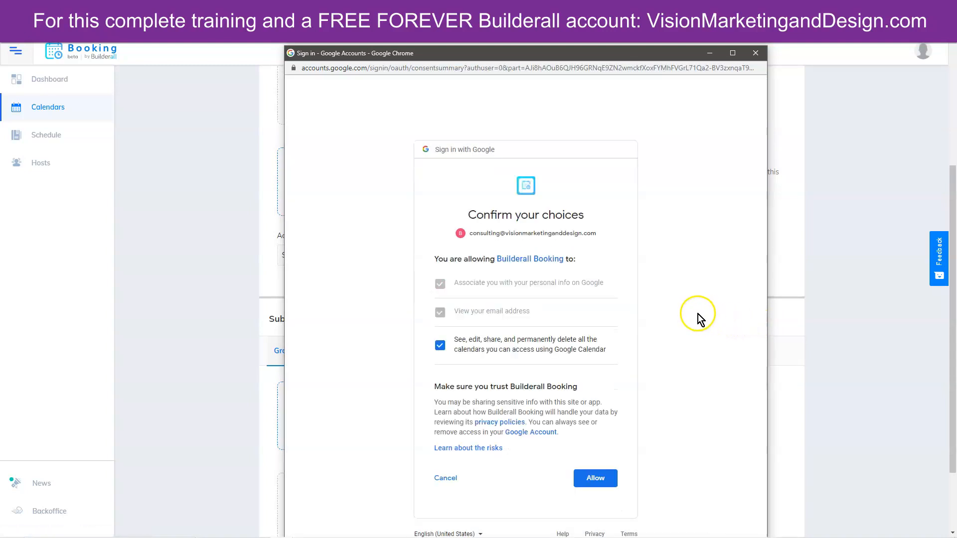
click(600, 478)
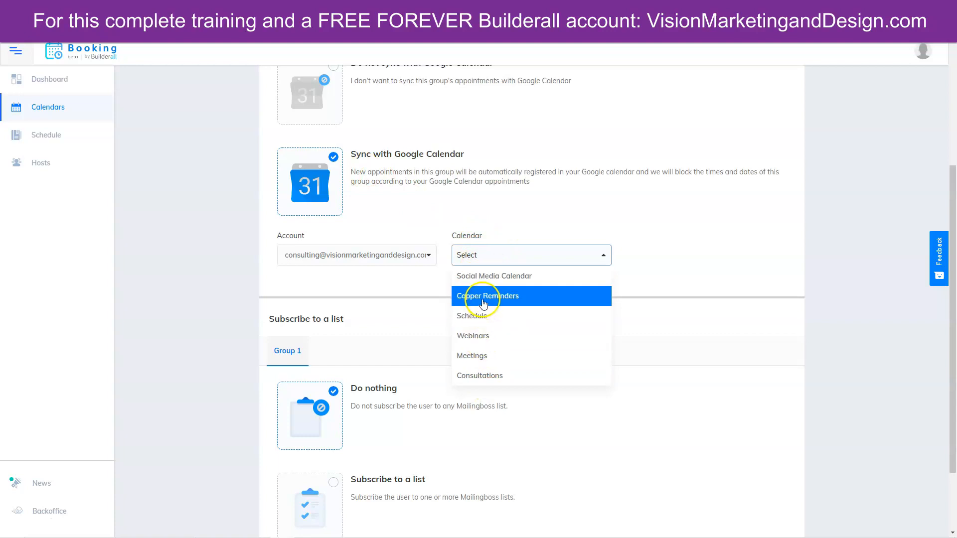
- Sync bookings to the Meetings calendar, keep list subscription at Do nothing, and save
click(473, 356)
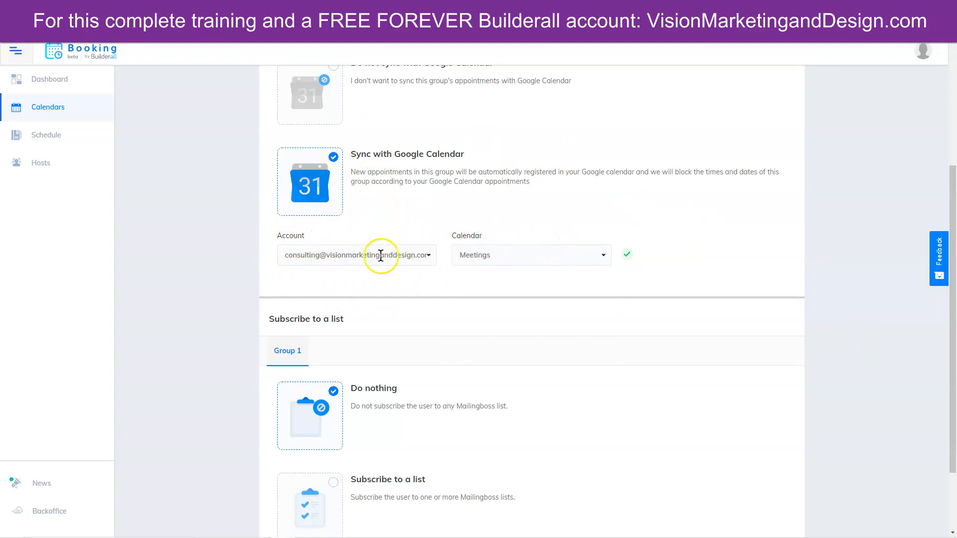
scroll(293, 325, down, 2)
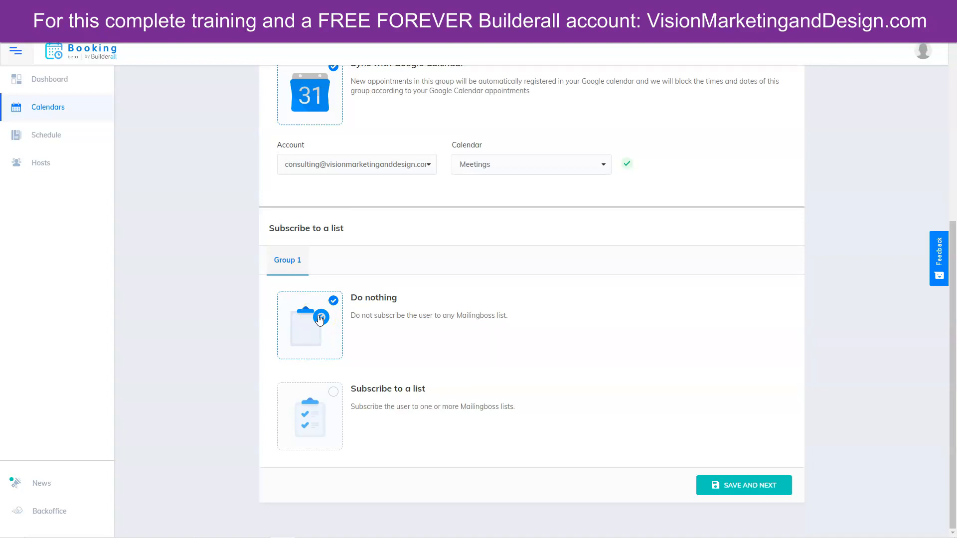
click(308, 412)
scroll(441, 448, down, 1)
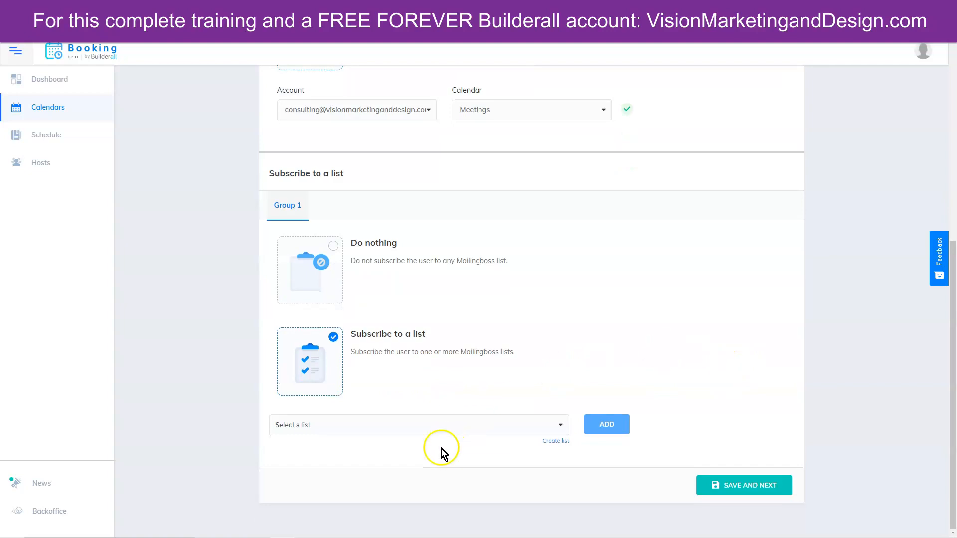
click(430, 424)
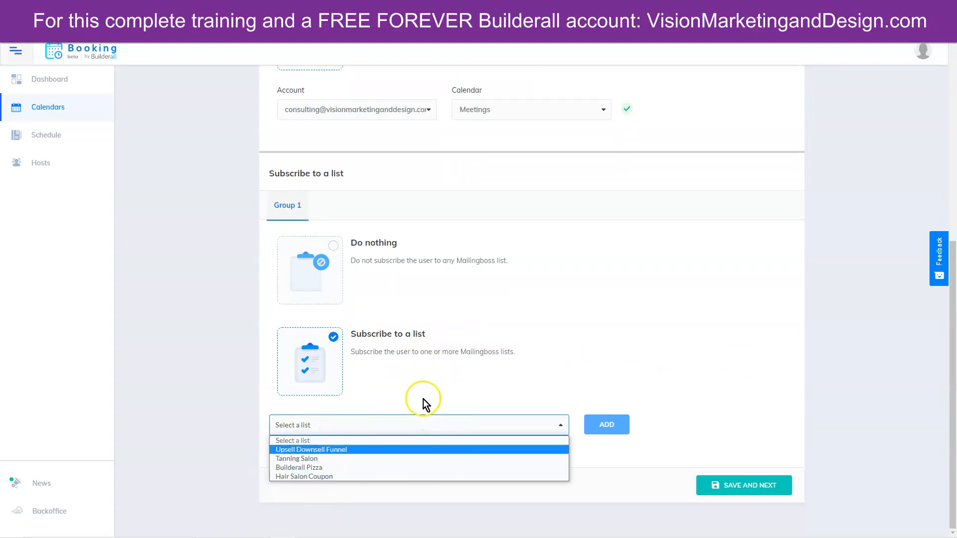
click(309, 261)
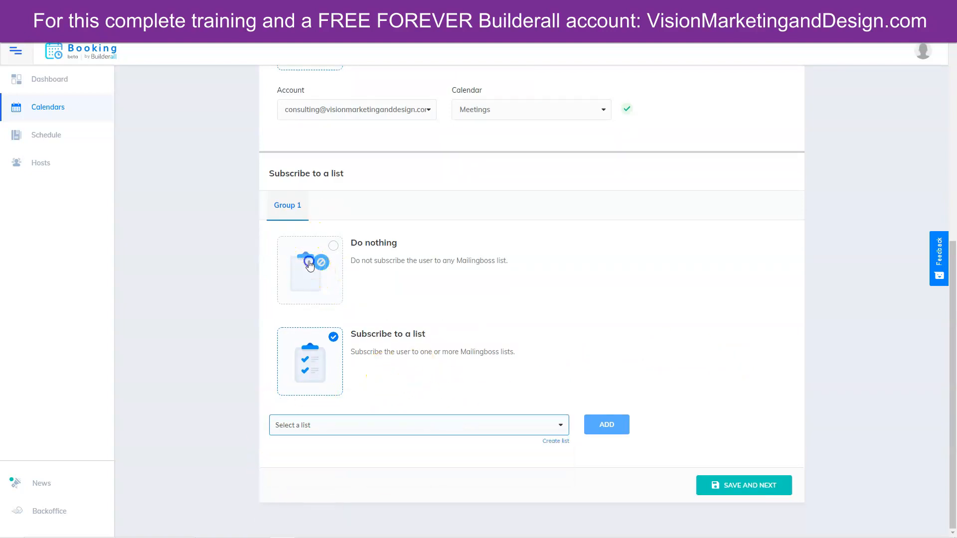
click(309, 261)
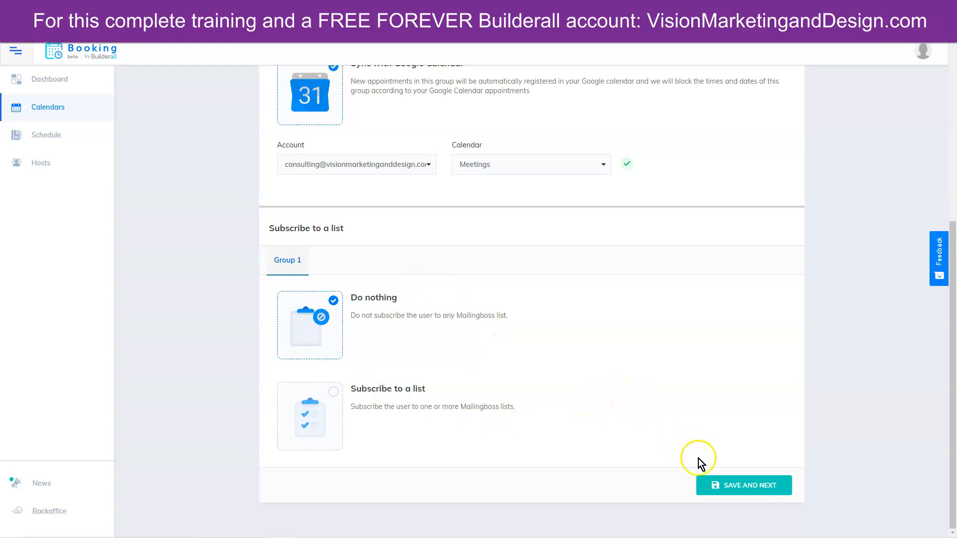
click(754, 490)
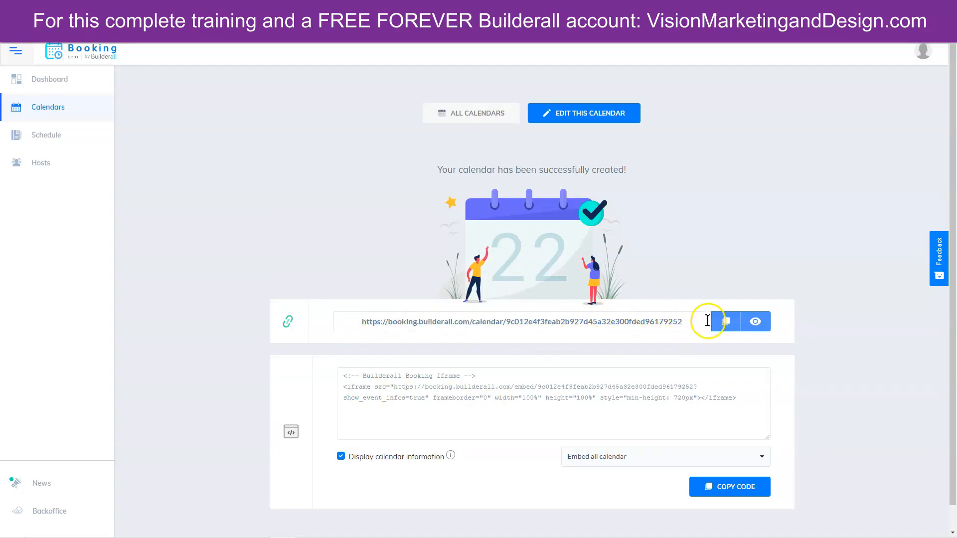
- Copy the Private Coaching calendar's public booking link and load it in a new browser tab
click(727, 322)
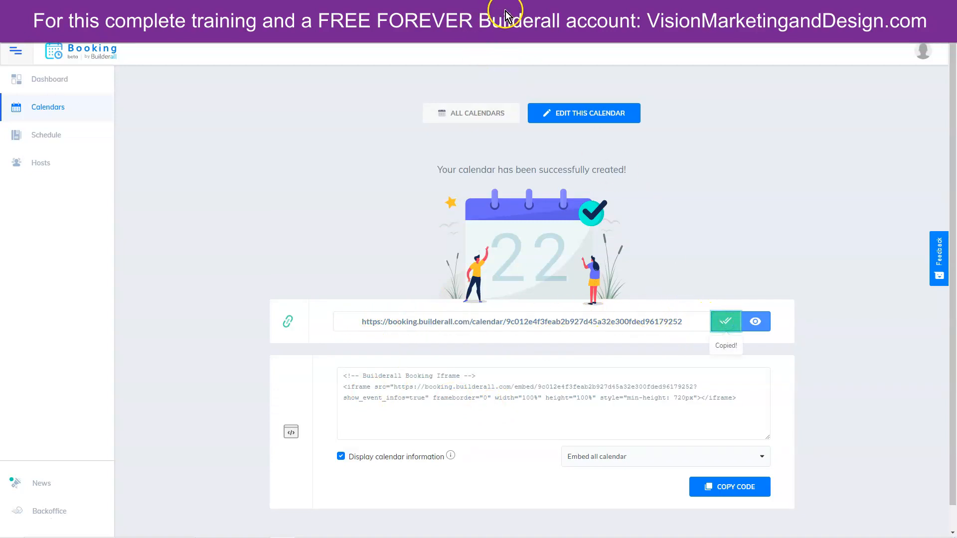
click(489, 8)
click(481, 24)
right_click(480, 26)
click(503, 105)
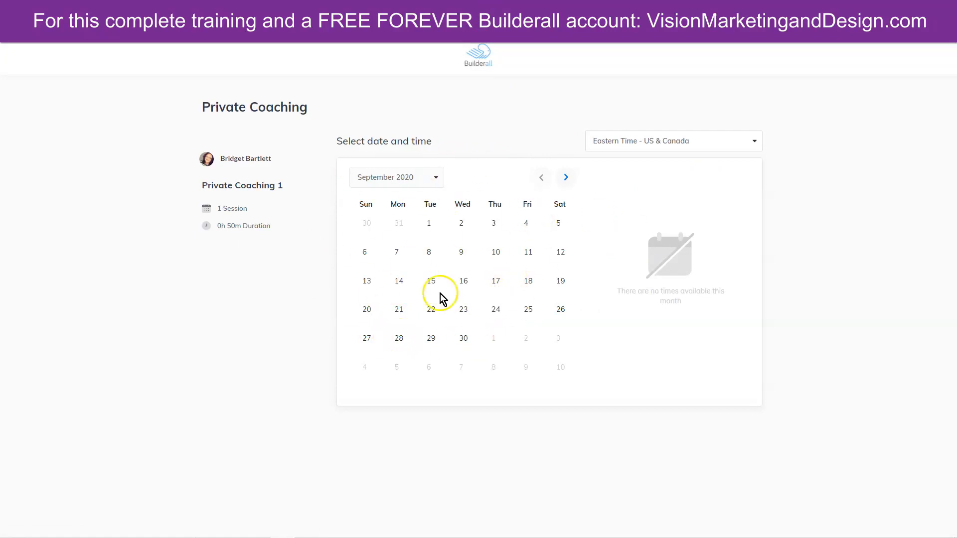
- Choose the 10:00 am slot on October 6, 2020 and schedule it to reach the booking form
click(568, 177)
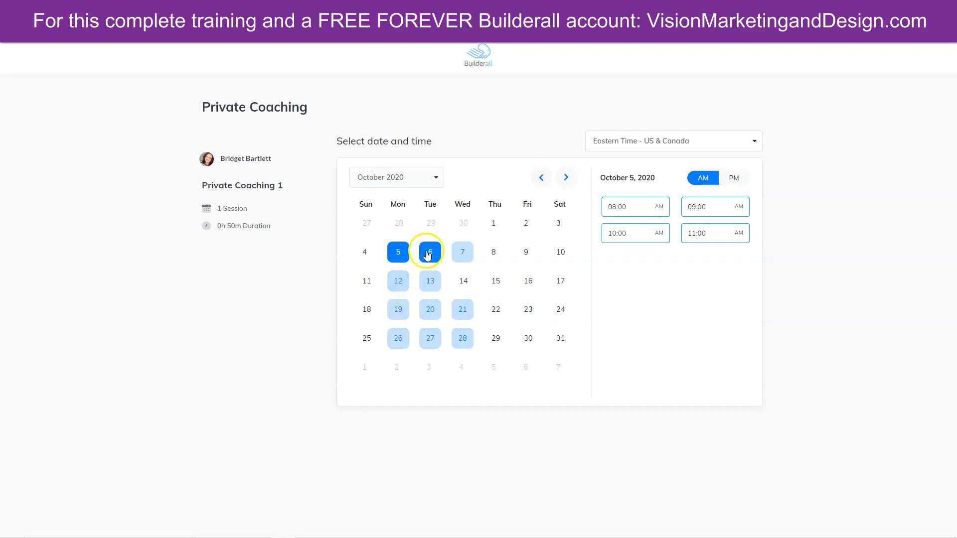
click(430, 251)
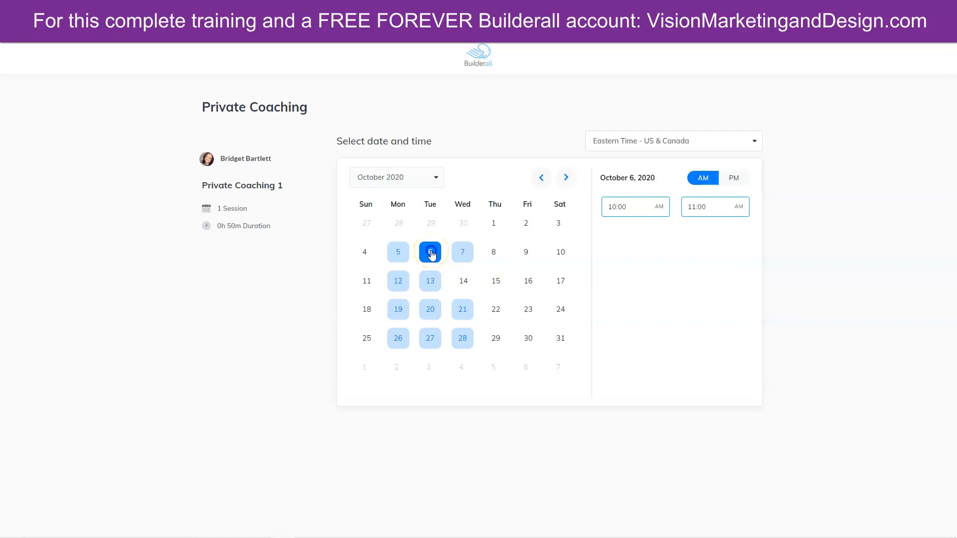
click(647, 207)
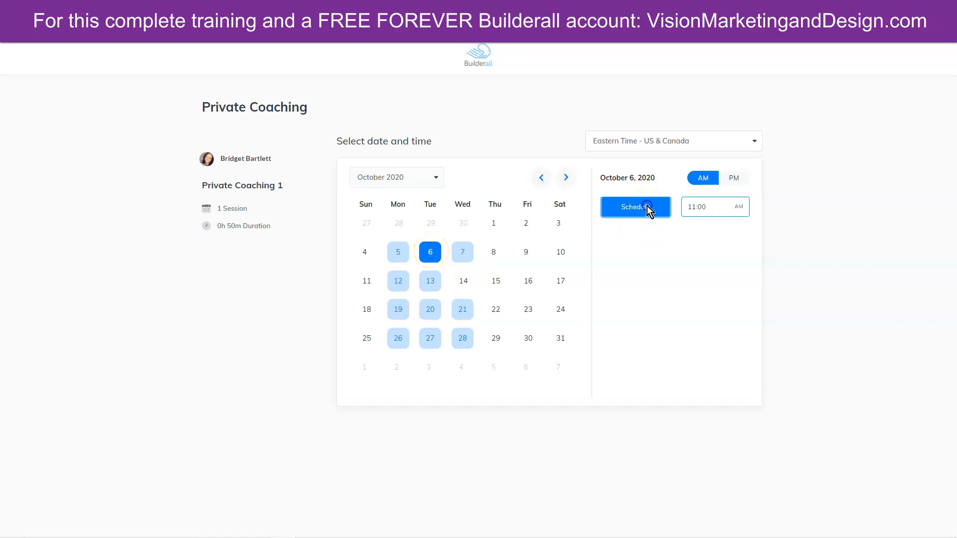
click(646, 207)
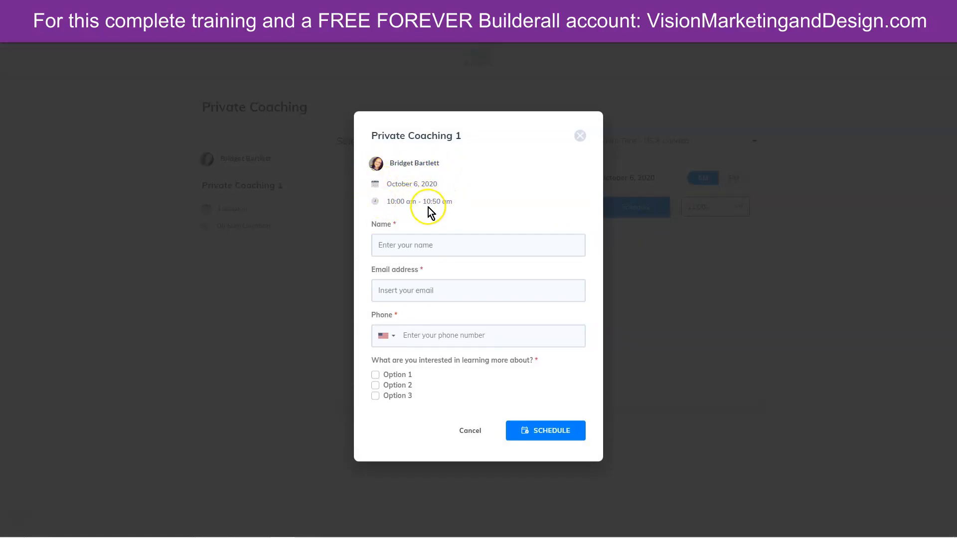
- Autofill the booker's name, phone and e-mail, tick Option 1, and submit the test booking
click(393, 243)
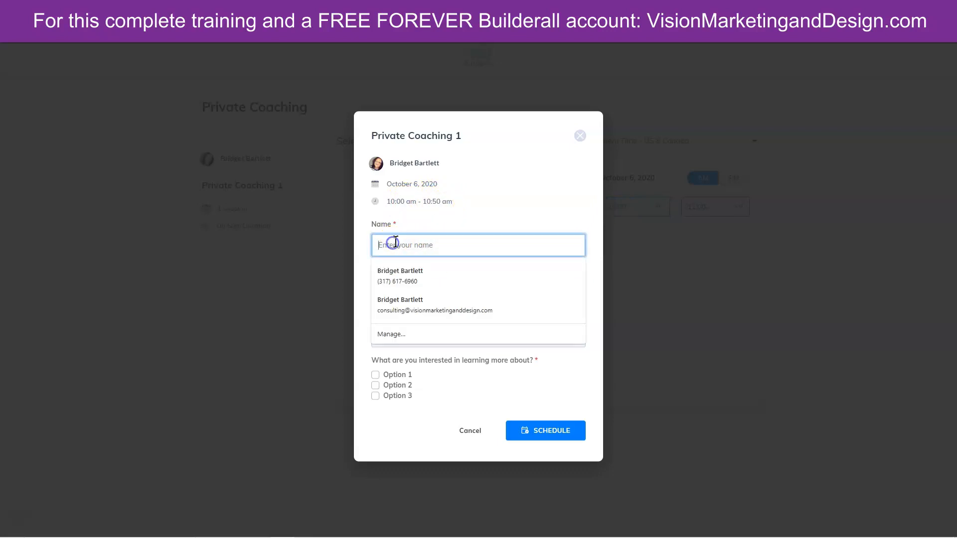
click(408, 277)
click(415, 290)
click(407, 319)
click(375, 375)
click(377, 386)
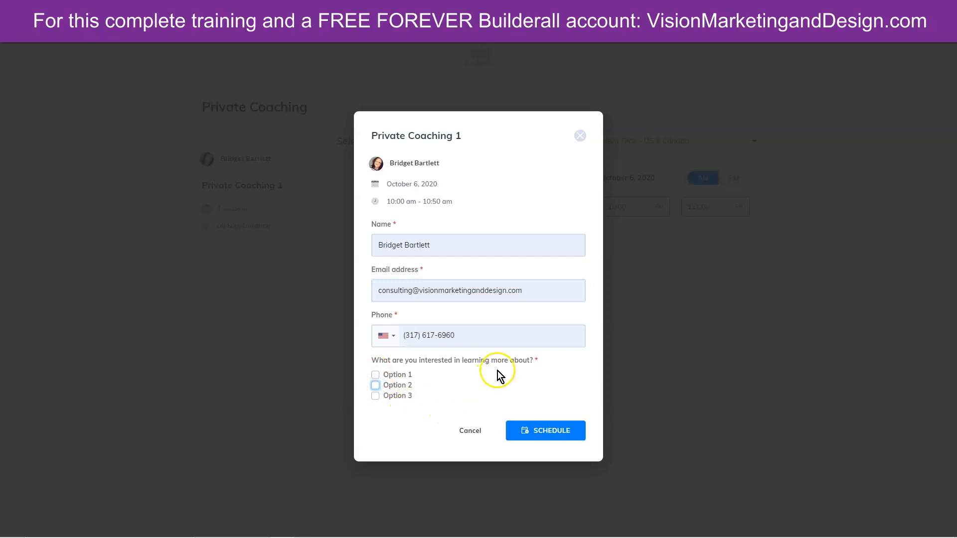
click(375, 376)
click(537, 430)
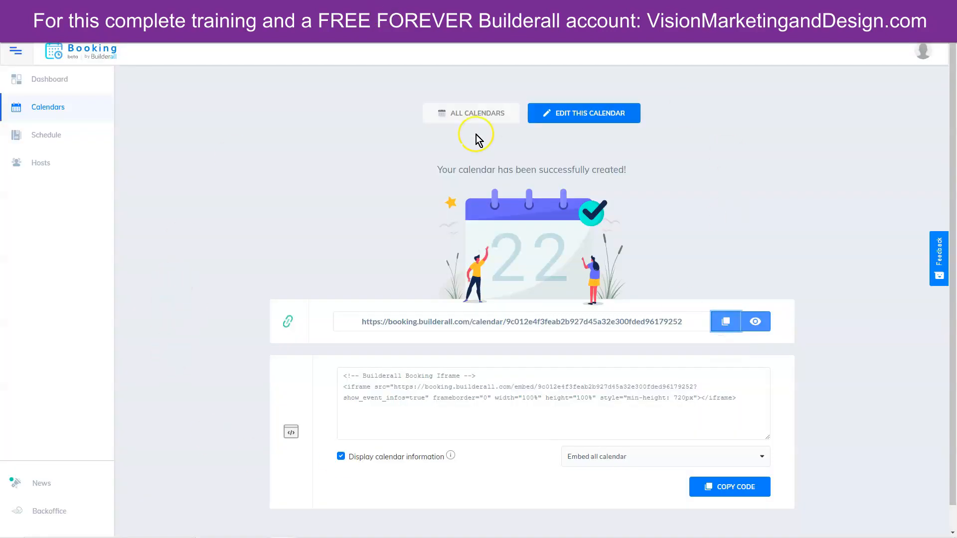
- Create a new classroom-type calendar titled 'Group Coaching'
click(53, 81)
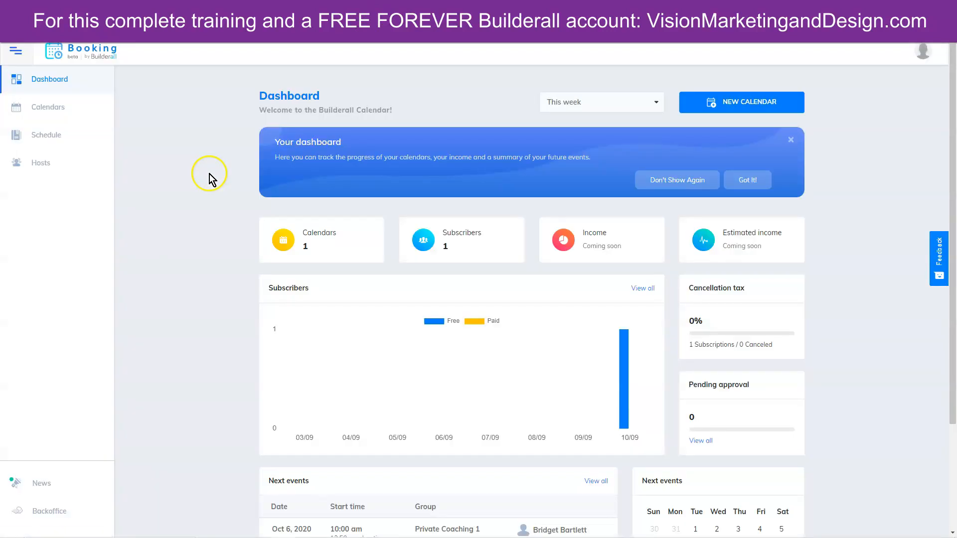
click(738, 101)
scroll(849, 234, down, 1)
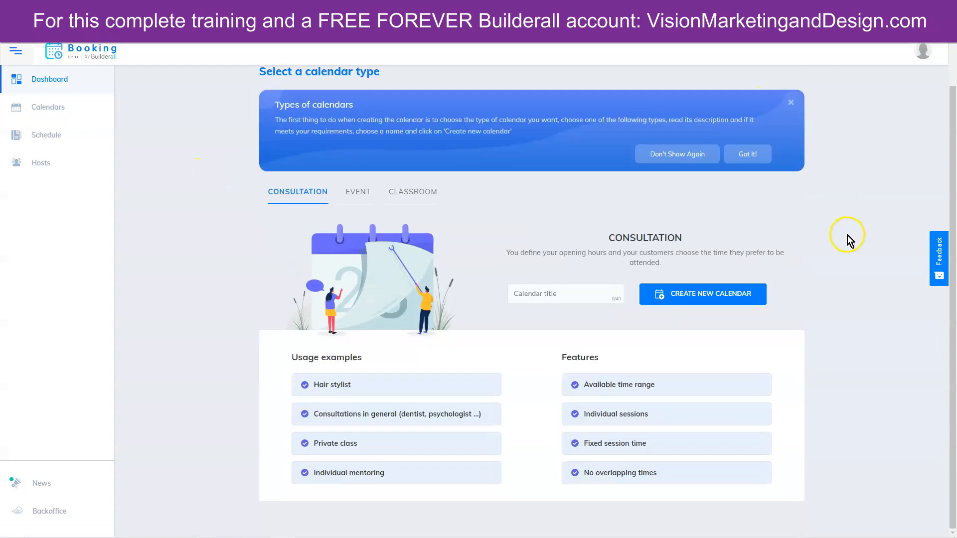
click(408, 194)
click(573, 294)
click(560, 316)
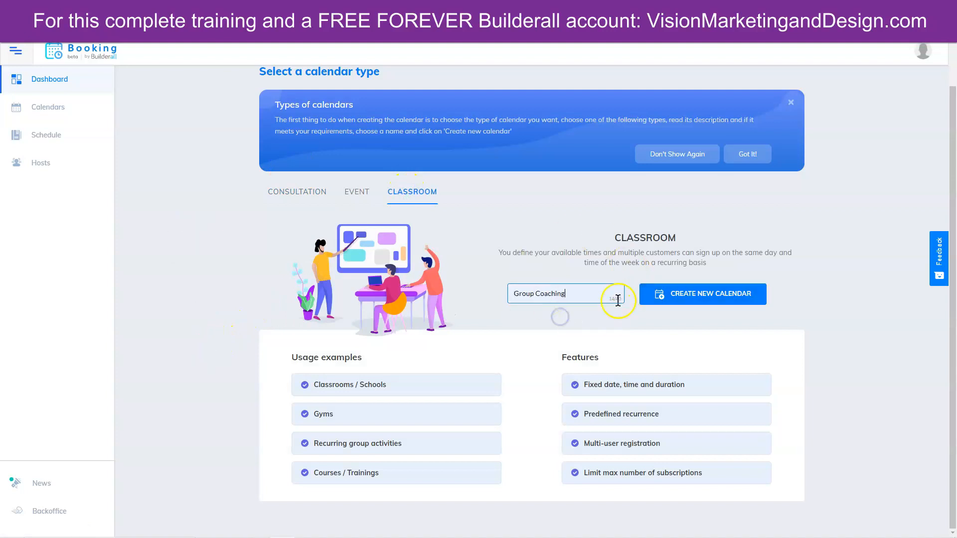
click(693, 299)
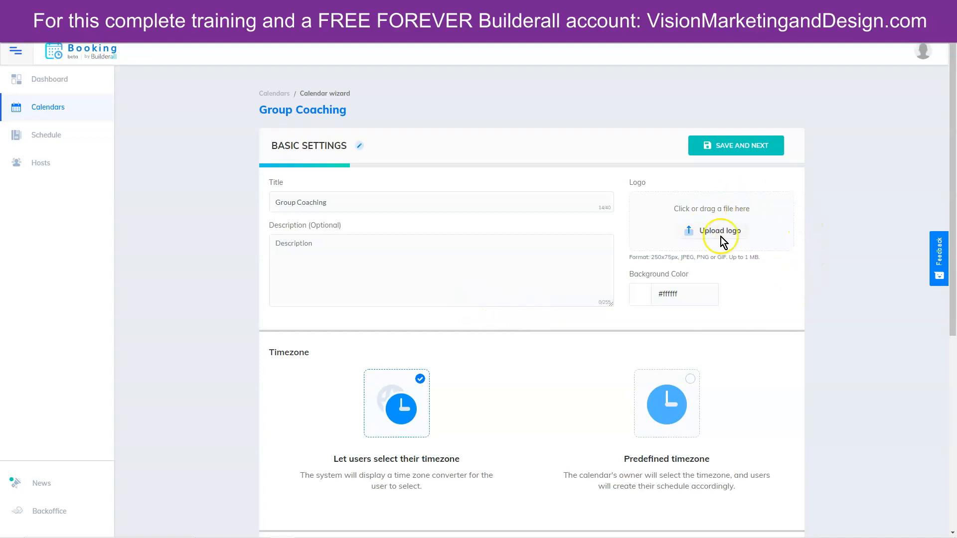
- Set the action after subscription to Redirect to URL
scroll(823, 299, down, 3)
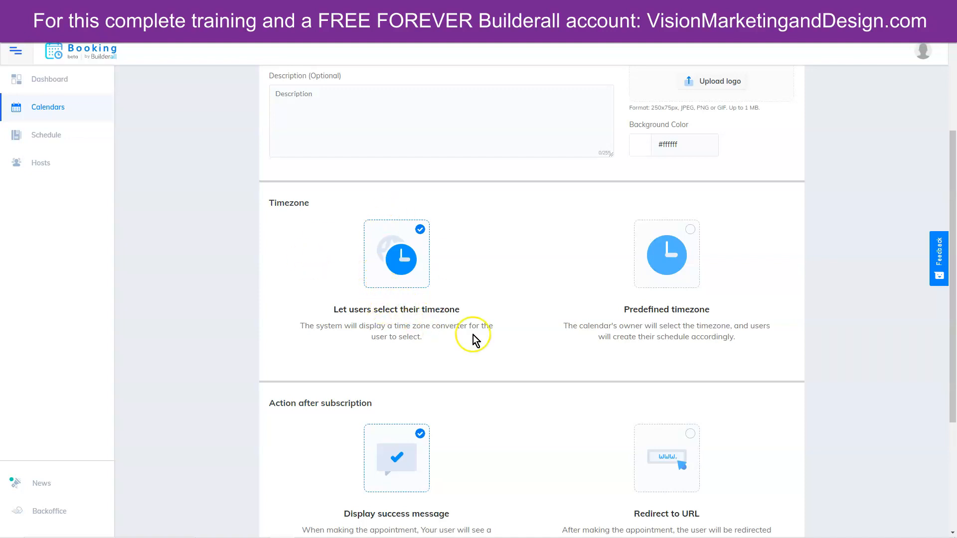
scroll(537, 361, down, 4)
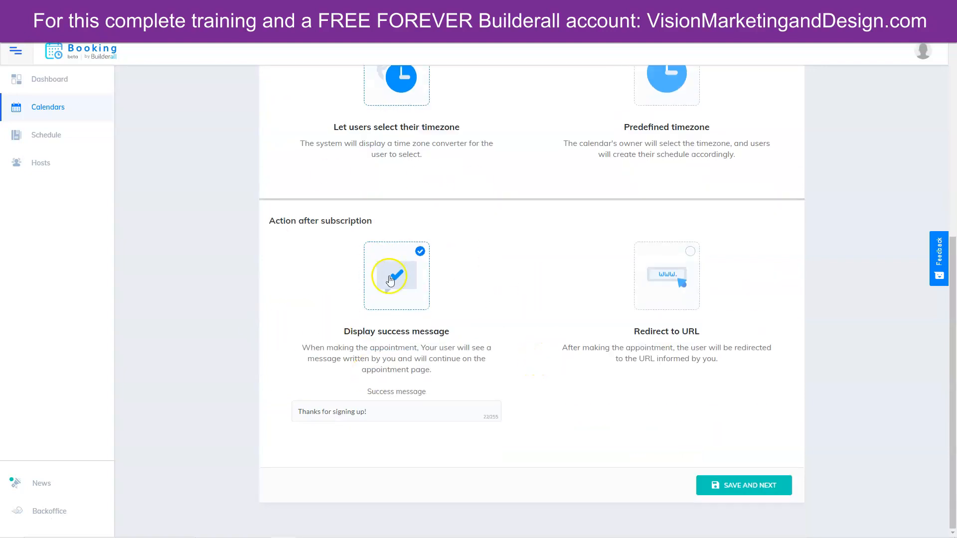
click(671, 273)
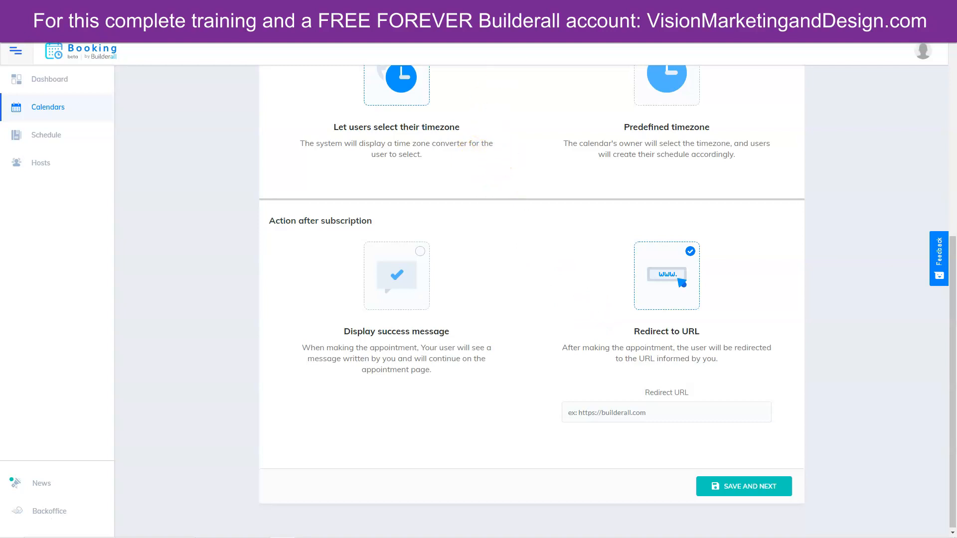
click(508, 7)
- Copy the thank-you/member access page's address and paste it as the redirect URL
click(471, 28)
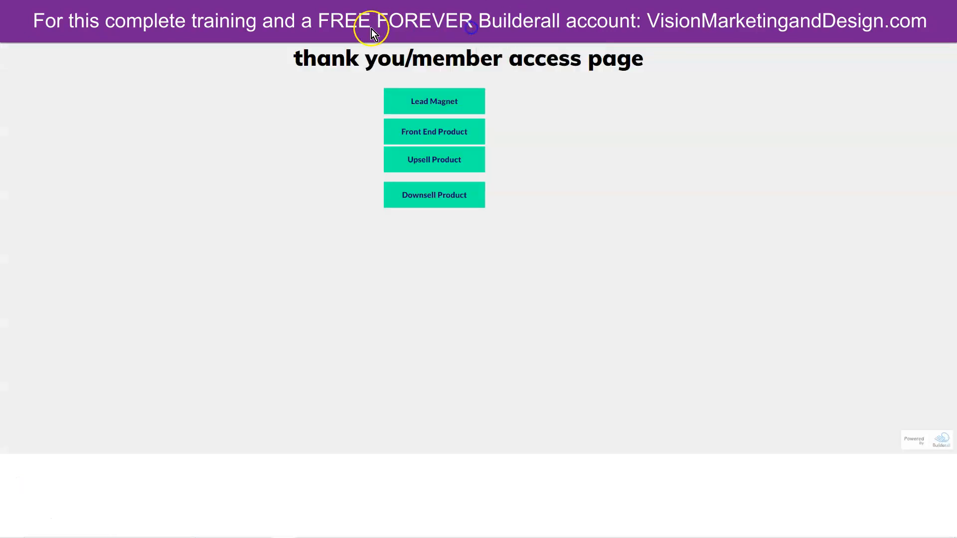
right_click(359, 28)
click(370, 81)
click(428, 7)
right_click(614, 412)
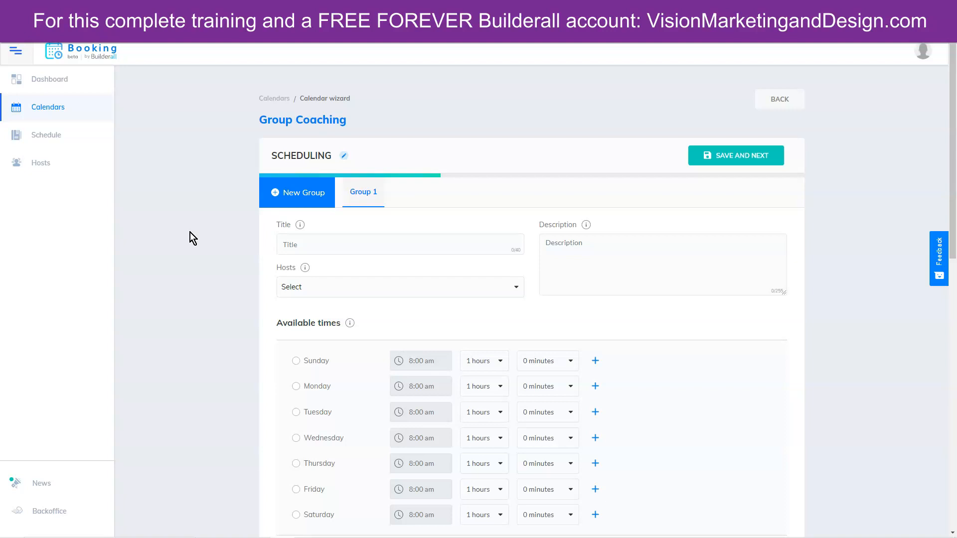
- Title the group 'Group Coaching 1' and assign a host
click(296, 252)
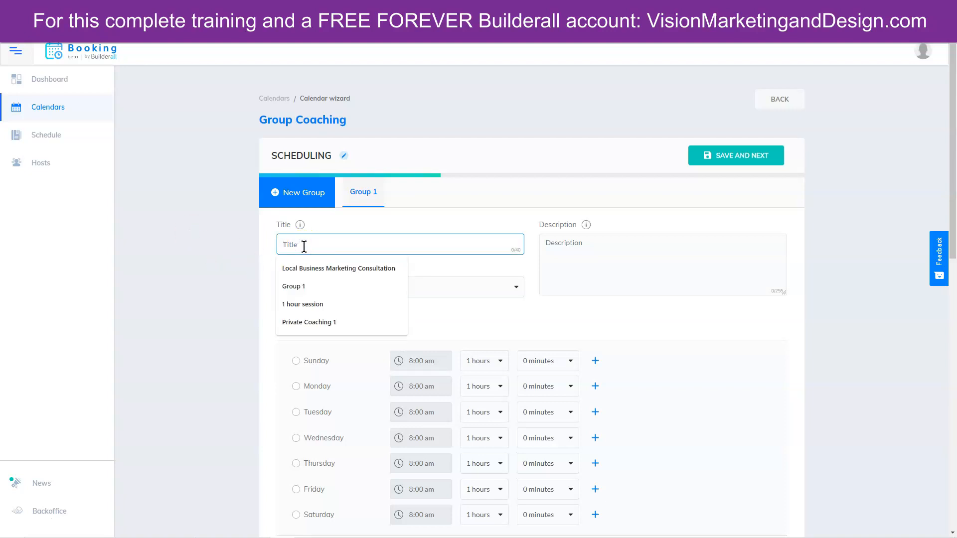
text(Group)
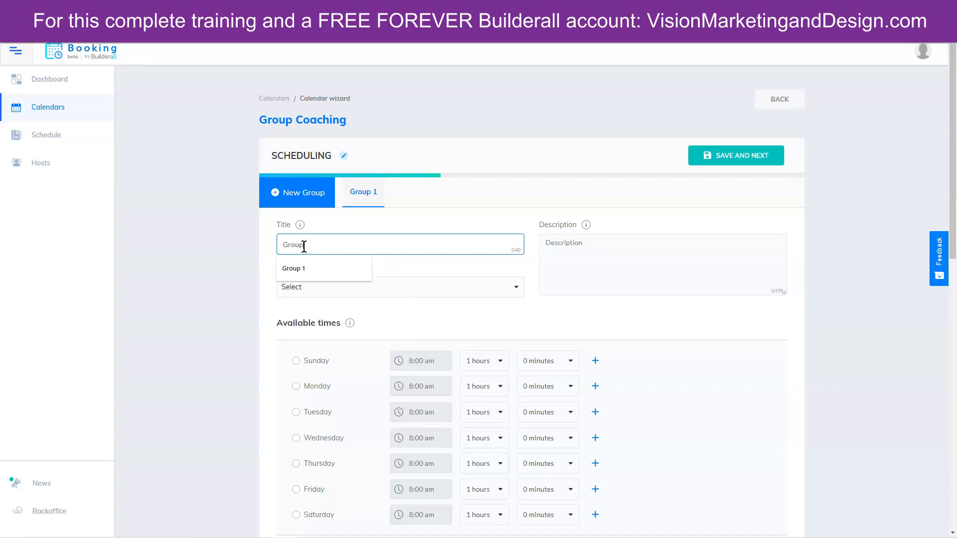
text( Coaching 1)
click(372, 287)
click(308, 348)
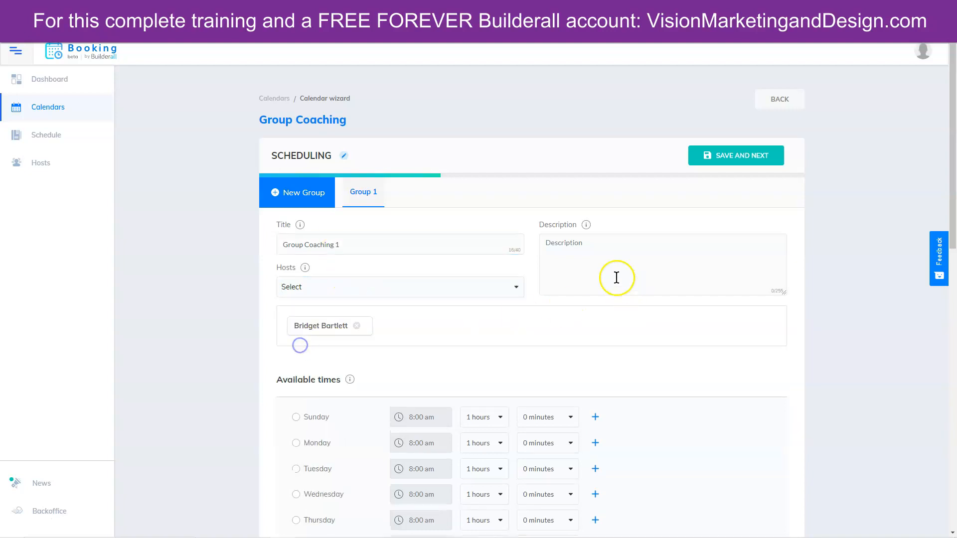
- Make Thursday available starting at 5:00 pm with 2-hour sessions
scroll(843, 362, down, 3)
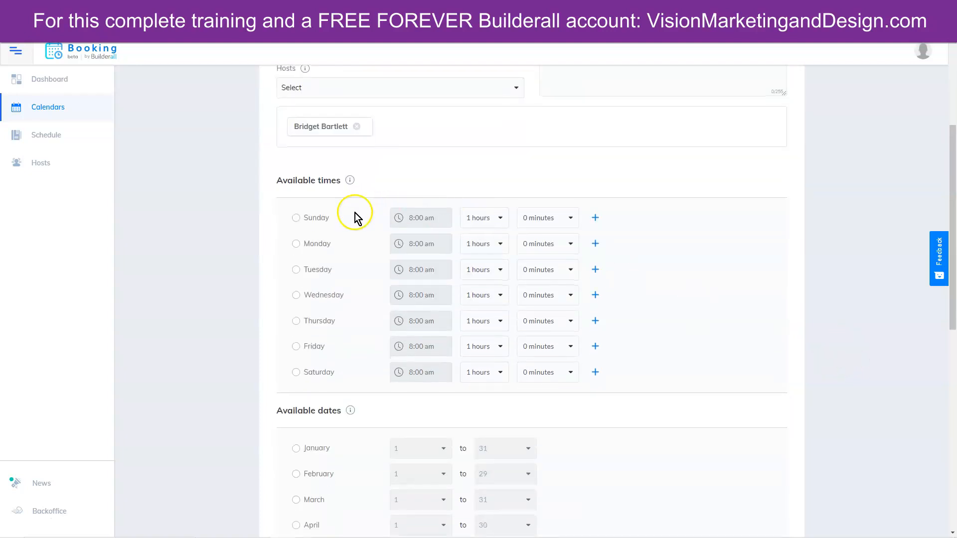
click(295, 321)
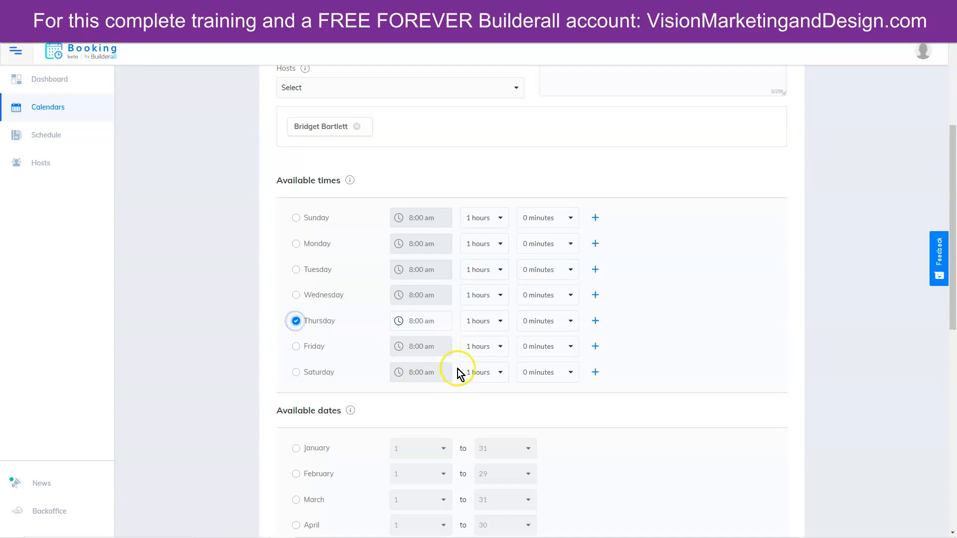
click(438, 323)
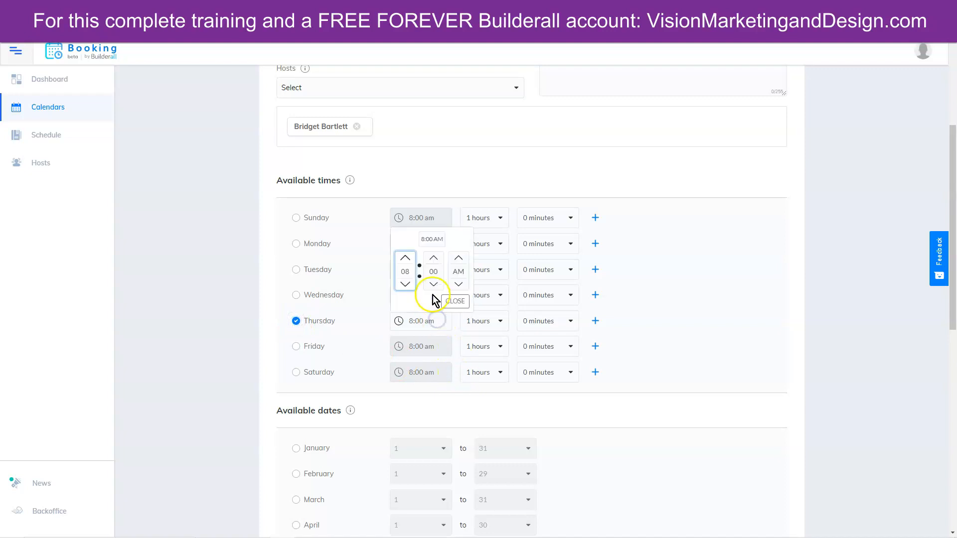
click(405, 259)
click(404, 258)
click(404, 259)
click(405, 258)
click(405, 259)
click(404, 258)
click(405, 259)
click(404, 258)
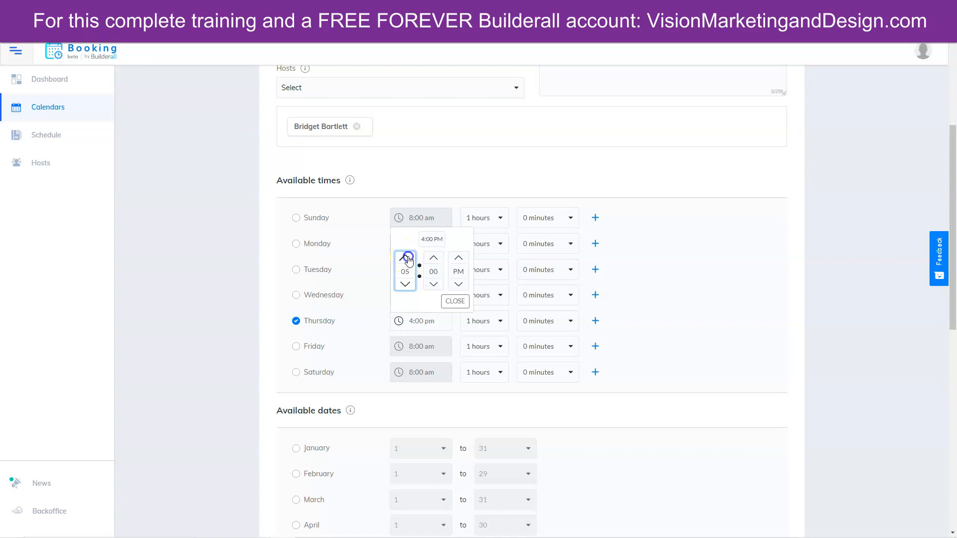
click(455, 301)
click(487, 321)
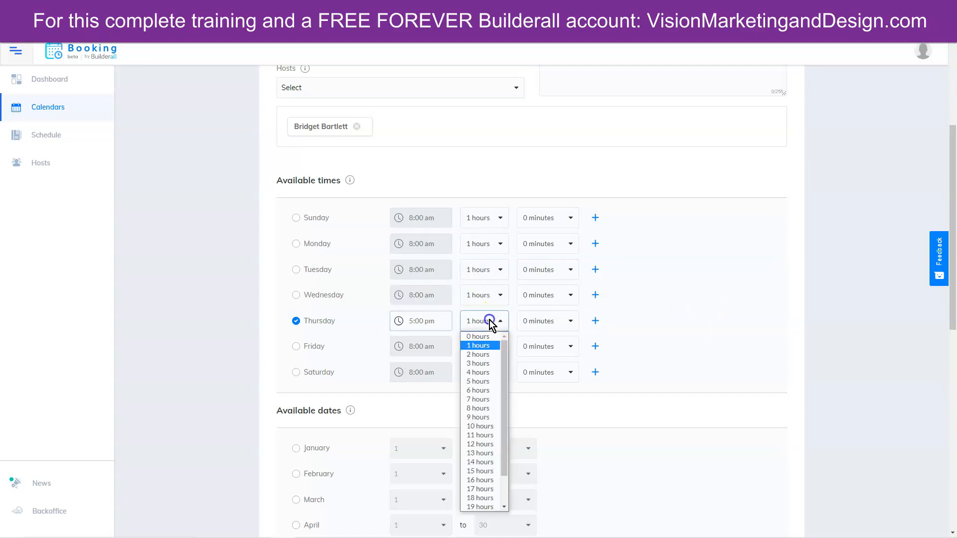
click(484, 354)
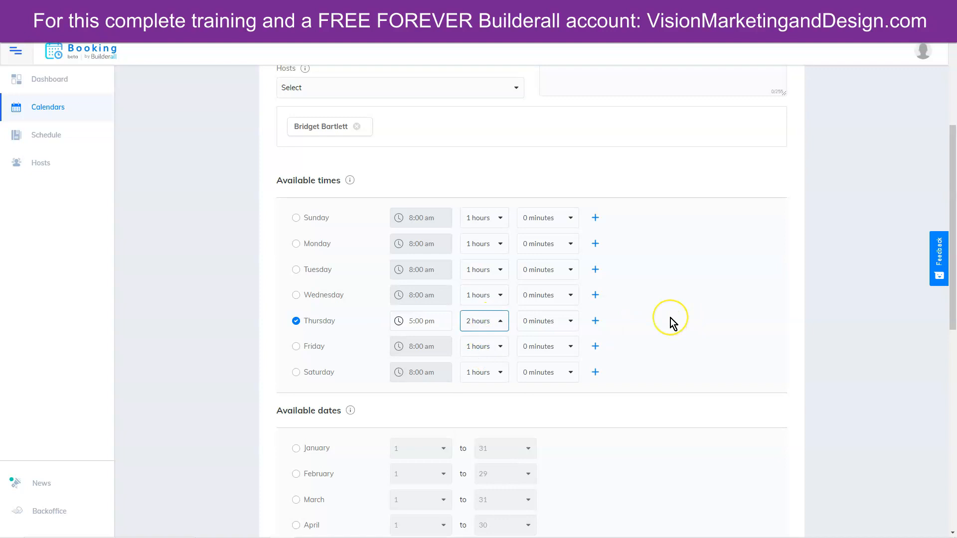
- Tick January through June as available months
scroll(671, 318, down, 4)
click(296, 250)
click(296, 275)
click(295, 300)
click(296, 326)
click(295, 352)
click(297, 378)
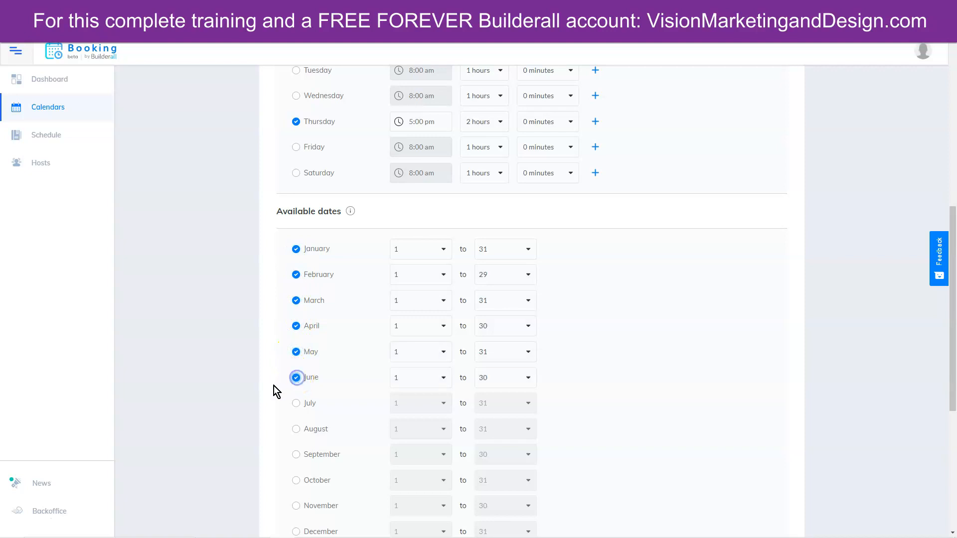
- Tick July through December as available months too
scroll(274, 386, down, 2)
click(296, 304)
click(296, 330)
click(297, 355)
click(296, 381)
click(297, 406)
click(296, 432)
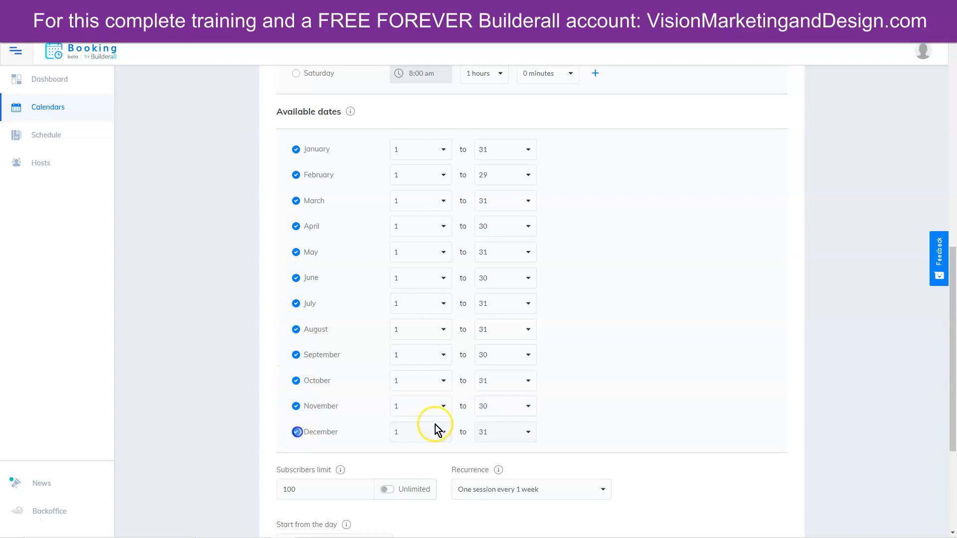
- Make the subscribers limit unlimited, keep recurrence at every 1 week, and reveal advanced configurations
scroll(777, 333, down, 4)
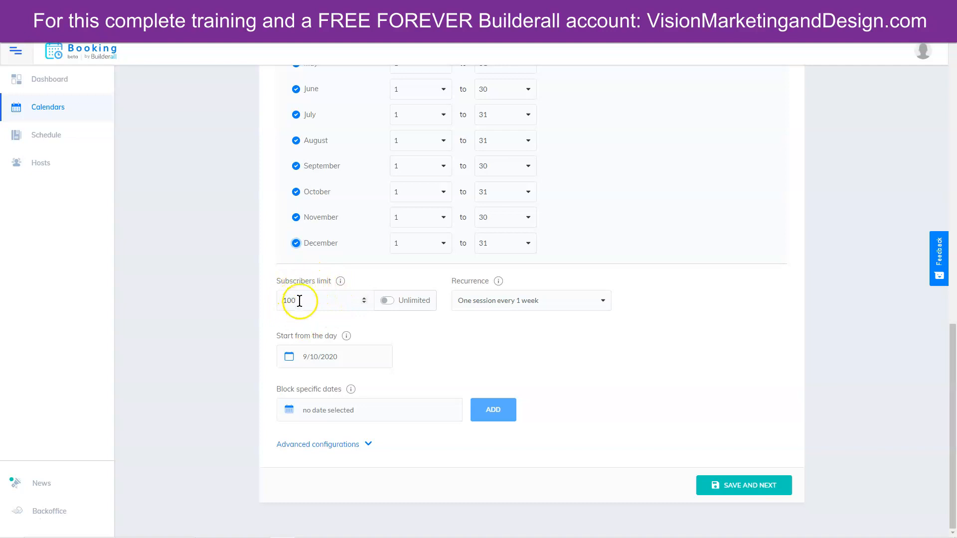
double_click(284, 297)
text(10)
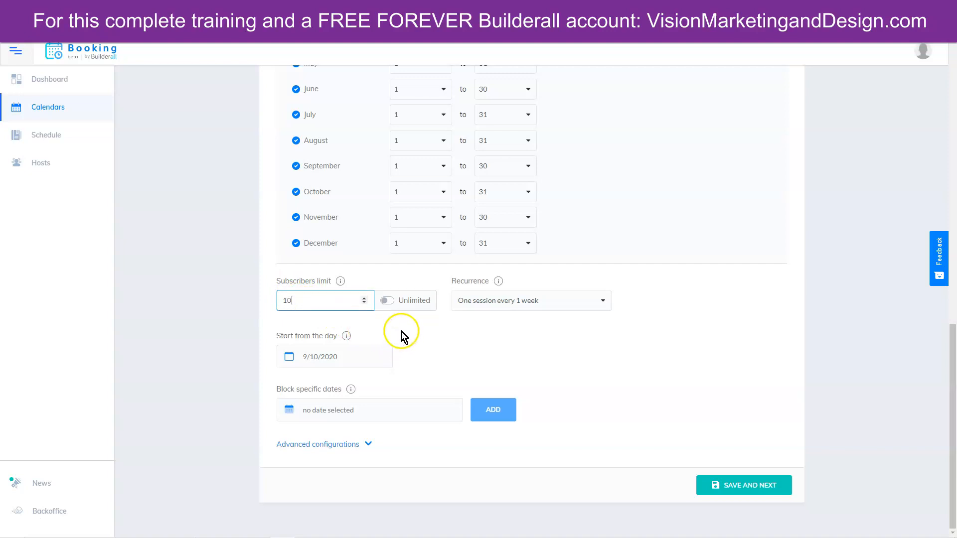
click(390, 303)
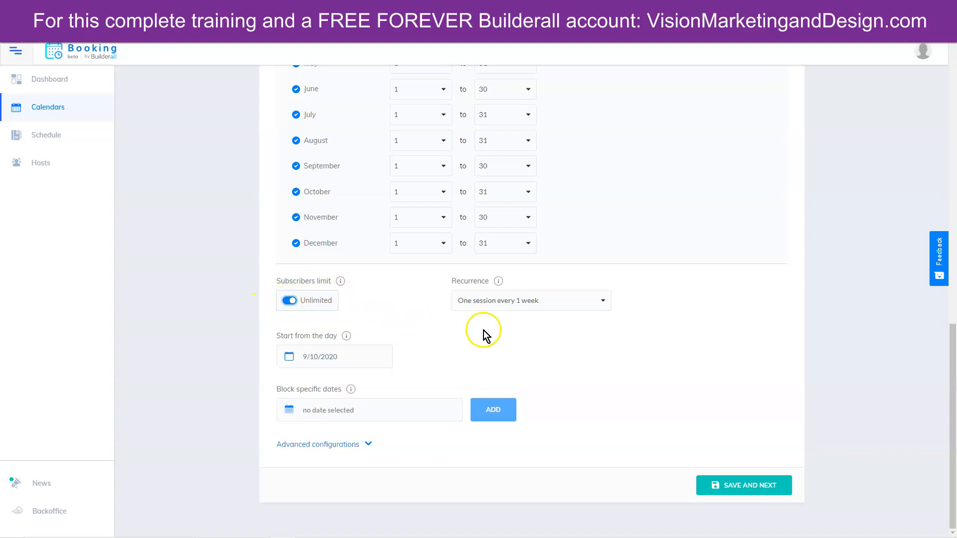
click(517, 300)
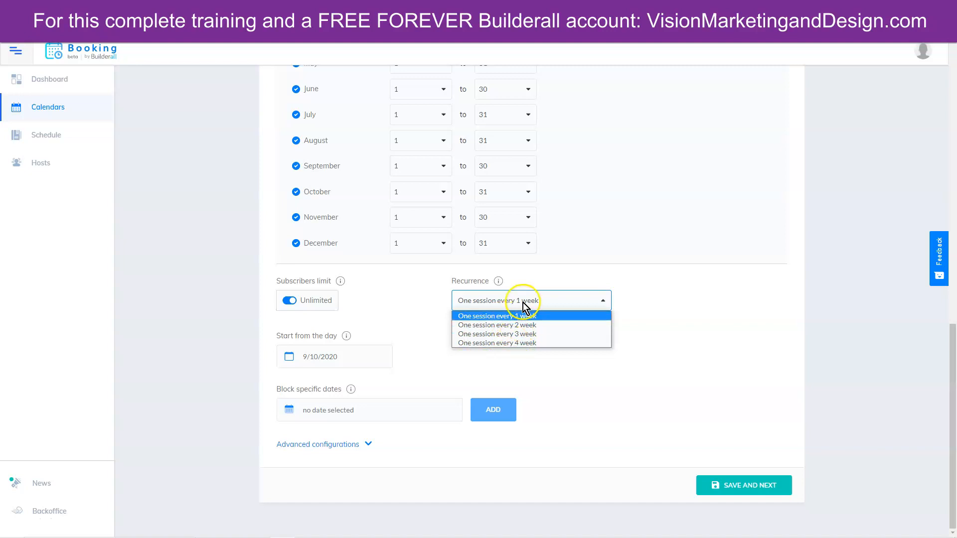
click(510, 316)
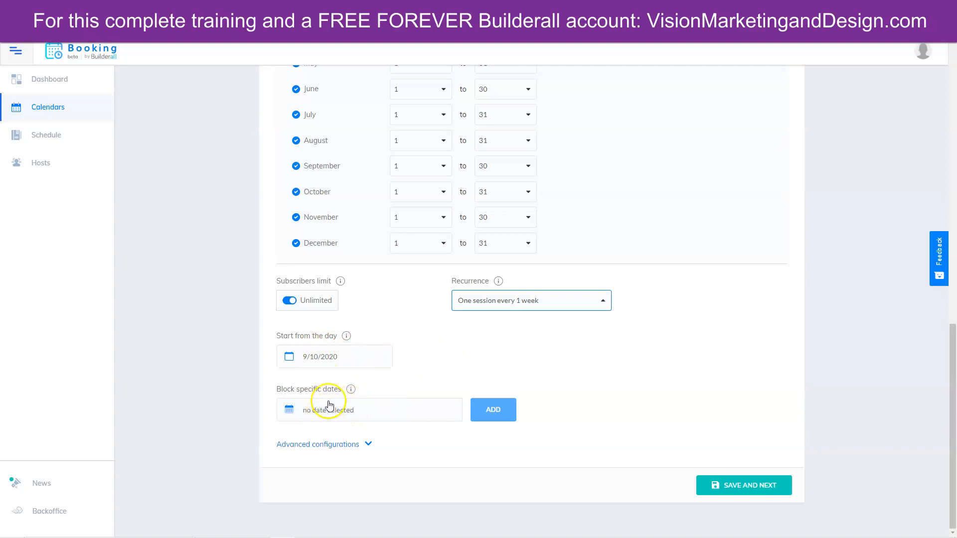
click(355, 450)
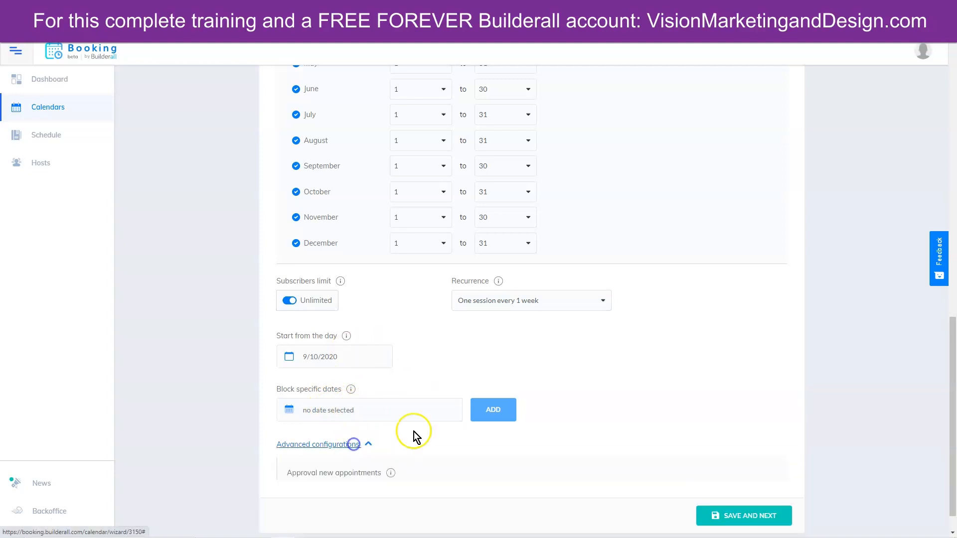
- Leave appointments on automatic approval and subscriber cancellations allowed
scroll(636, 354, down, 3)
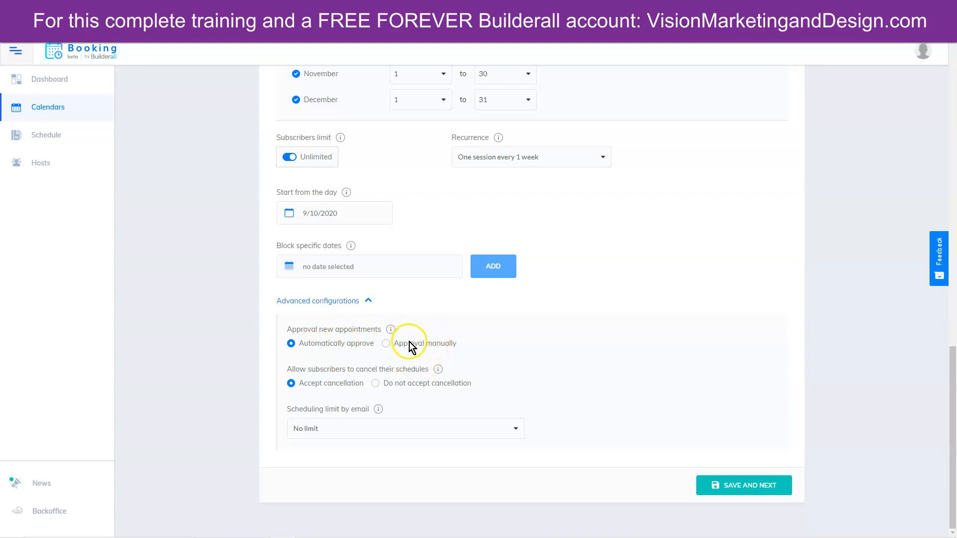
click(386, 343)
click(292, 344)
click(378, 383)
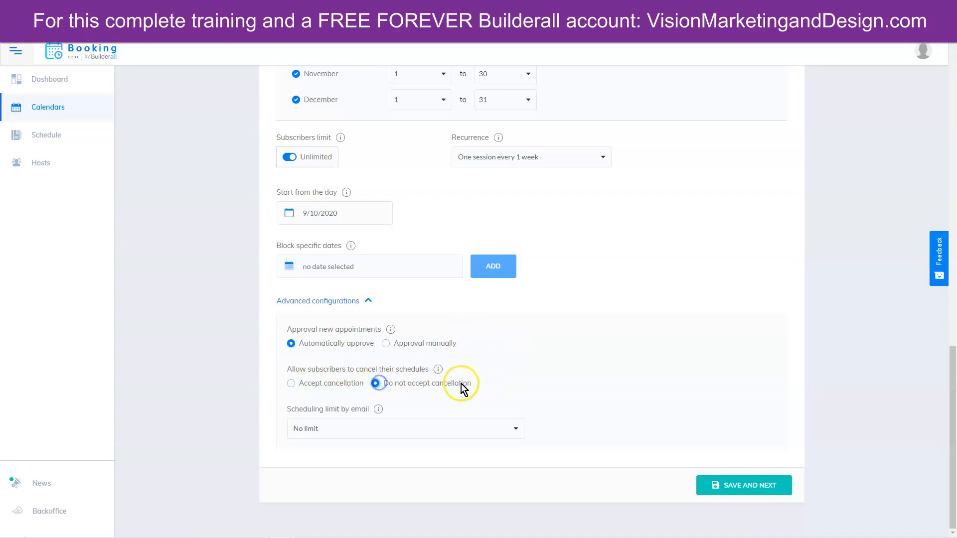
click(323, 384)
click(376, 383)
click(292, 383)
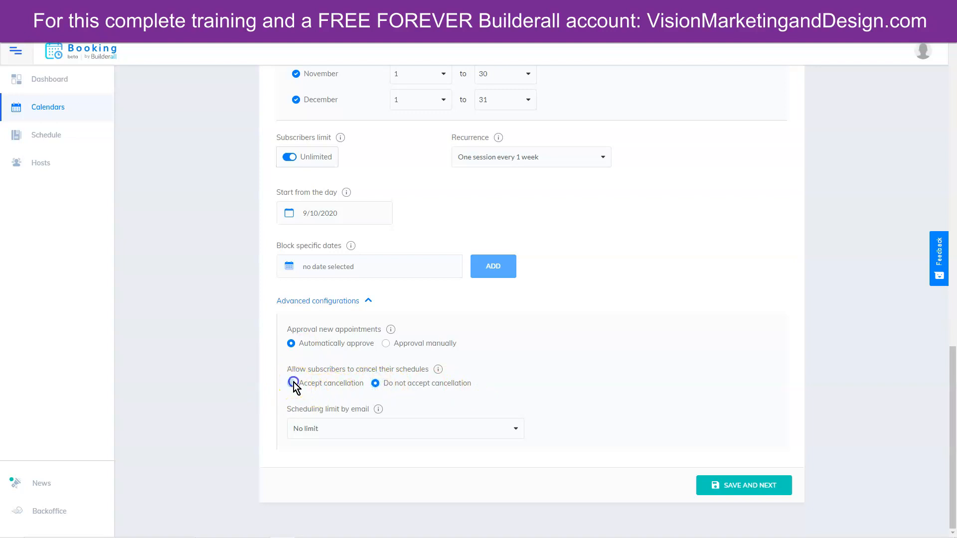
- Keep no per-email scheduling limit and save the scheduling step
click(336, 428)
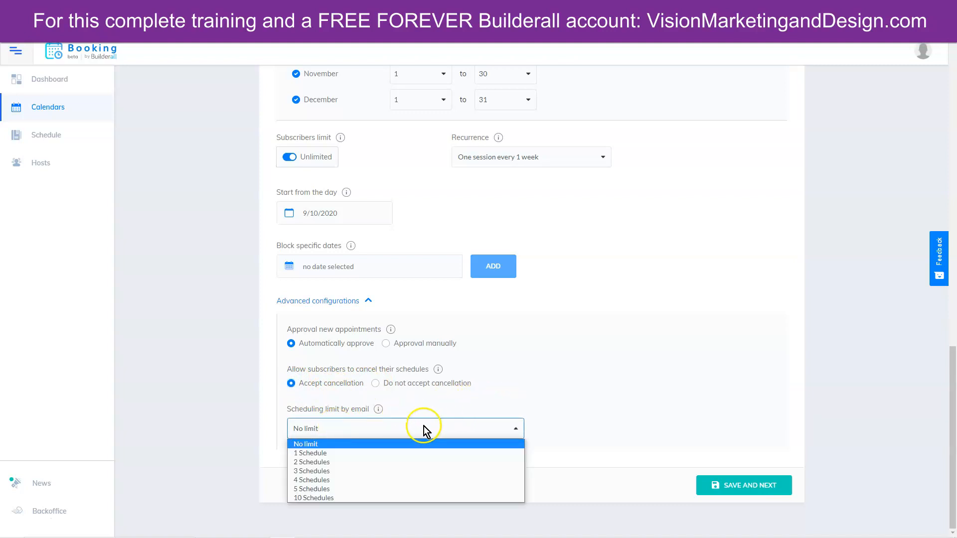
click(482, 391)
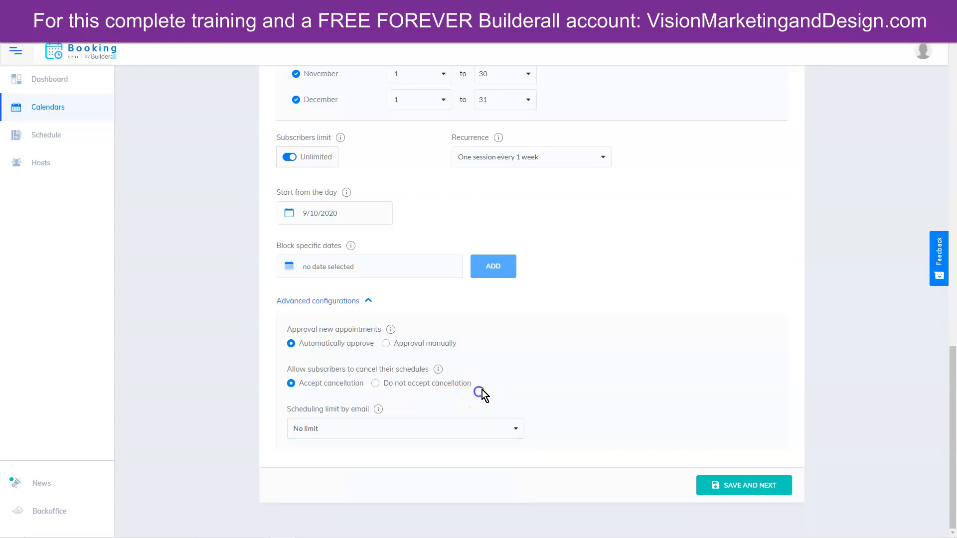
click(757, 486)
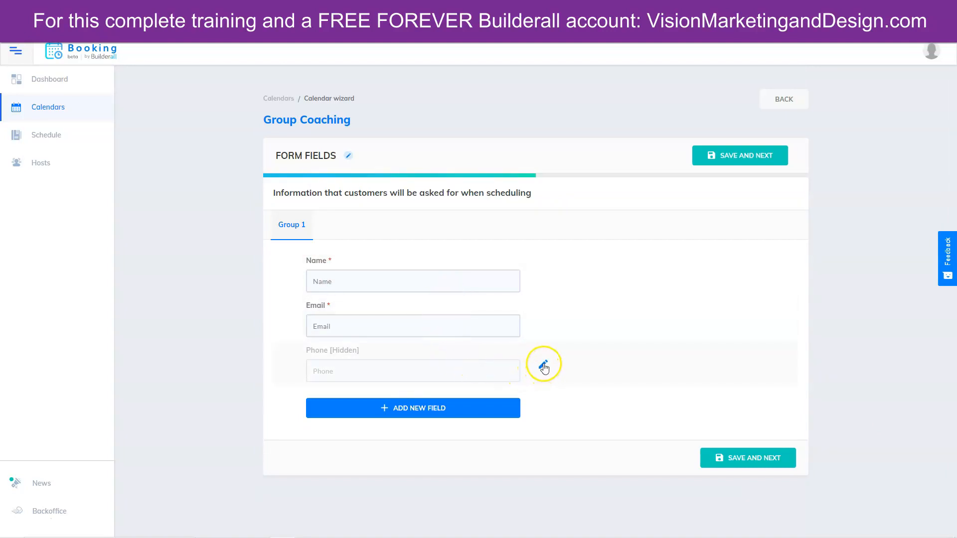
- Mark the Phone field as Required and save the form fields
click(544, 366)
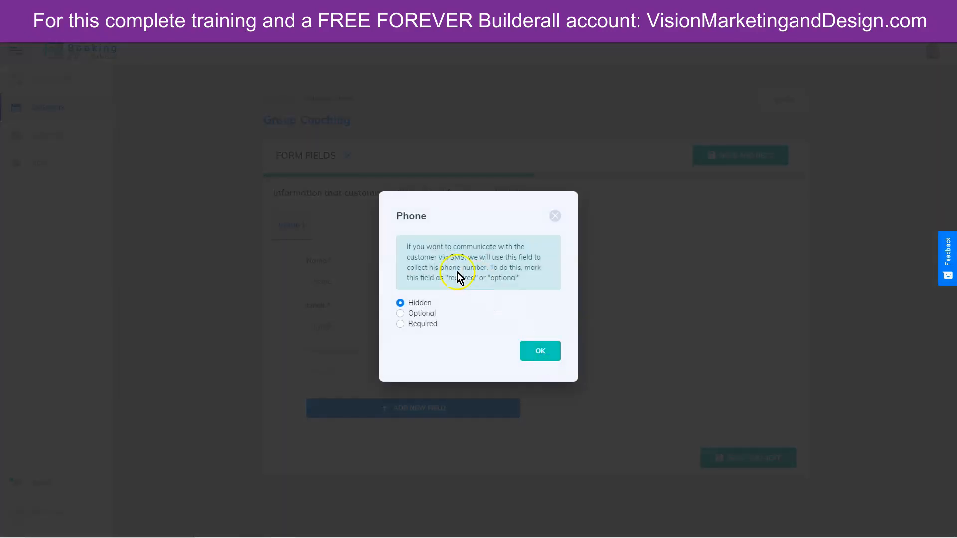
click(400, 324)
click(544, 355)
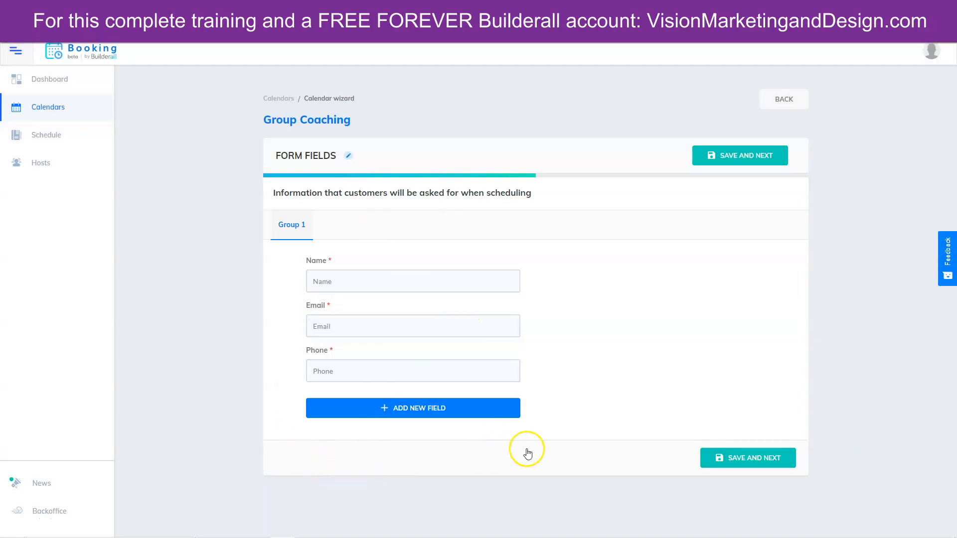
click(763, 457)
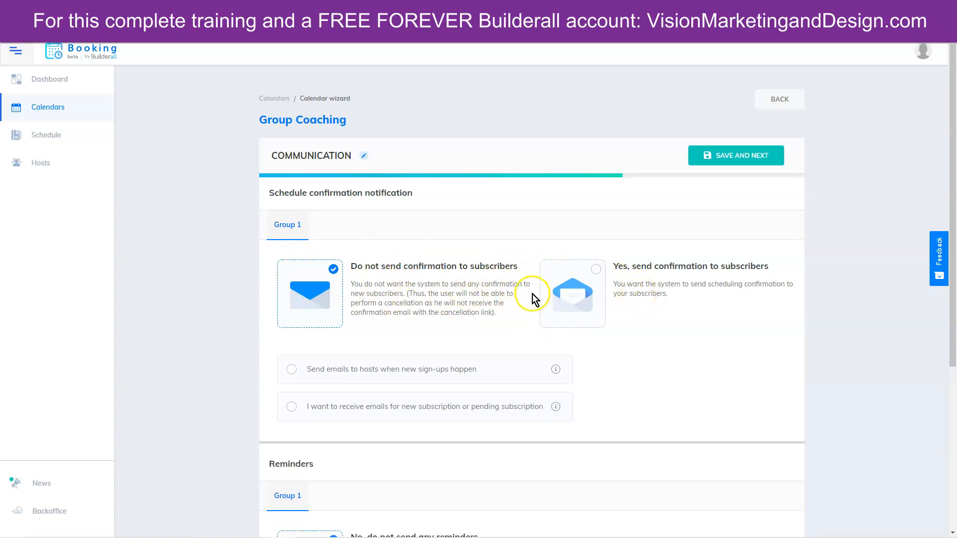
- Turn on booking confirmations to subscribers and review the confirmation notification message
click(583, 289)
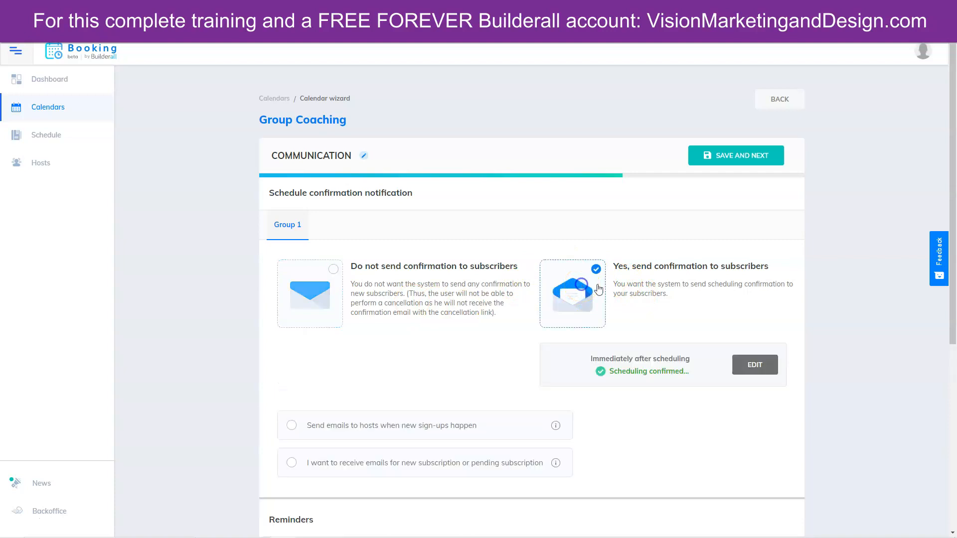
click(753, 364)
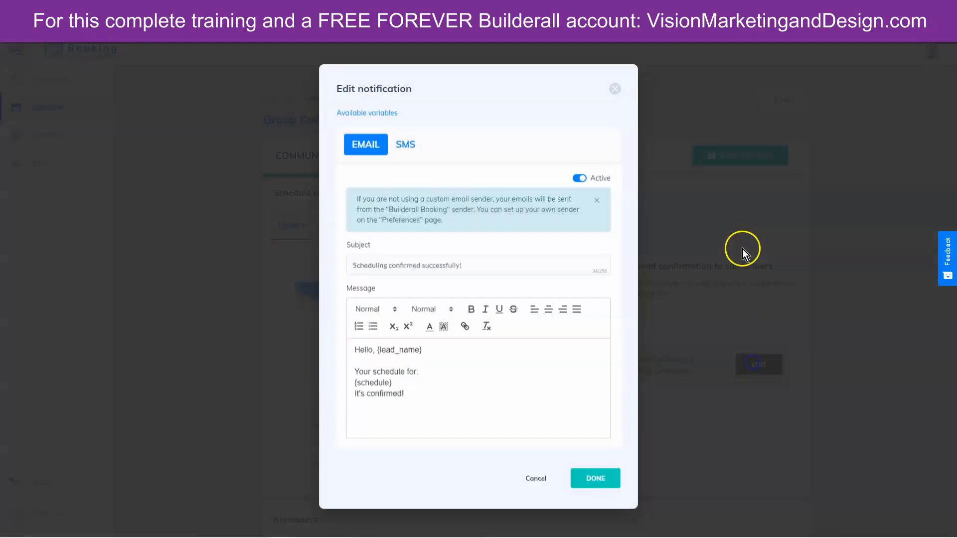
click(405, 144)
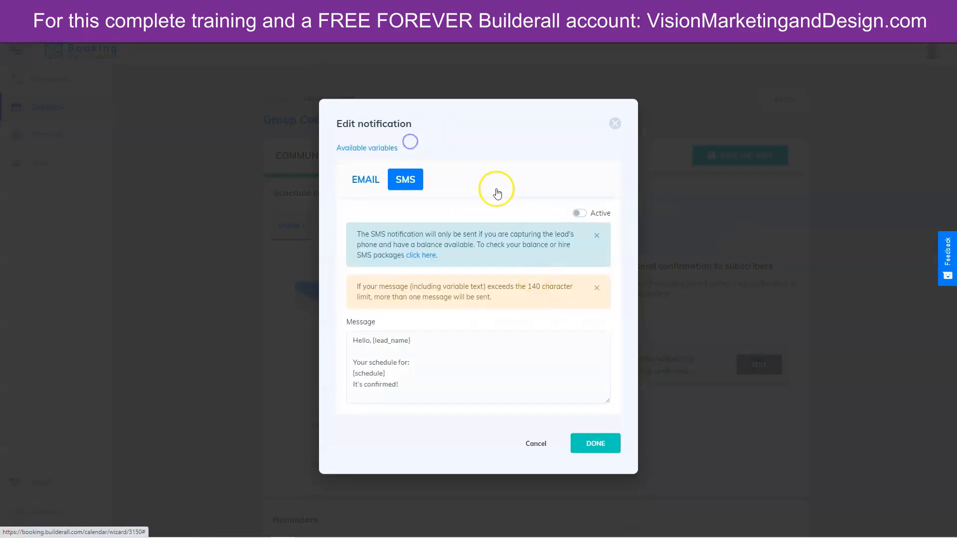
click(581, 451)
- Email hosts about new sign-ups and yourself about new or pending subscriptions
scroll(882, 345, down, 4)
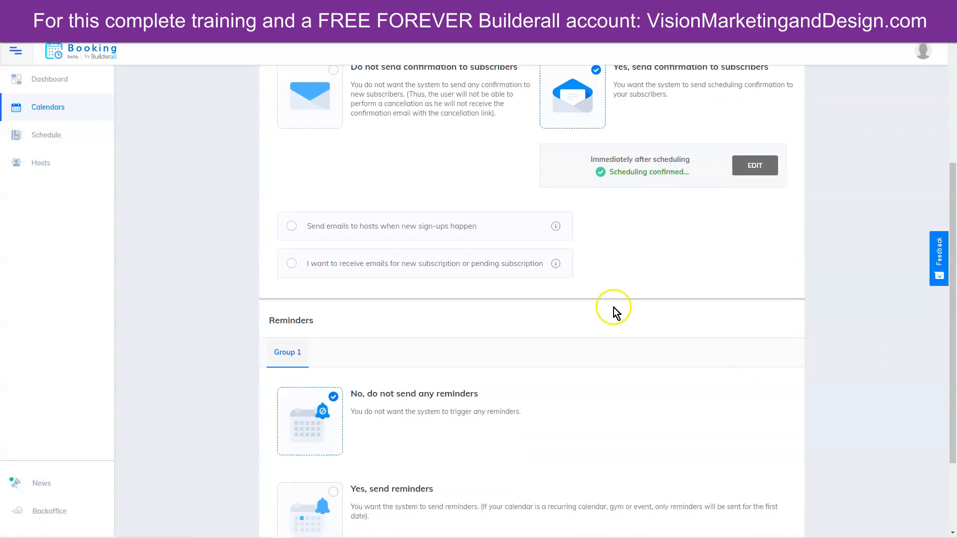
click(293, 229)
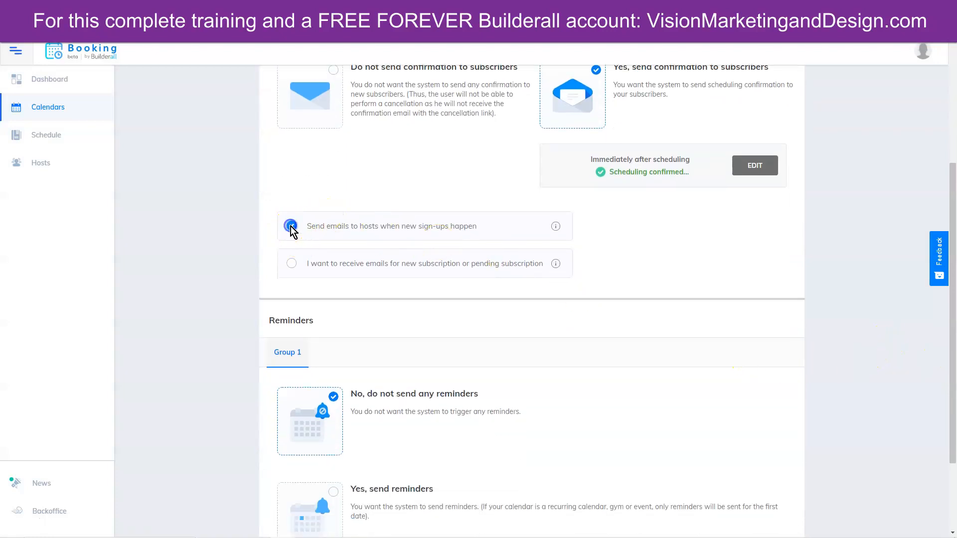
click(292, 264)
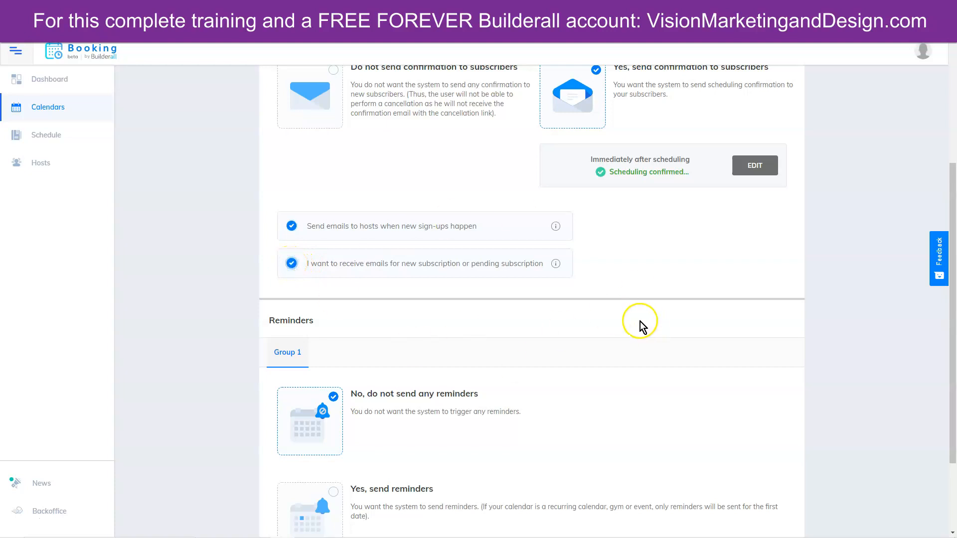
scroll(846, 352, down, 3)
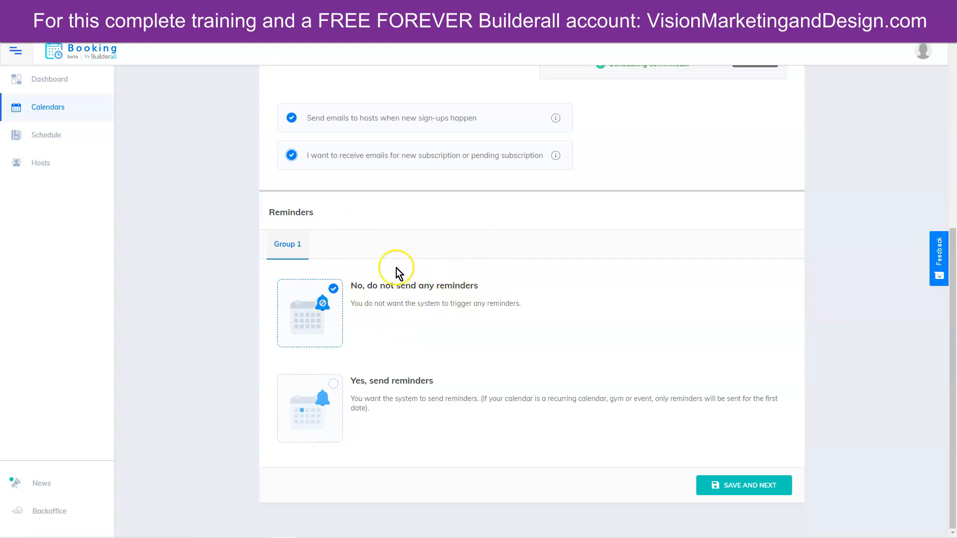
- Enable reminders, also to hosts, one hour before meetings, and save the communication step
click(315, 410)
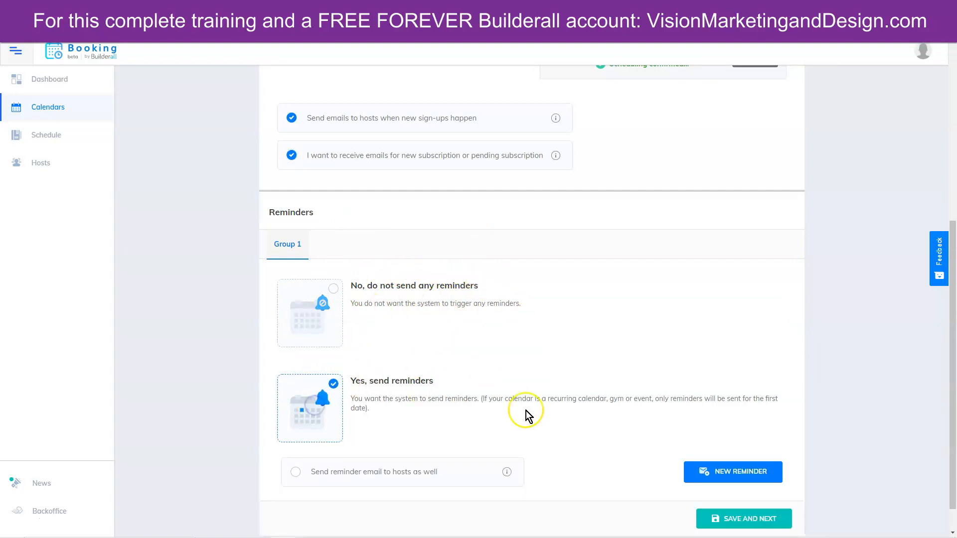
scroll(621, 400, down, 1)
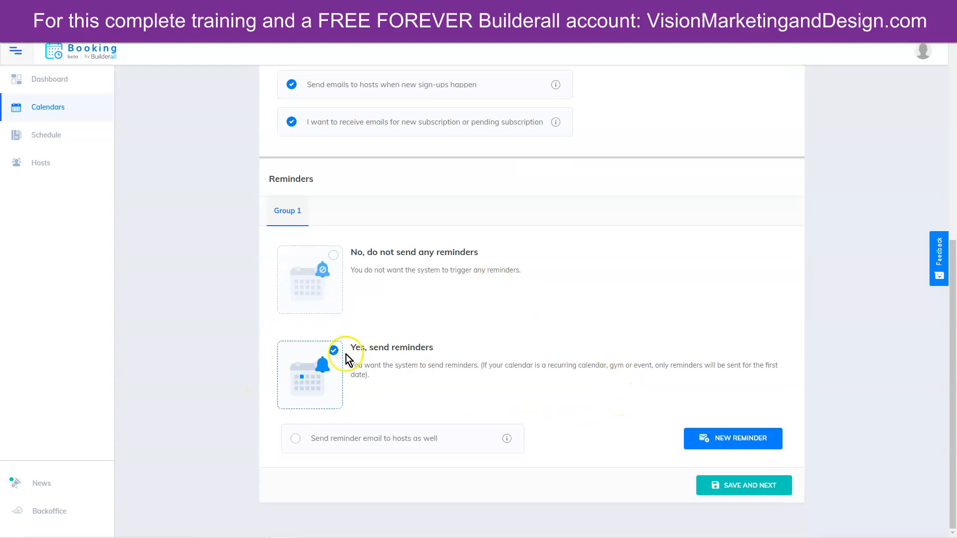
click(296, 439)
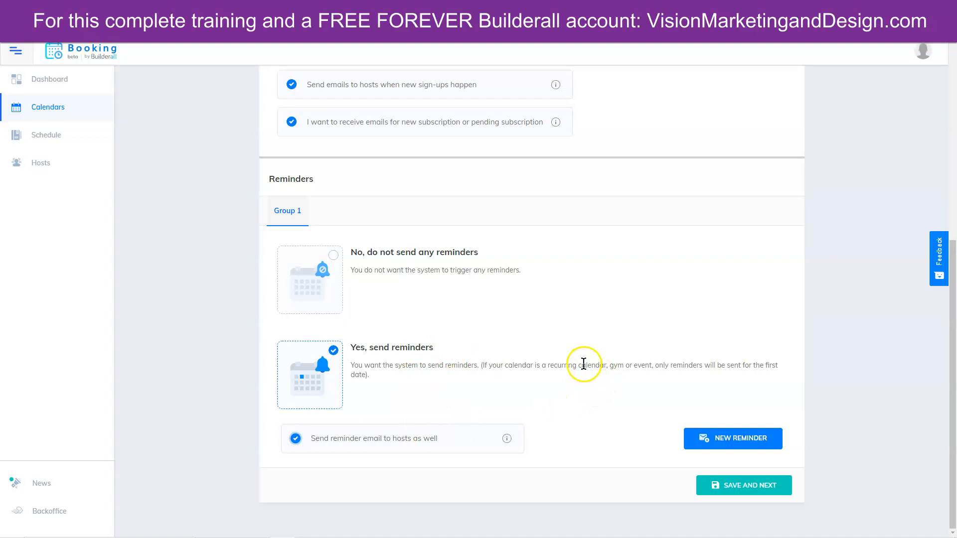
click(737, 442)
scroll(868, 413, down, 1)
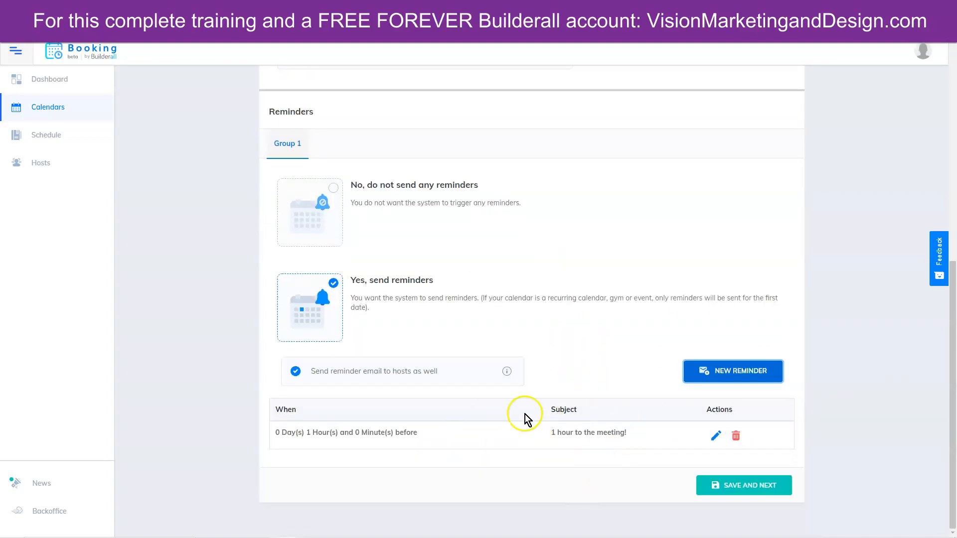
click(752, 486)
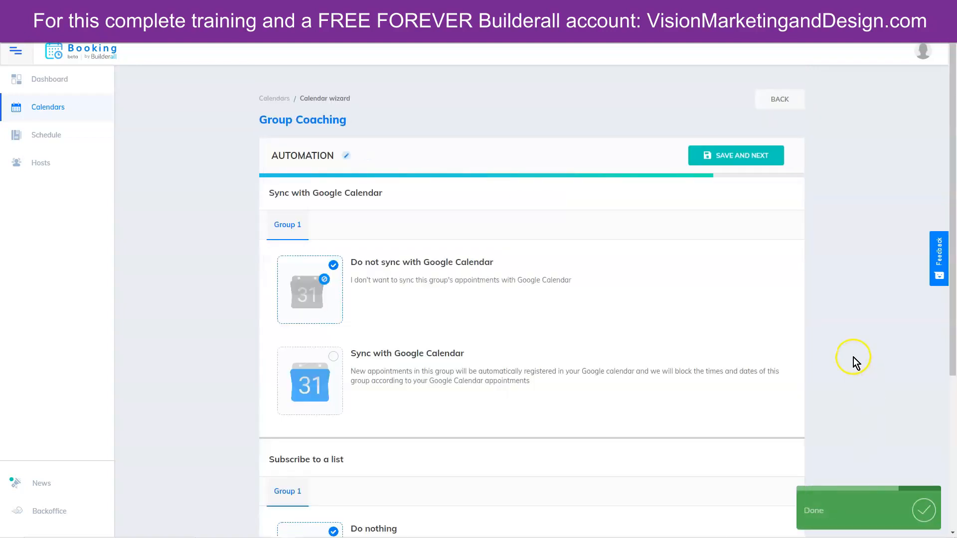
- Sync Group Coaching bookings with the business Google account's Meetings calendar
scroll(220, 222, down, 2)
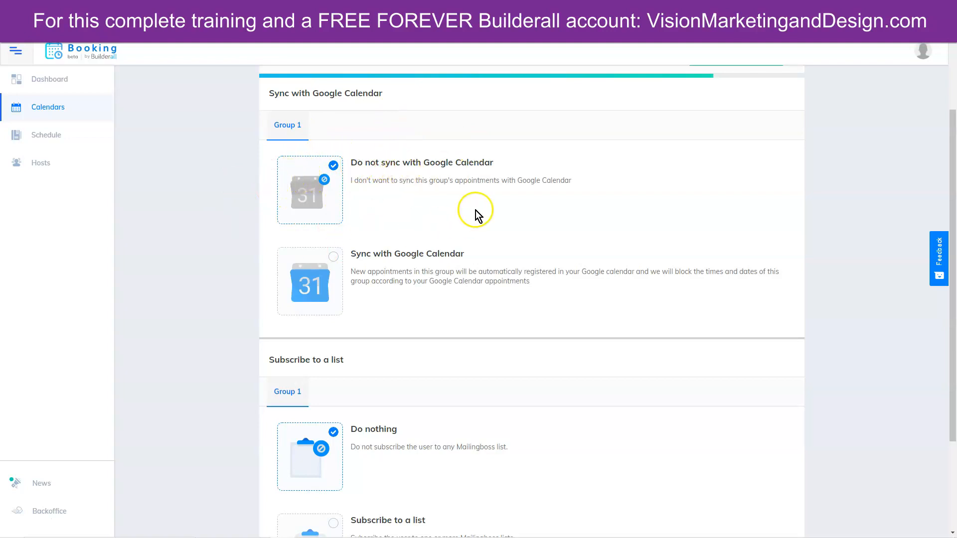
click(301, 278)
click(355, 391)
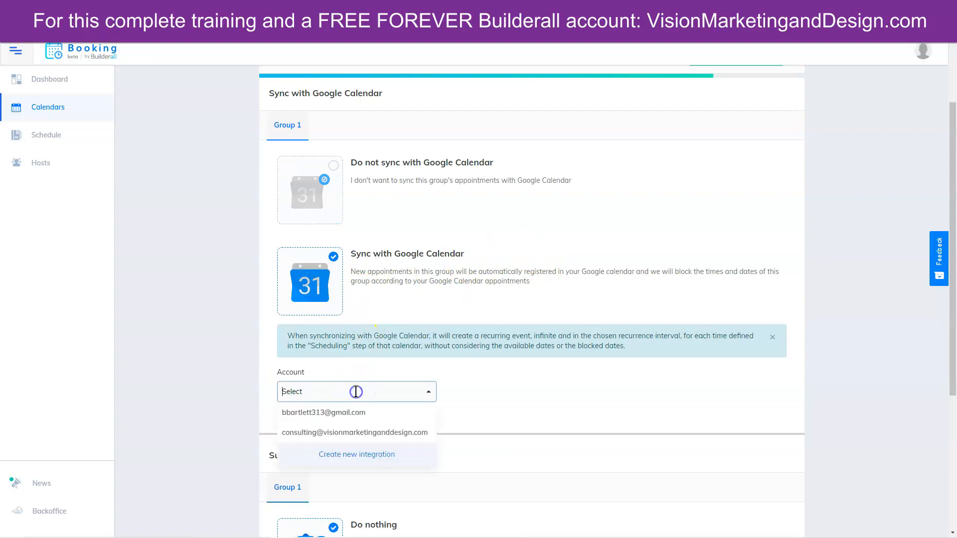
click(346, 434)
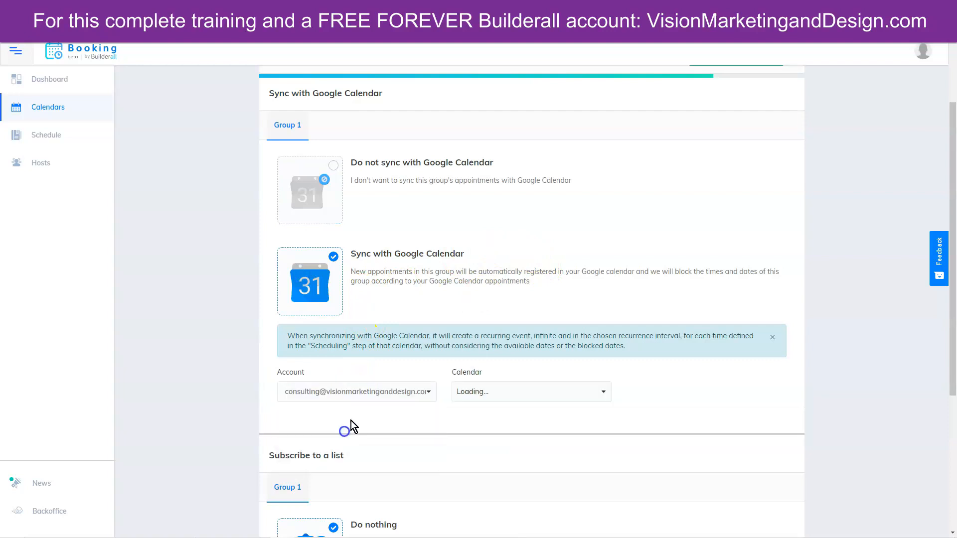
click(487, 391)
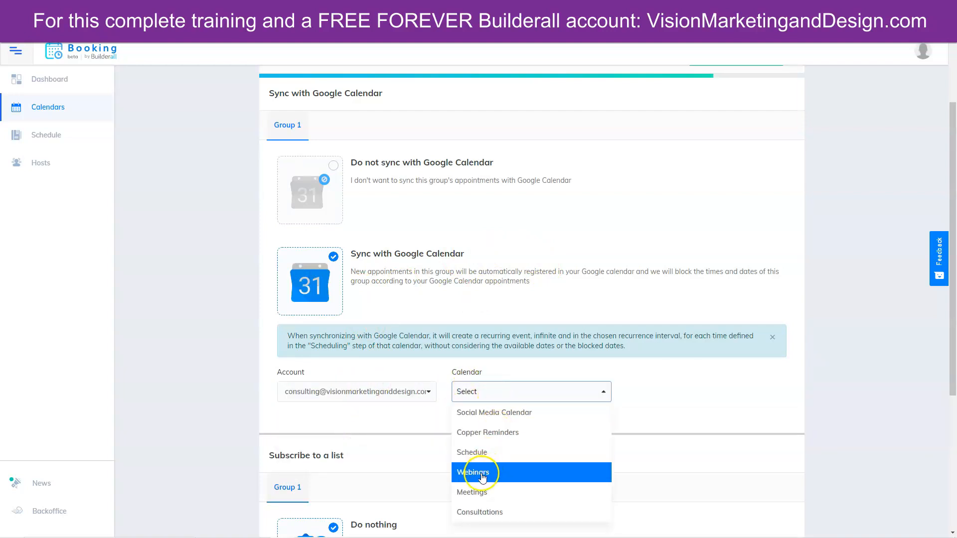
click(471, 492)
- Leave Subscribe to a list on 'Do nothing' and save to finish creating the calendar
scroll(797, 376, down, 5)
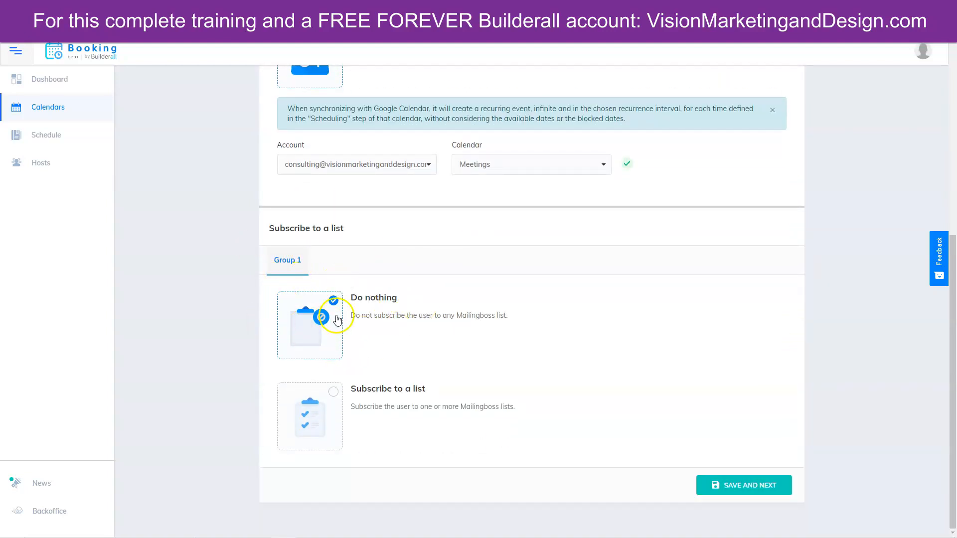
click(324, 413)
scroll(469, 399, down, 1)
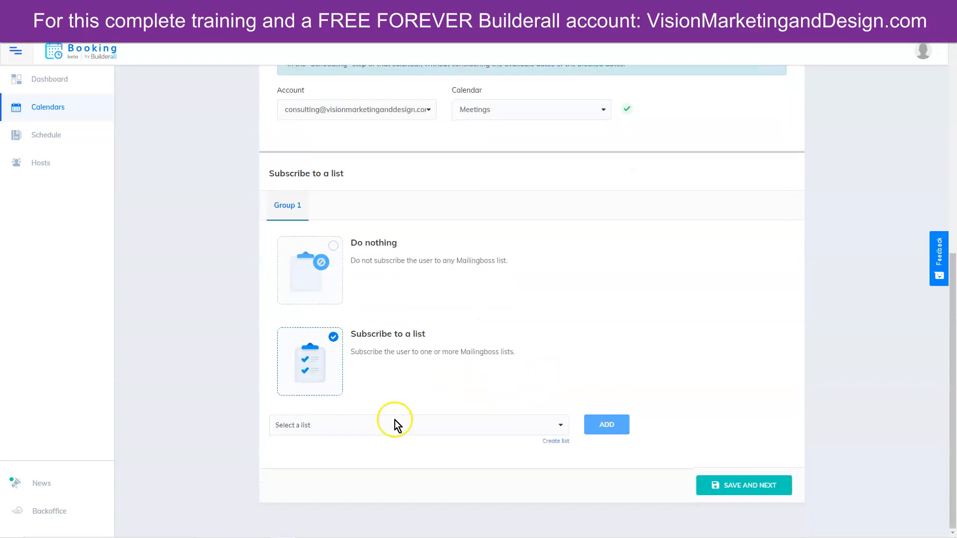
click(384, 425)
click(569, 313)
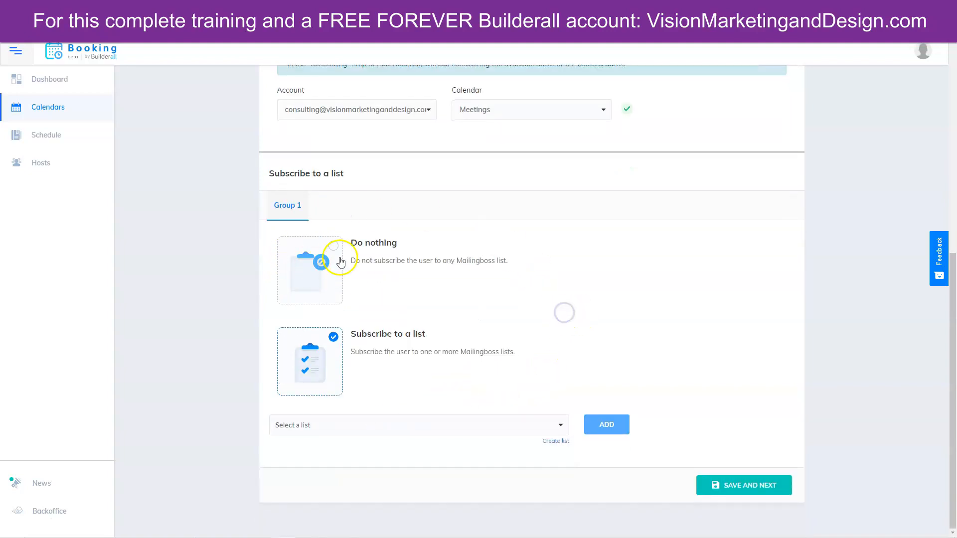
click(310, 254)
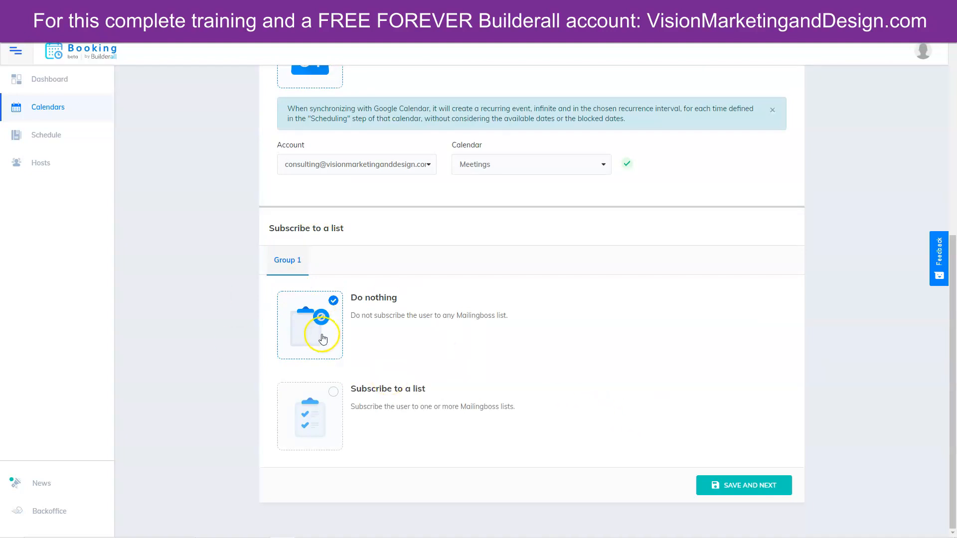
click(758, 487)
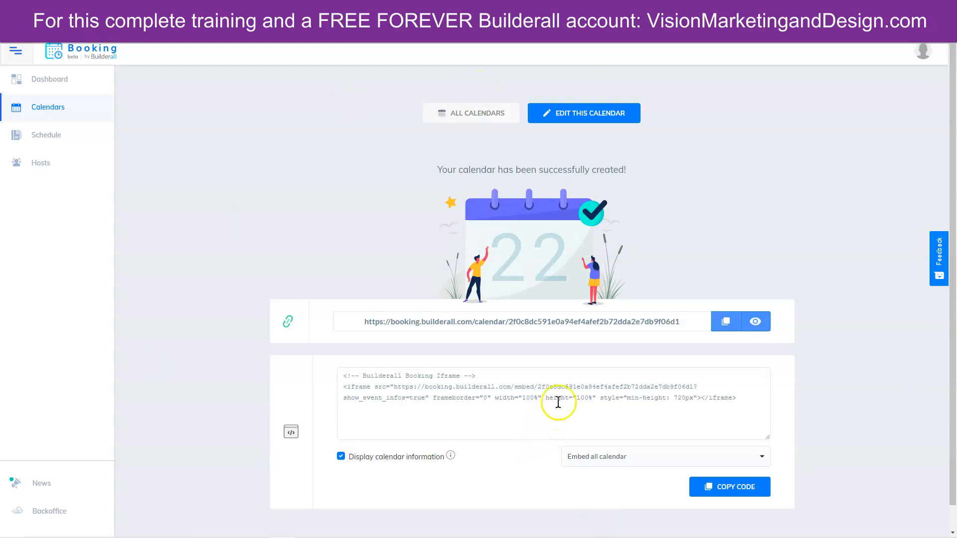
- Reopen the Group Coaching calendar for editing and expand its Scheduling section
click(607, 119)
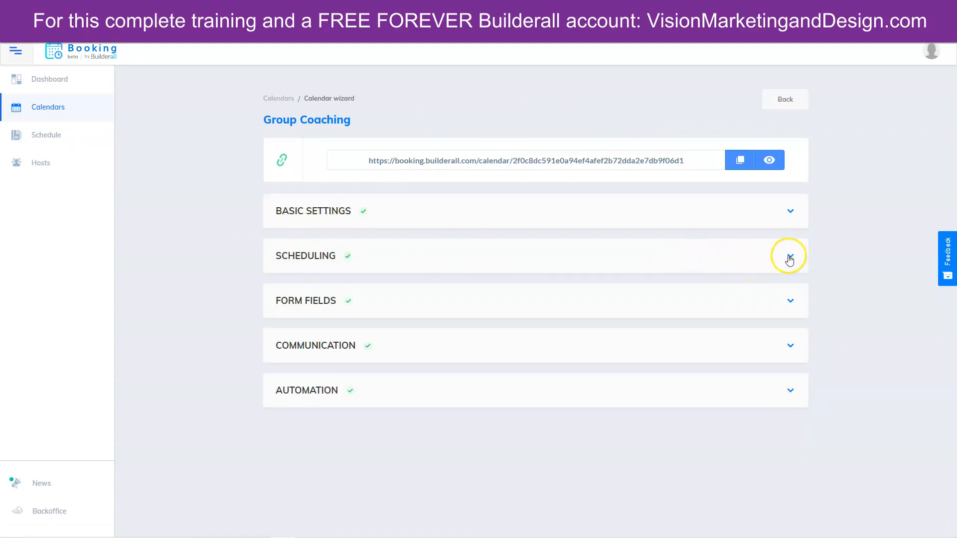
click(790, 258)
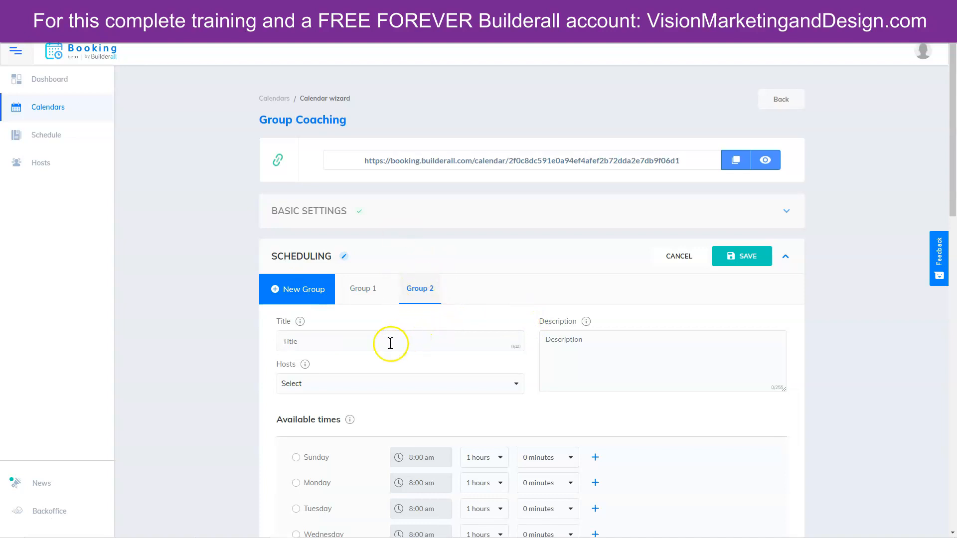
- Title Group 2 'Group Coaching 2' and assign it a host
click(342, 341)
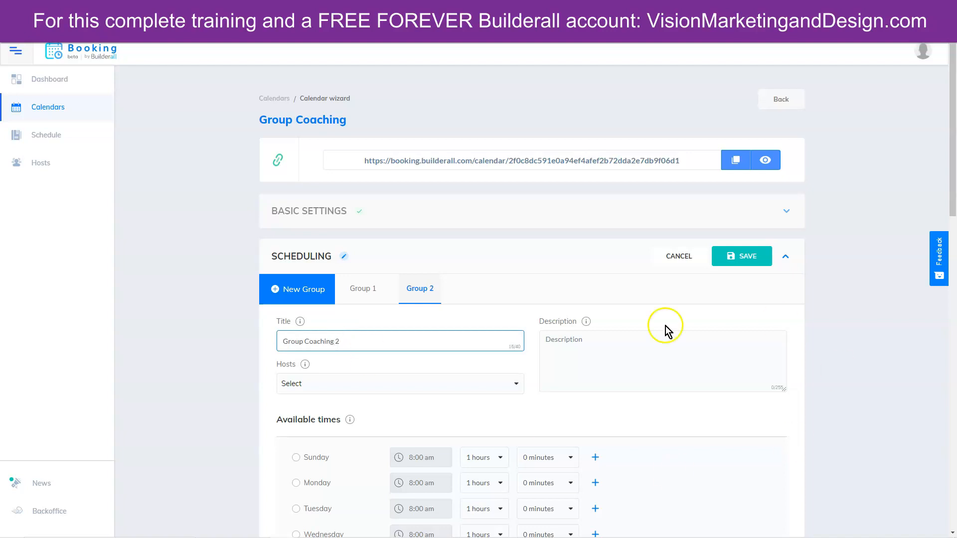
scroll(896, 390, down, 2)
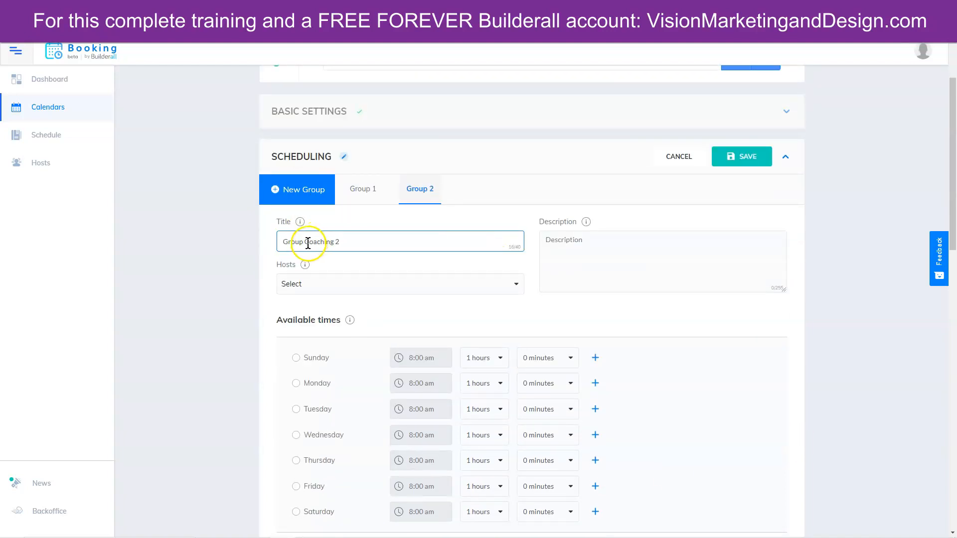
click(342, 285)
click(327, 336)
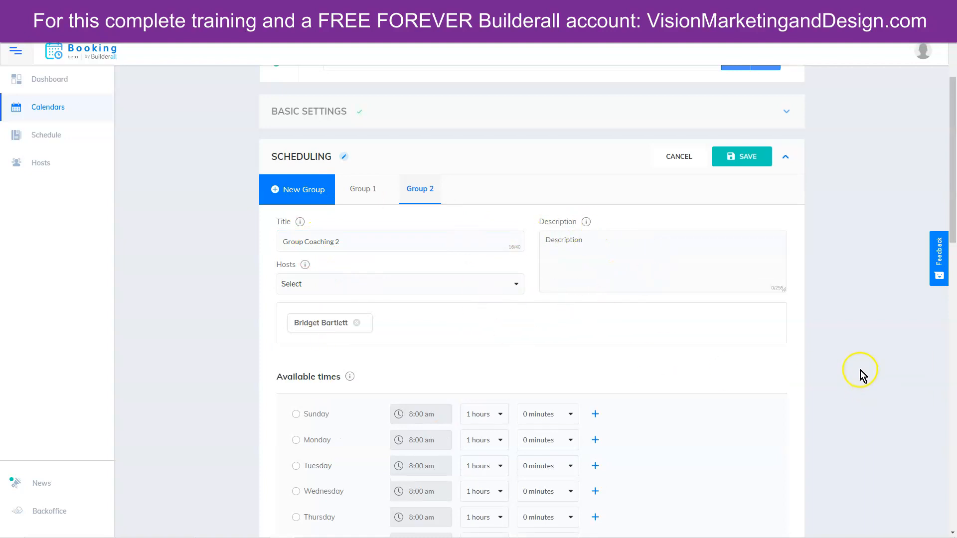
- Make Friday available, starting at 10:00 am with 1-hour sessions
scroll(861, 370, down, 4)
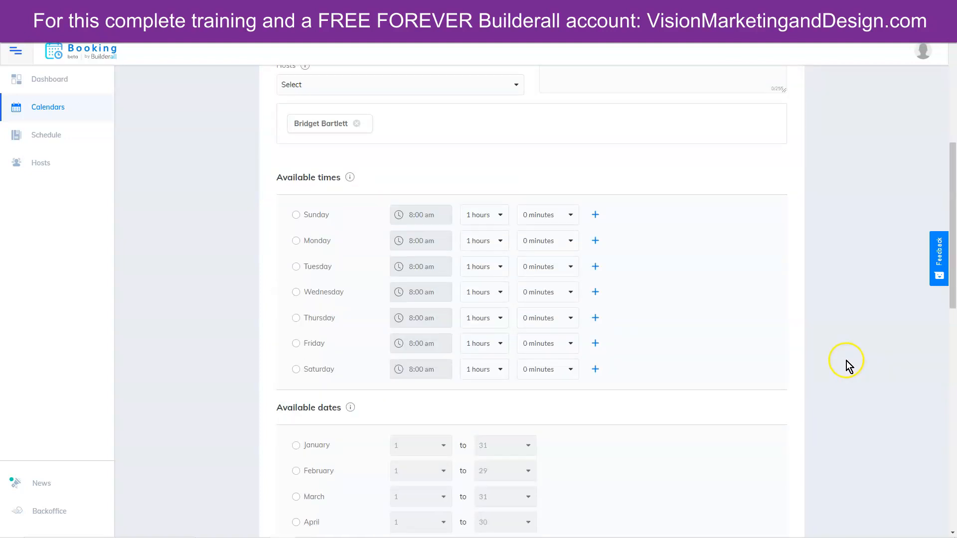
click(295, 343)
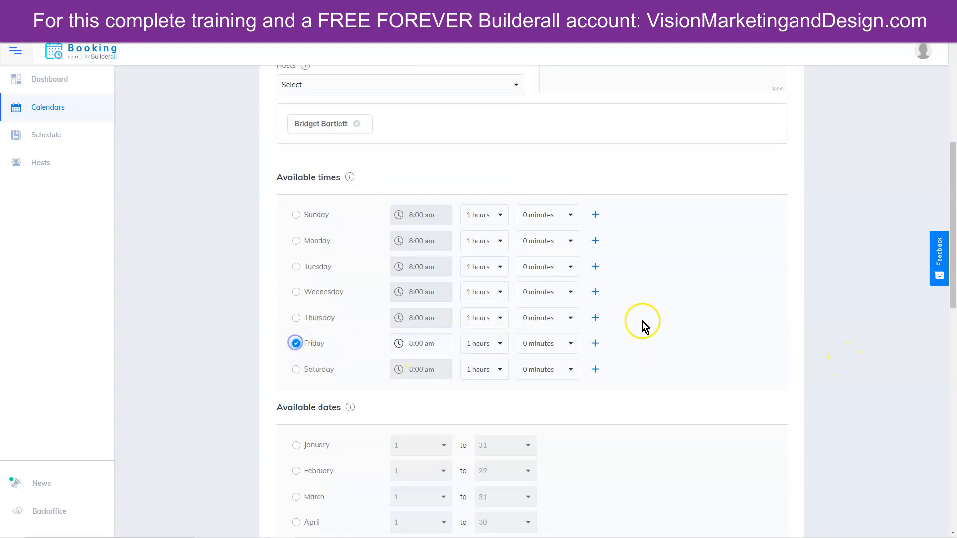
click(425, 347)
click(405, 280)
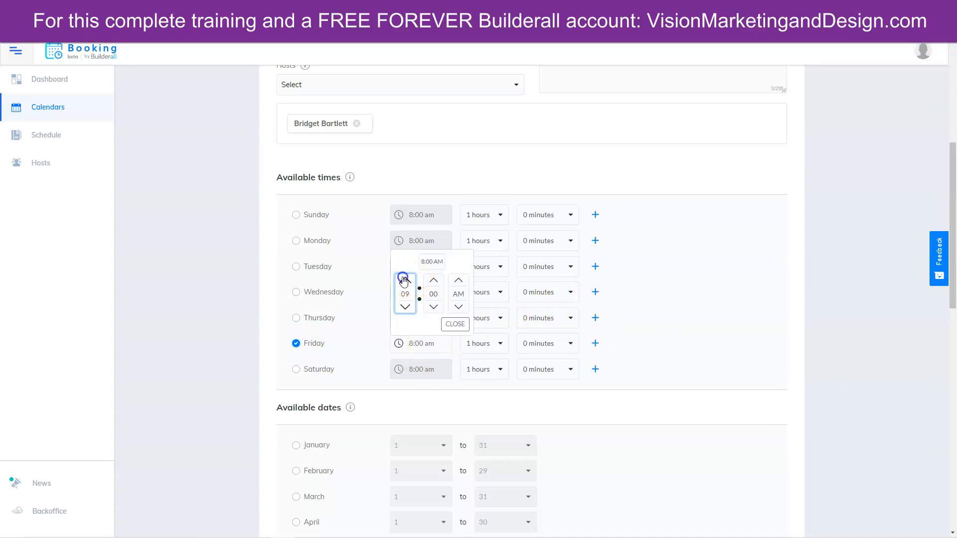
click(405, 280)
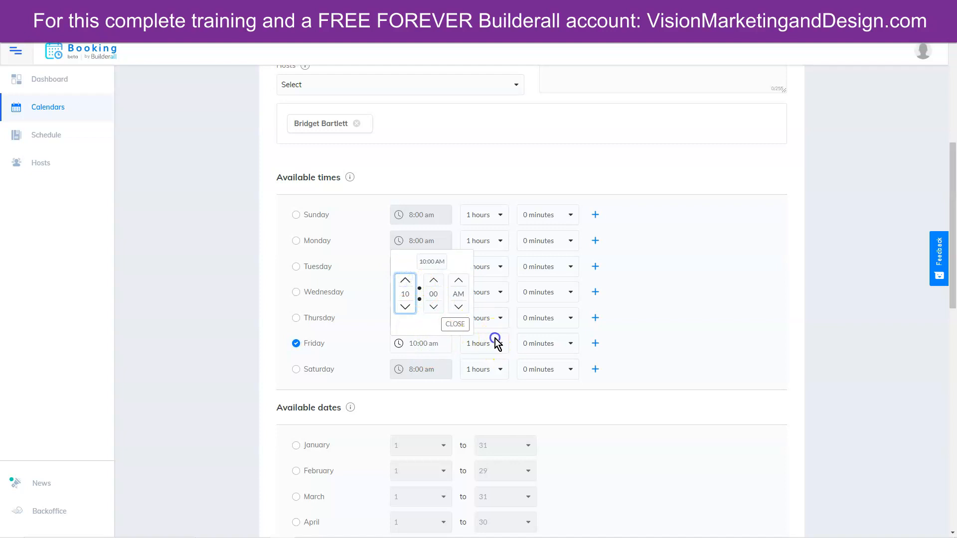
click(496, 343)
click(485, 367)
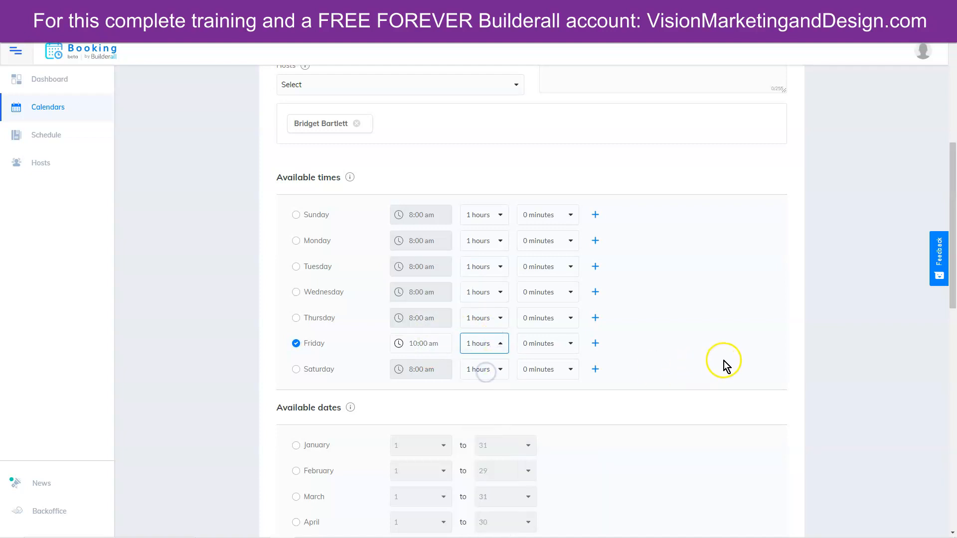
- Tick January through November as available dates
scroll(724, 361, down, 6)
click(296, 146)
click(296, 172)
click(297, 198)
click(295, 223)
click(296, 249)
click(295, 275)
click(296, 301)
click(296, 326)
click(295, 352)
click(295, 378)
click(295, 403)
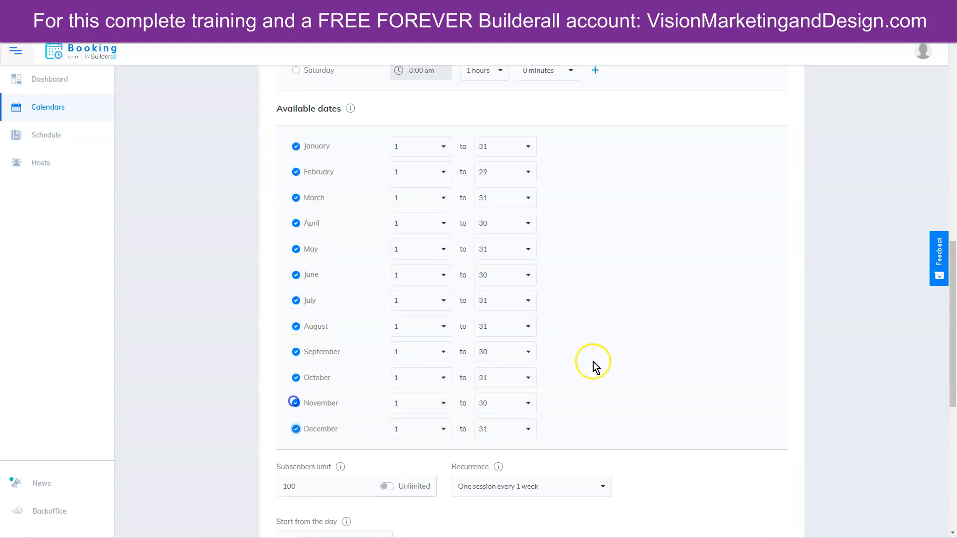
- Tick December, allow unlimited subscribers, and keep one session every 1 week
click(296, 429)
scroll(304, 299, down, 6)
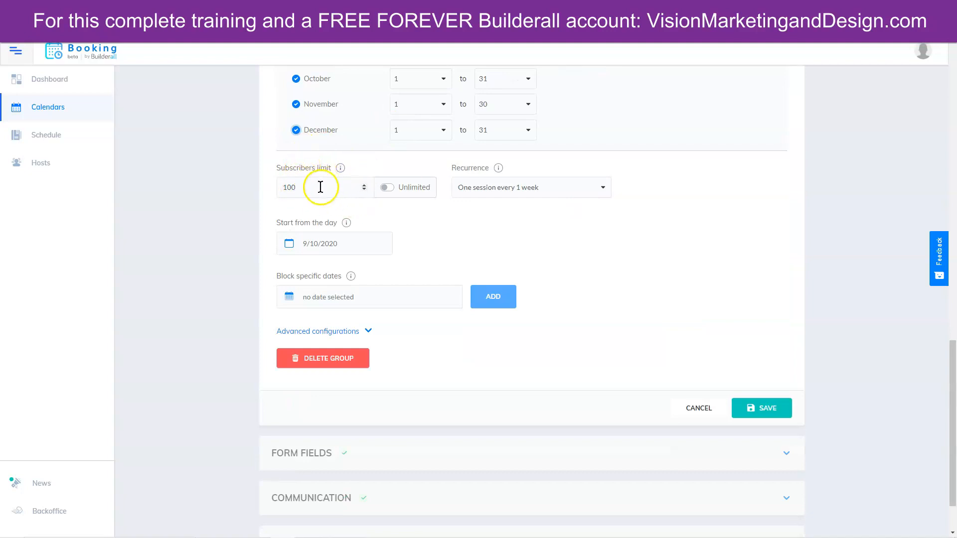
click(413, 187)
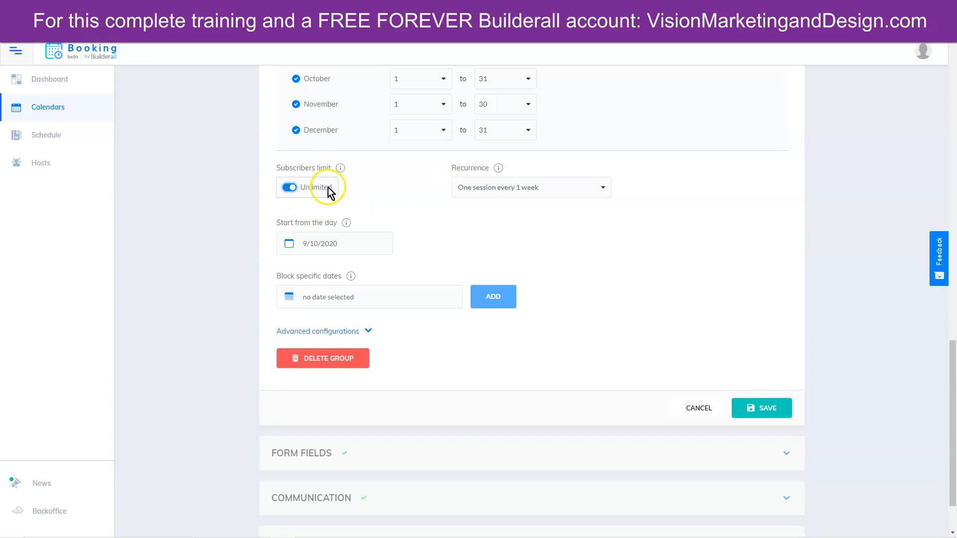
click(584, 189)
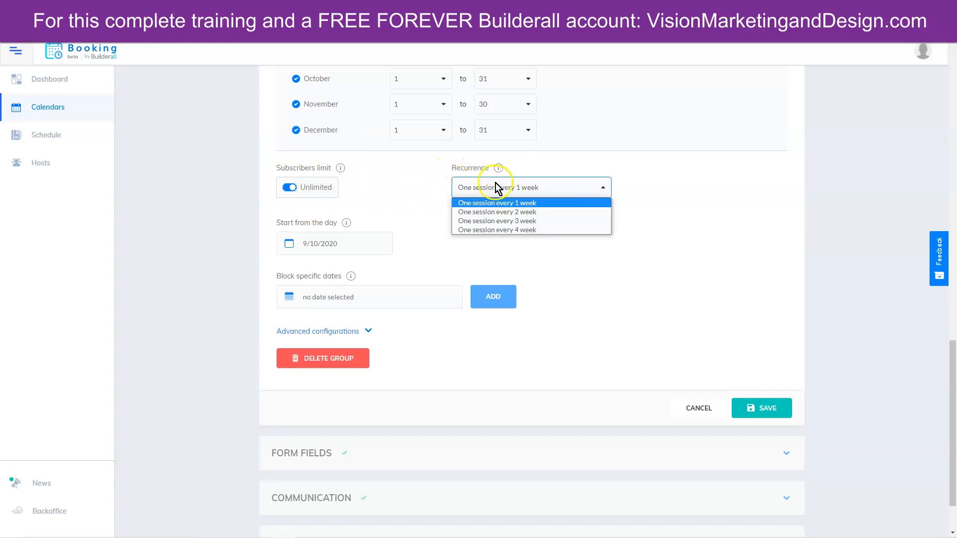
click(515, 205)
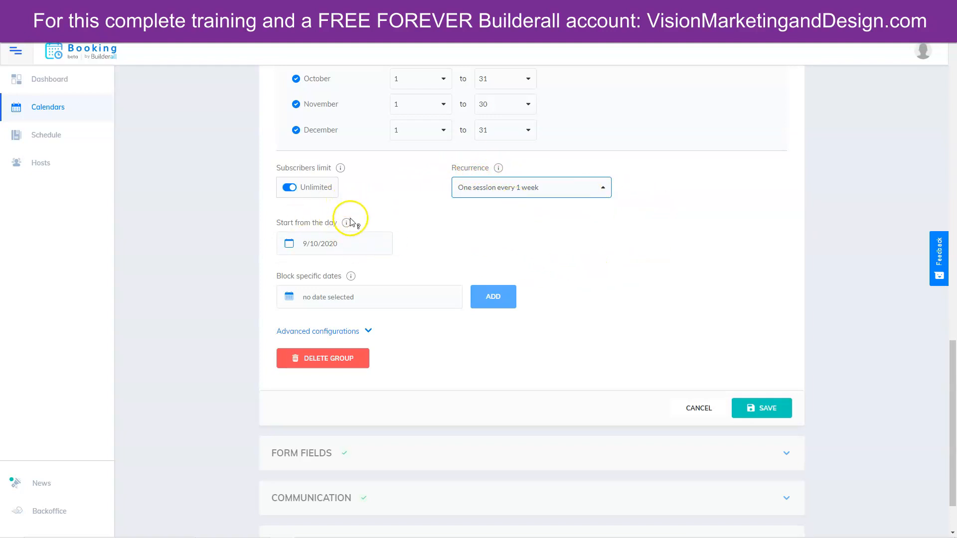
- Keep the 9/10/2020 start date and leave the blocked dates empty
click(327, 247)
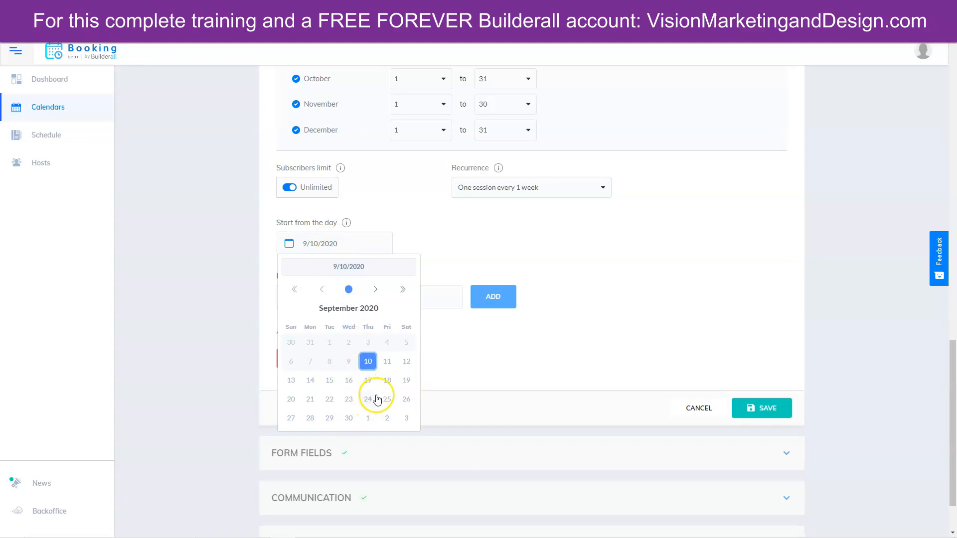
click(442, 235)
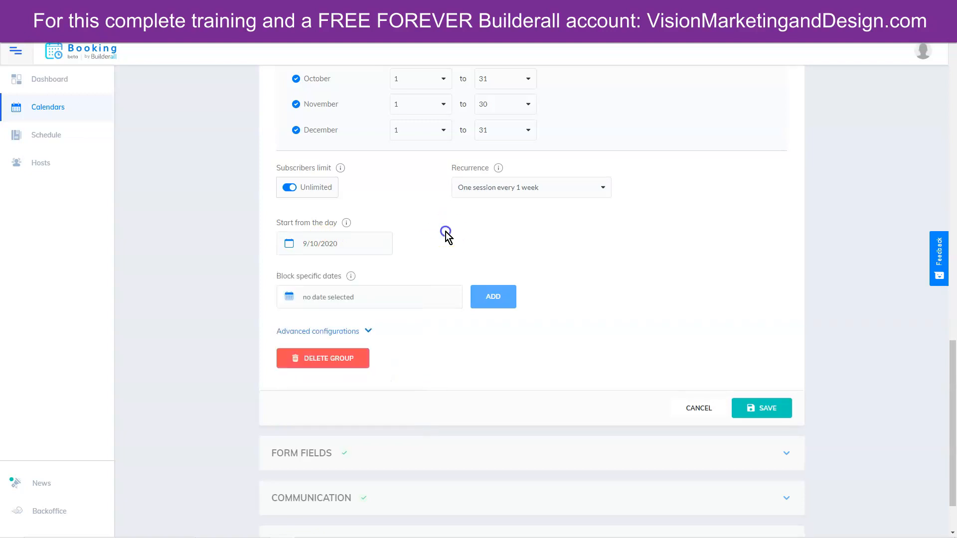
click(333, 298)
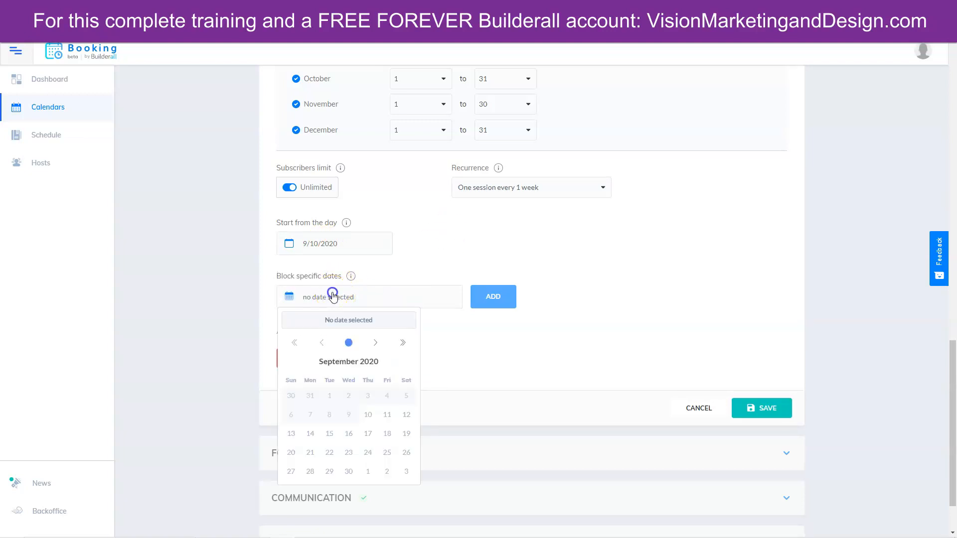
click(539, 359)
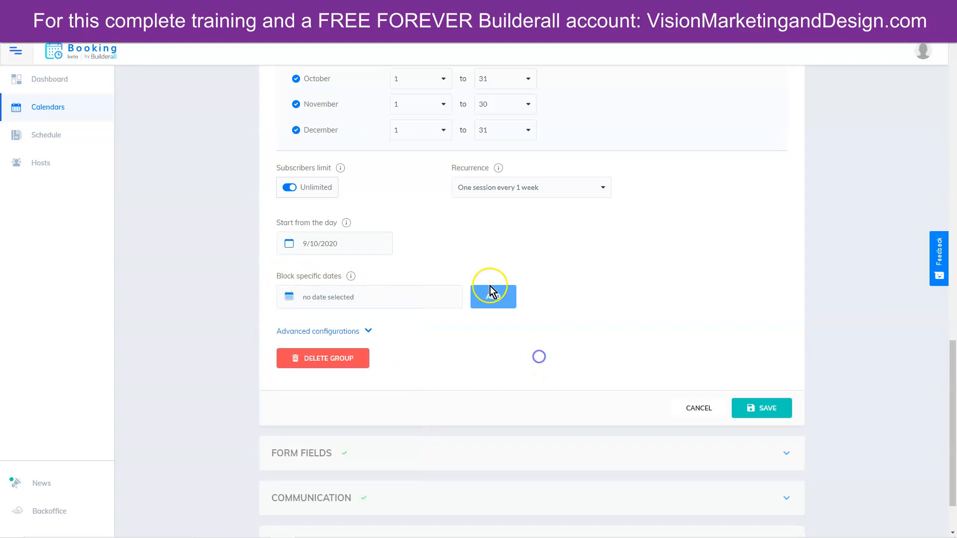
- Keep the per-email scheduling limit at No limit under Advanced configurations and save
click(351, 331)
scroll(368, 299, down, 1)
click(368, 263)
click(369, 264)
scroll(368, 259, down, 1)
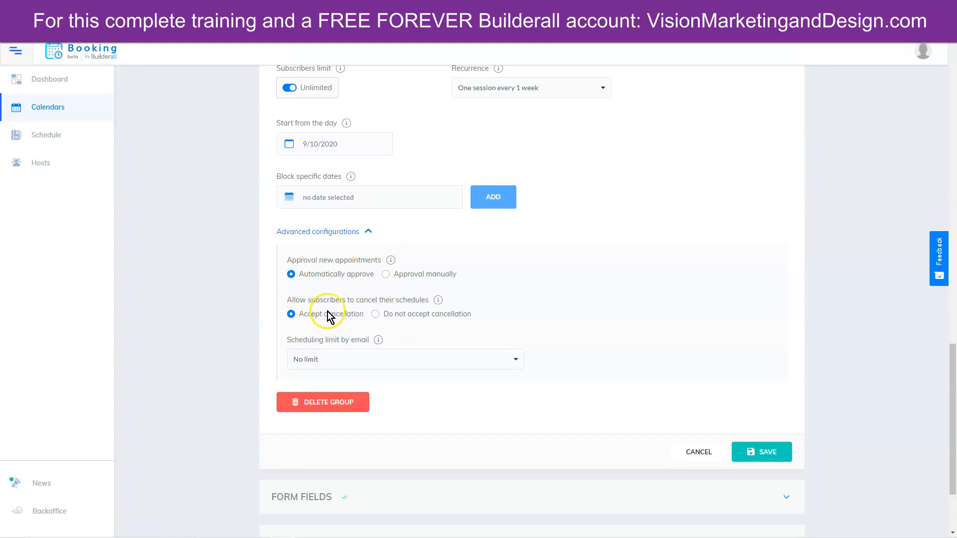
click(330, 360)
click(478, 331)
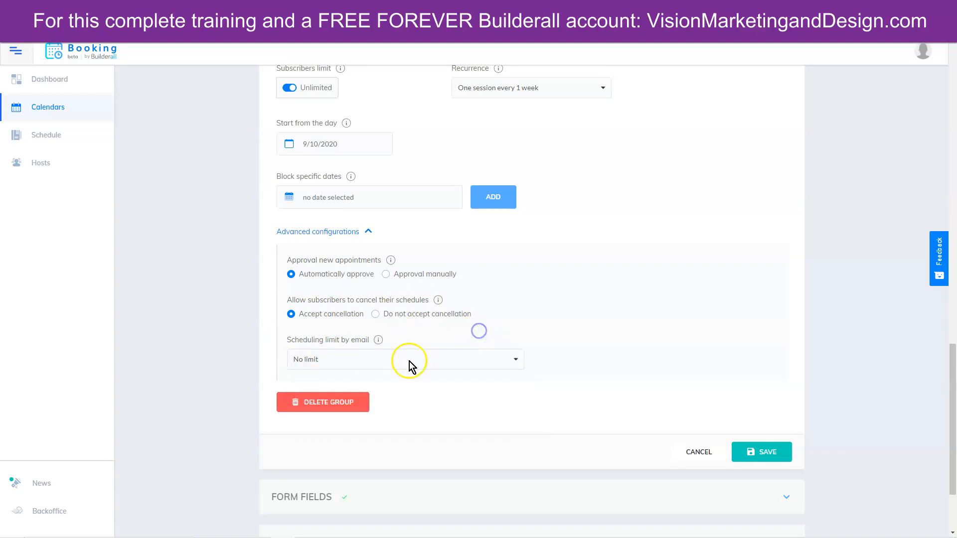
click(747, 453)
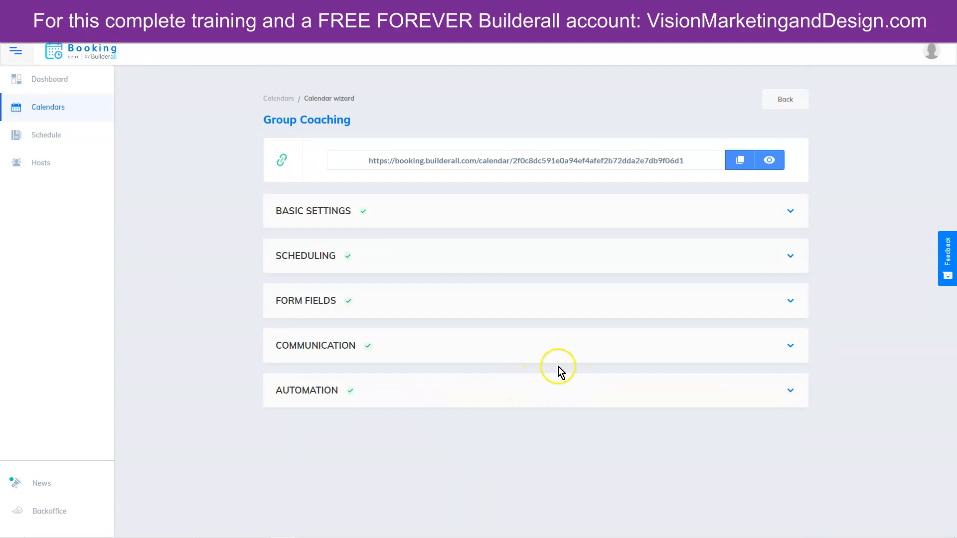
- Open the Group Coaching calendar's copied public link in a new browser tab
click(740, 160)
click(611, 10)
right_click(606, 25)
click(616, 95)
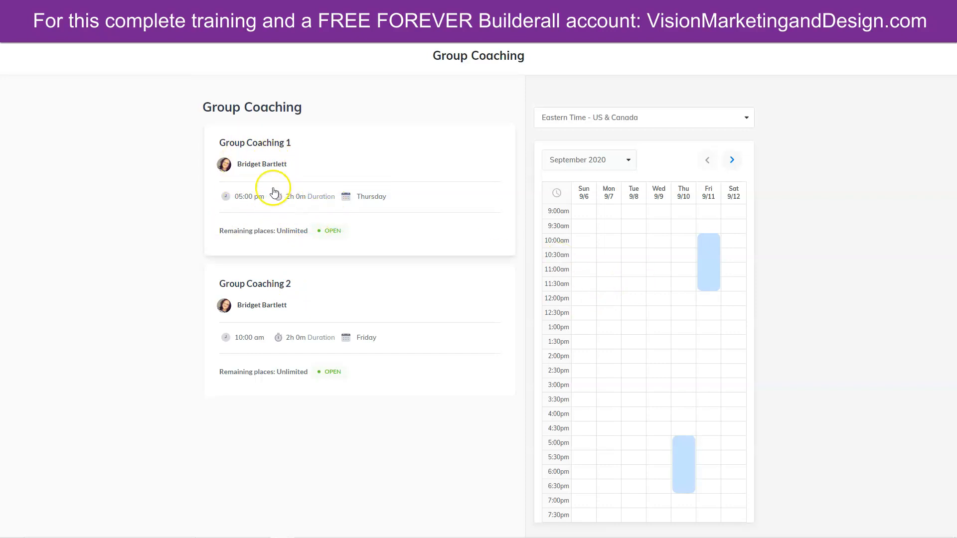
- Book a seat in Thursday's 5:00 pm Group Coaching 1 with autofilled name, email and phone
click(680, 464)
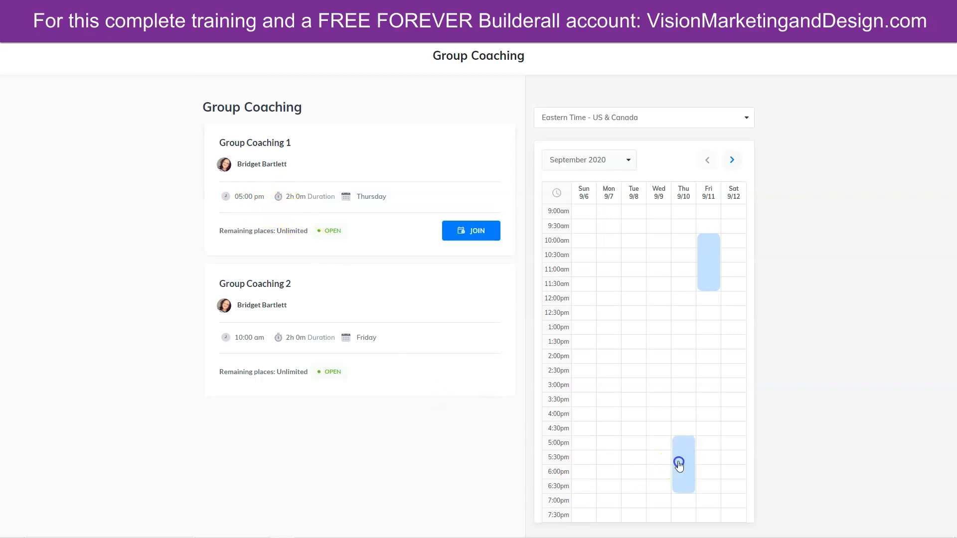
click(464, 231)
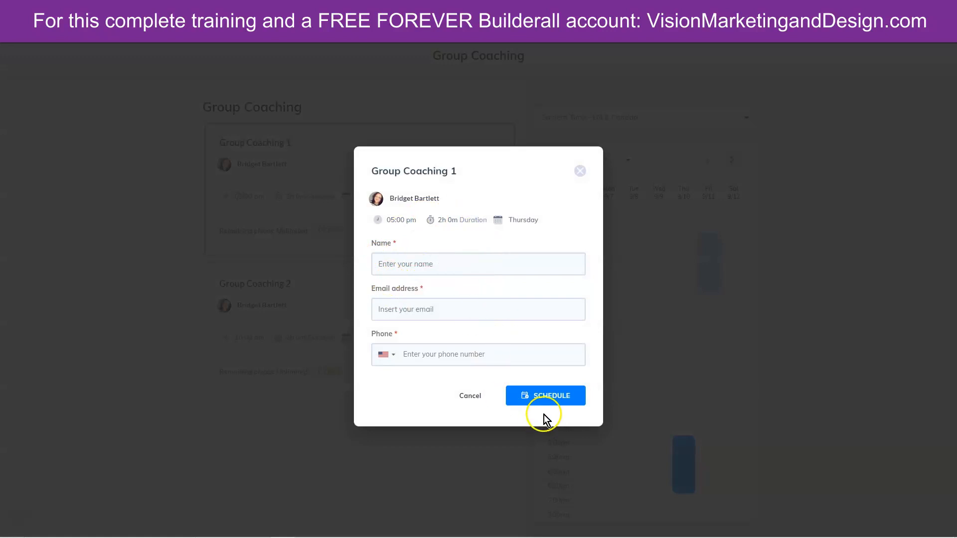
click(405, 265)
click(406, 284)
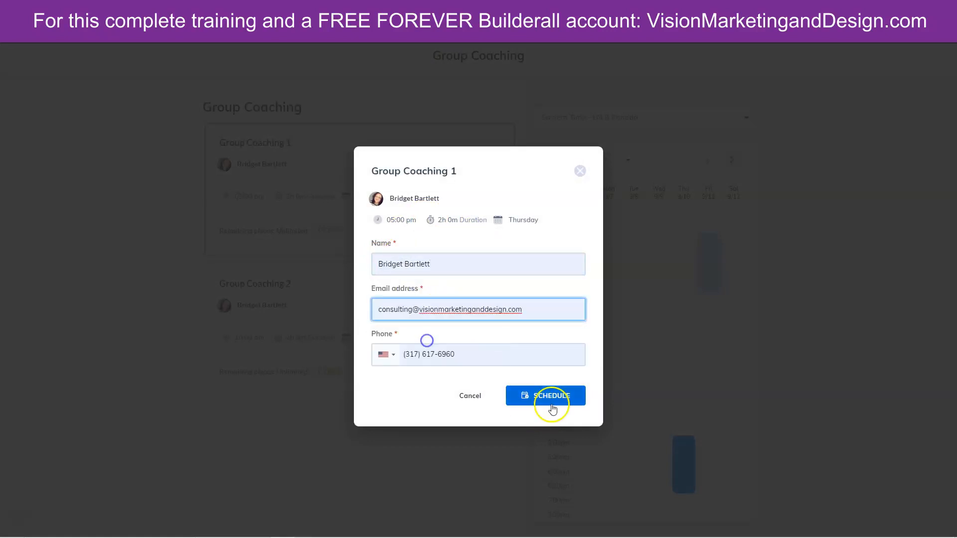
click(553, 406)
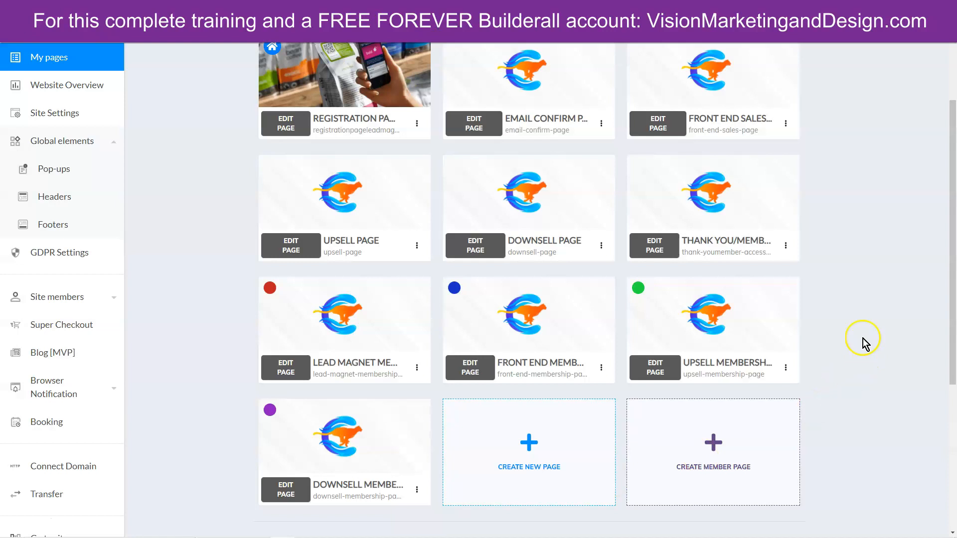
- Open the Upsell Membership page in the Cheetah editor
scroll(861, 401, up, 2)
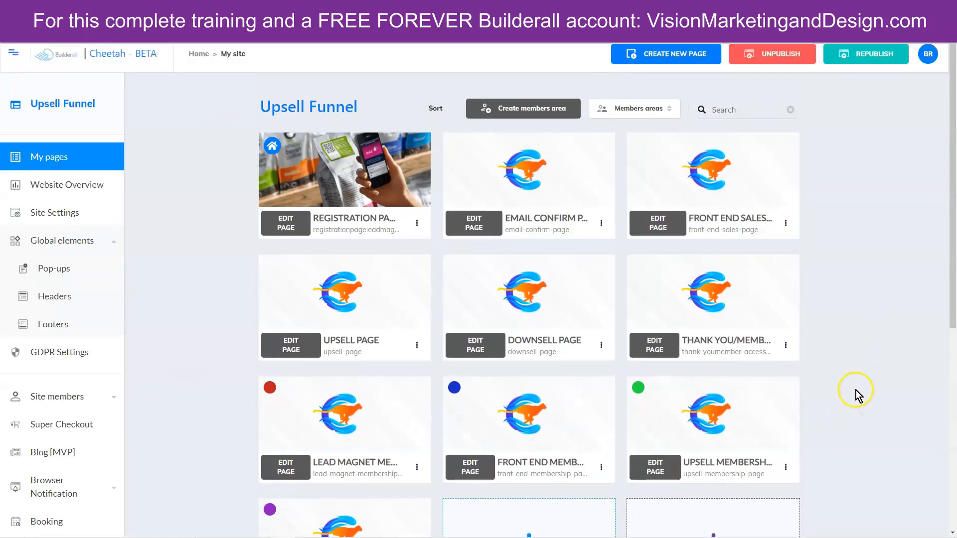
scroll(155, 412, down, 2)
mouse_move(267, 242)
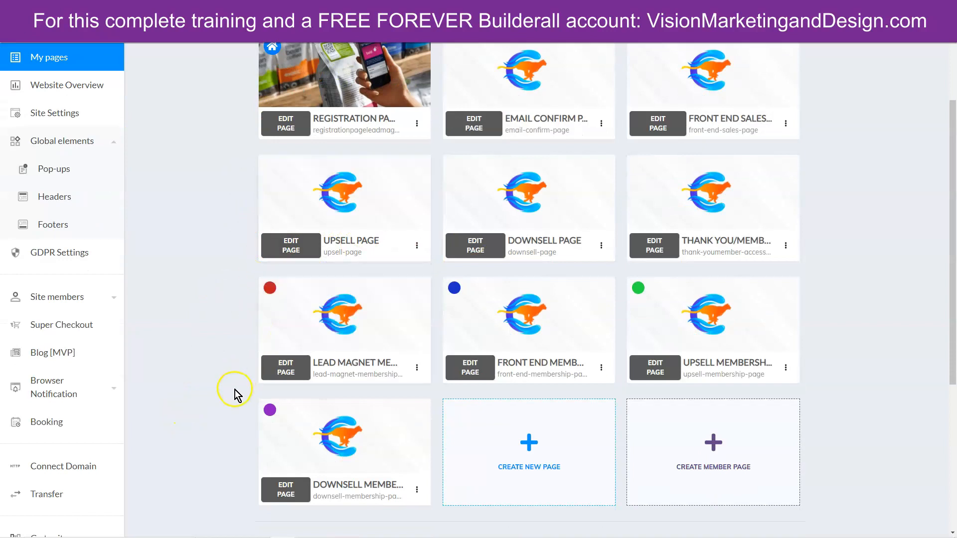
scroll(233, 390, down, 2)
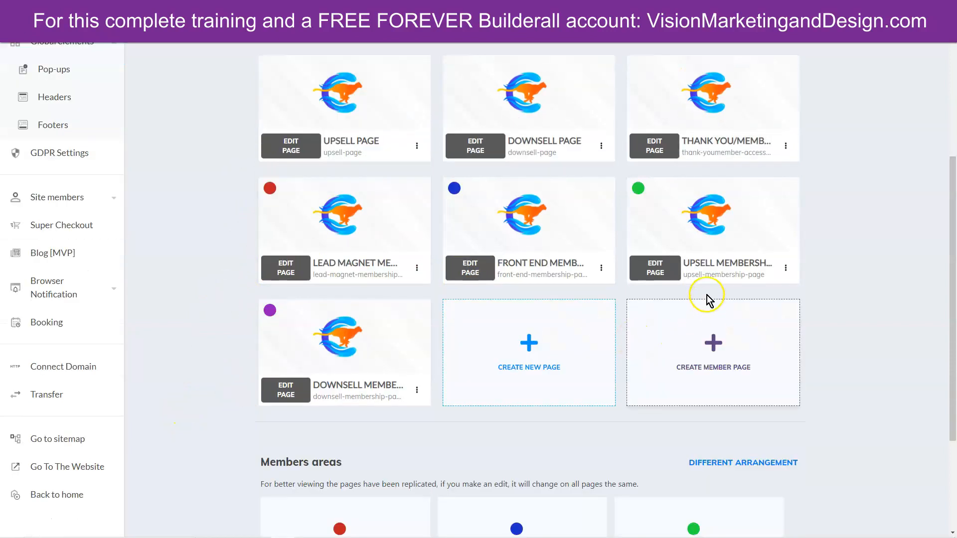
click(659, 272)
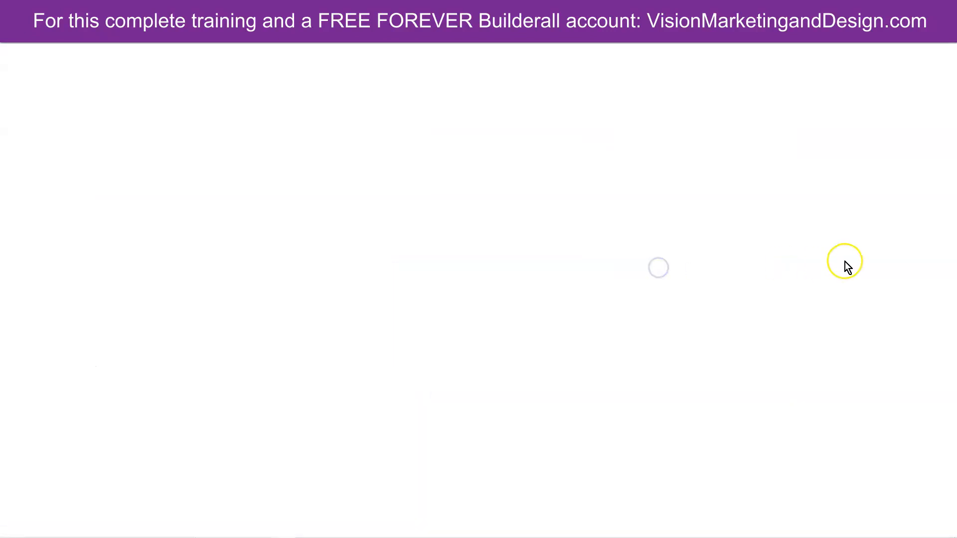
- Add a Blank Panel below the page heading
click(847, 101)
click(849, 131)
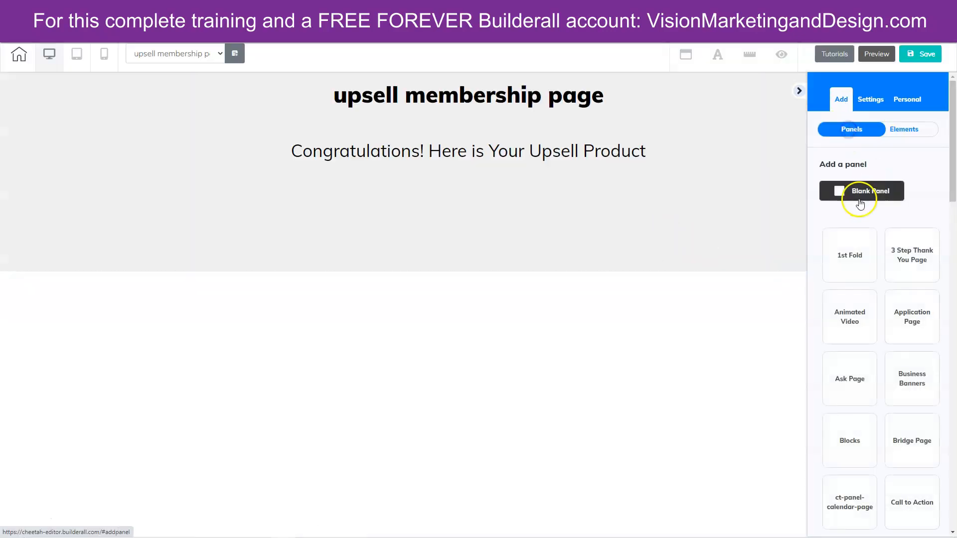
click(862, 191)
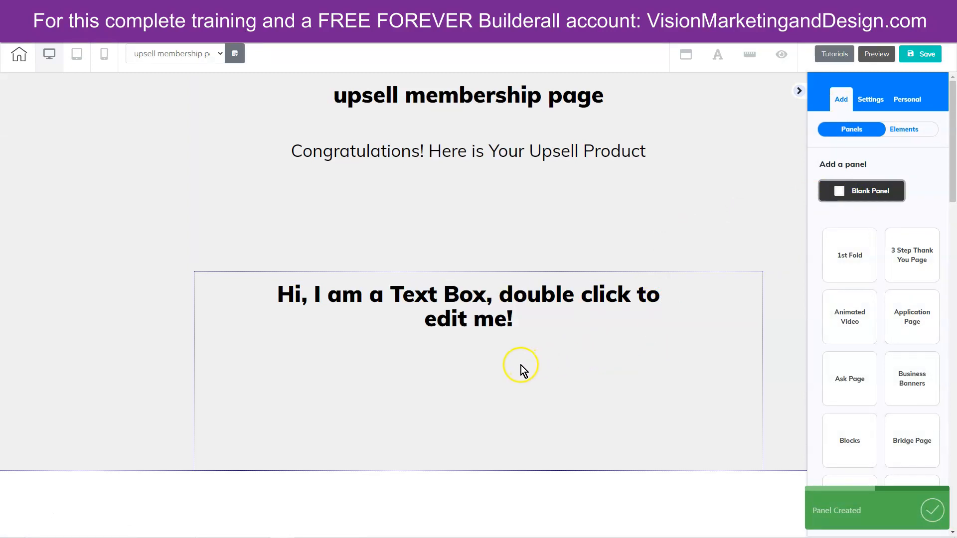
- Drag a Booking element into the new blank panel
click(910, 130)
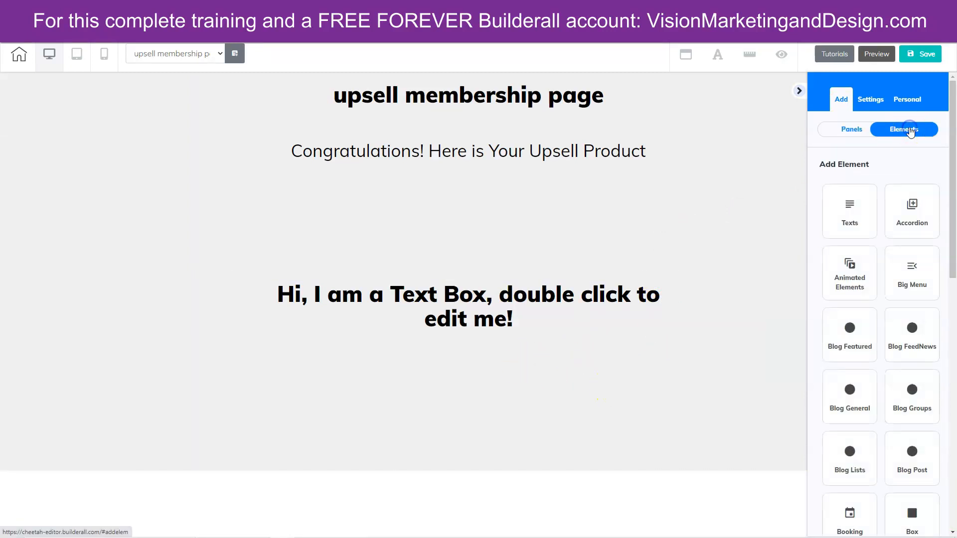
scroll(883, 244, down, 5)
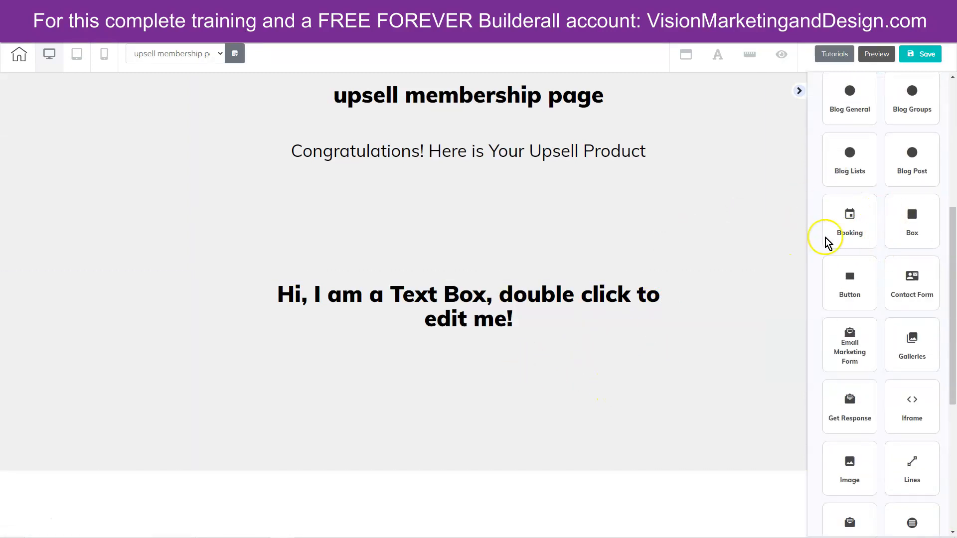
click(851, 224)
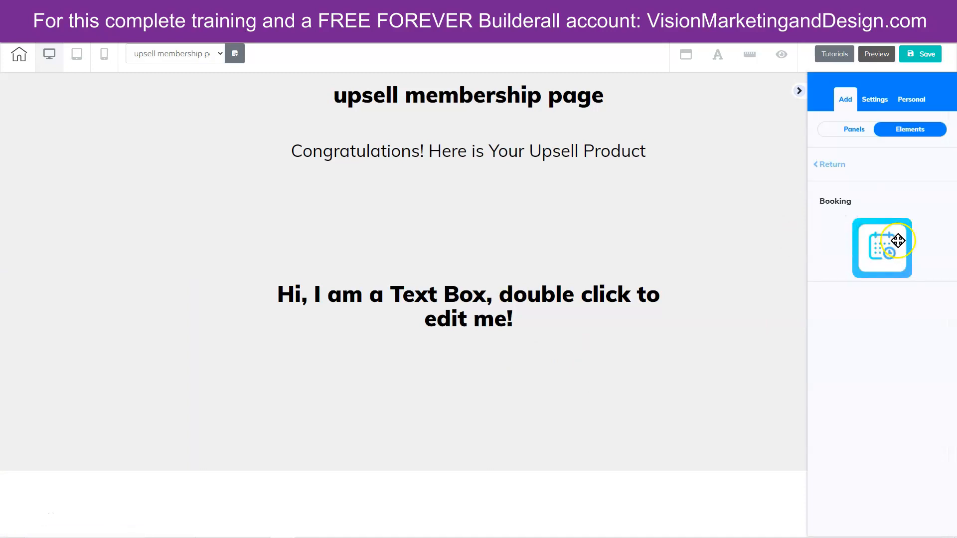
drag(893, 240, 473, 384)
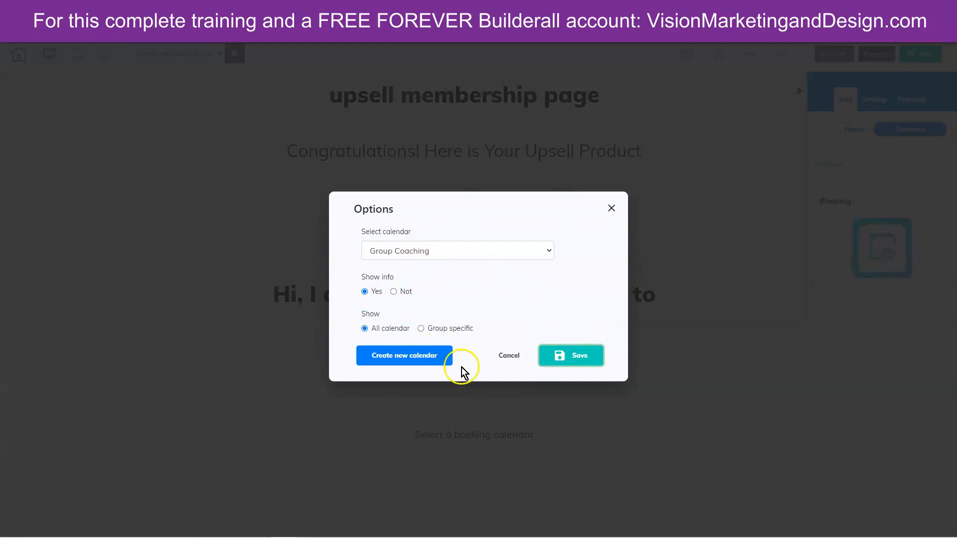
- Set the booking element to the Private Coaching calendar, showing All calendar, and save
click(431, 250)
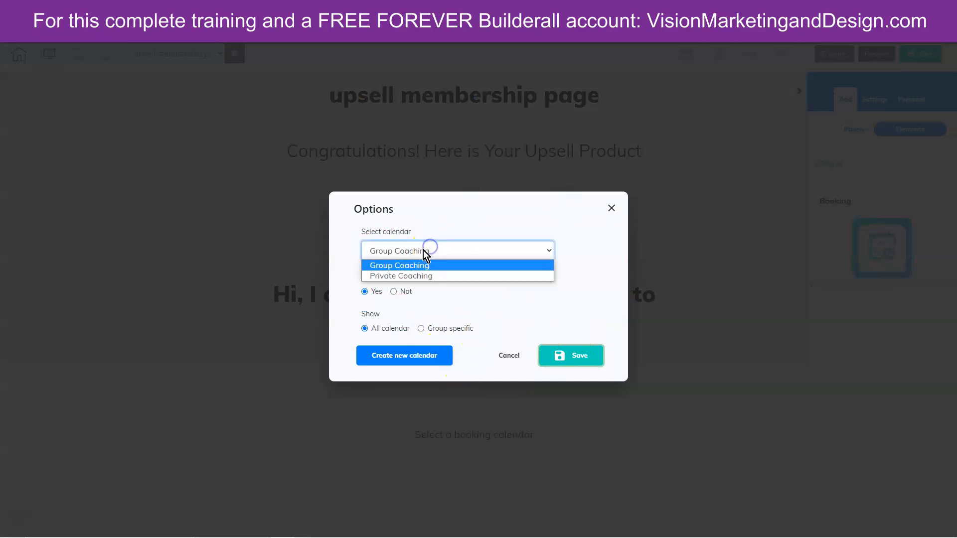
click(429, 276)
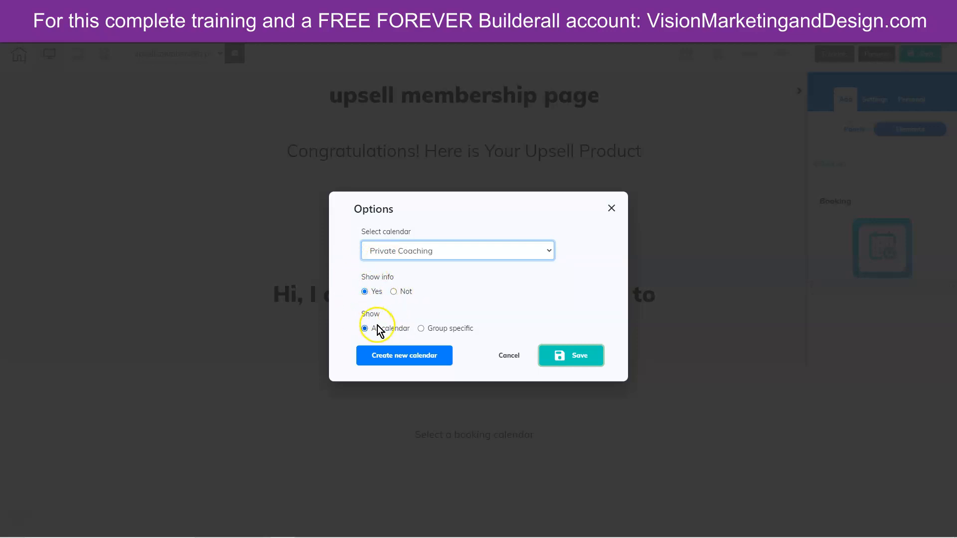
click(422, 329)
click(410, 342)
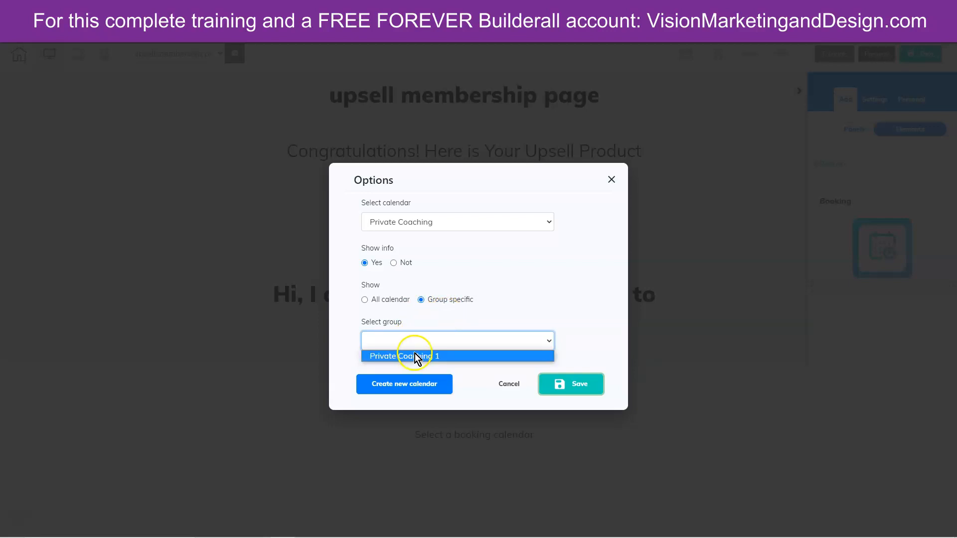
click(364, 300)
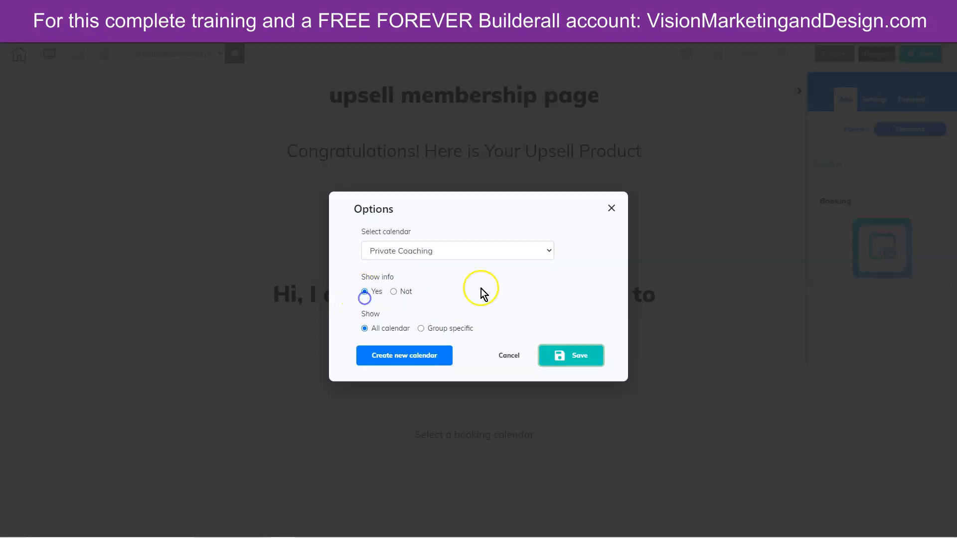
click(562, 357)
- Save the upsell membership page with Ctrl+S and publish the site
scroll(783, 343, down, 4)
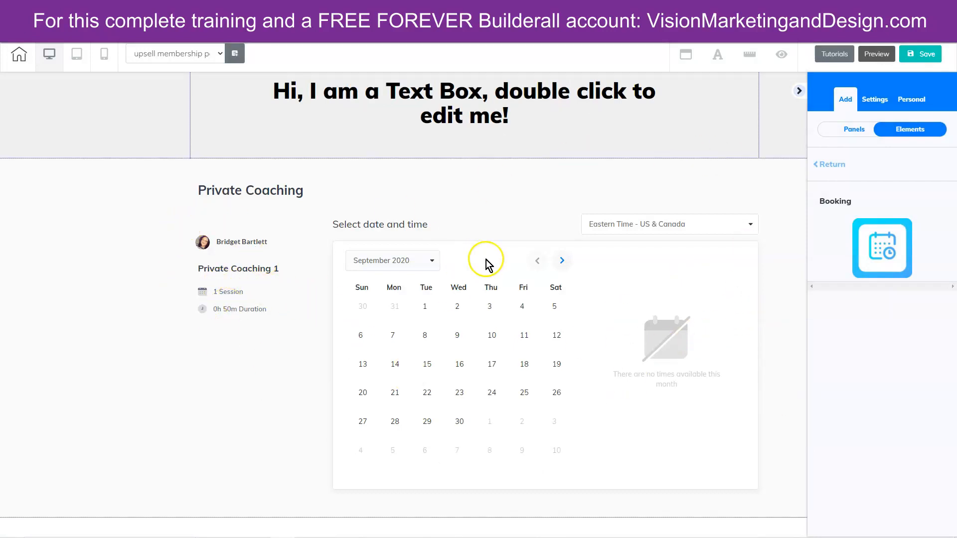
click(487, 359)
key(ctrl+s)
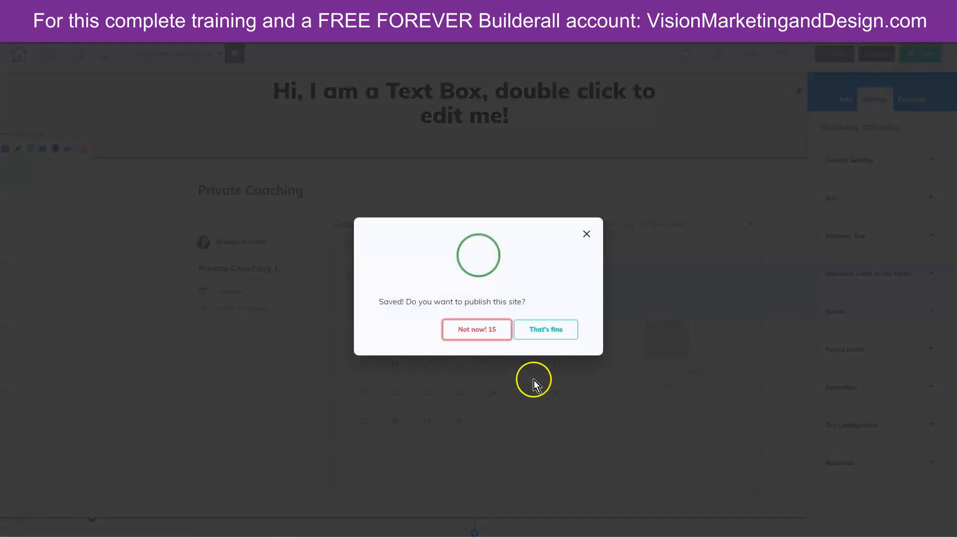
click(532, 329)
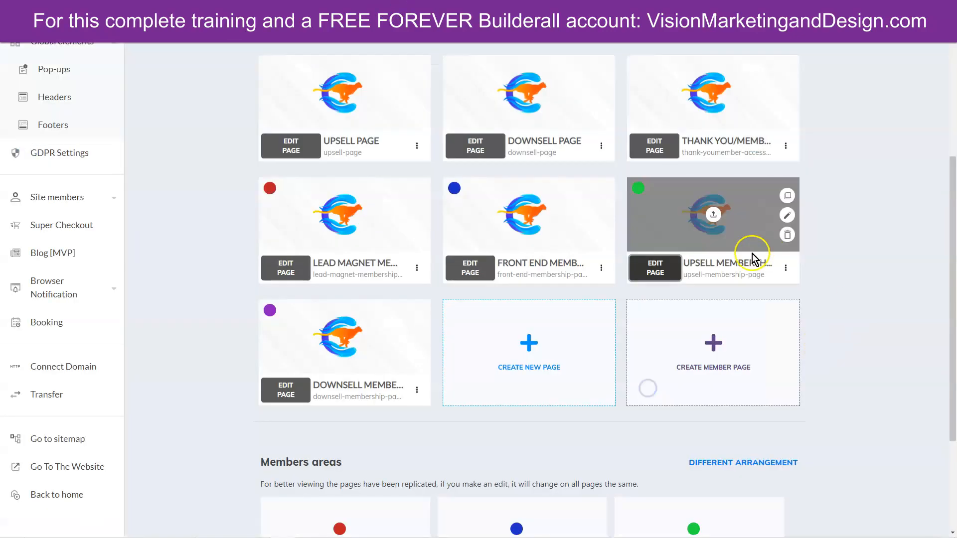
- View the live upsell page and advance its booking calendar to October 2020
click(786, 268)
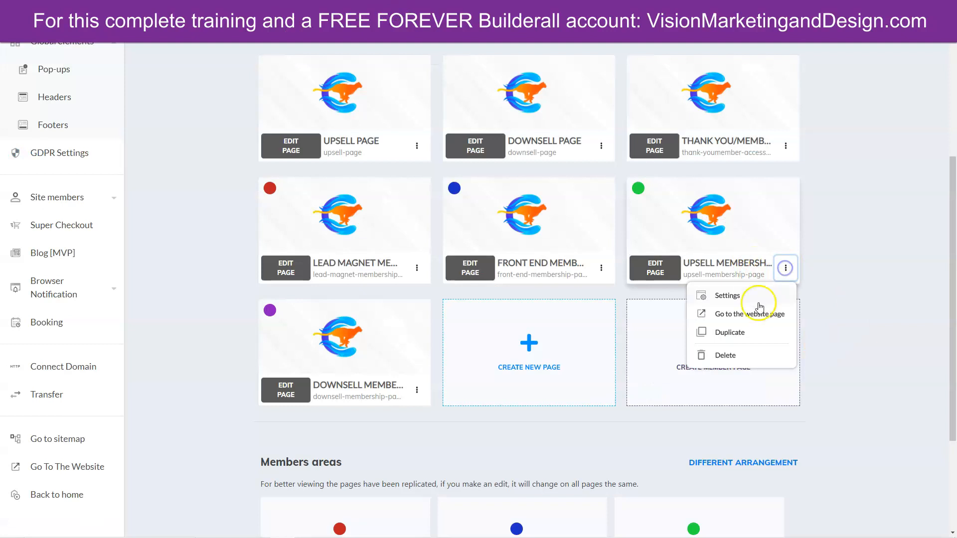
click(755, 314)
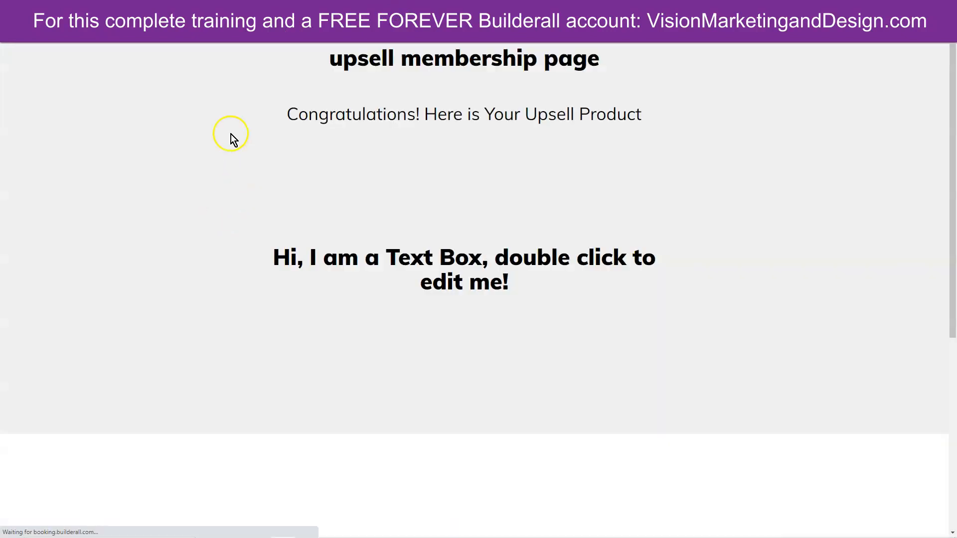
scroll(103, 321, down, 7)
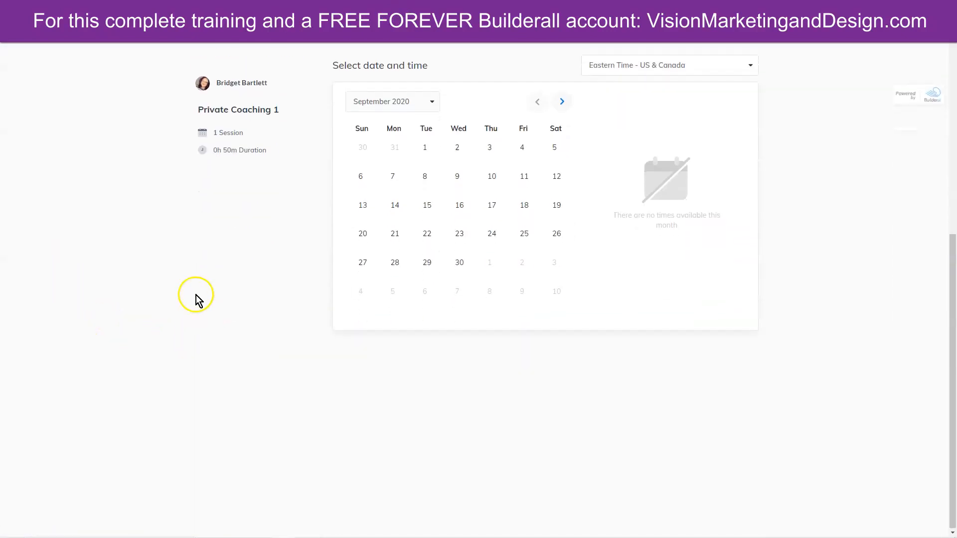
scroll(196, 299, up, 3)
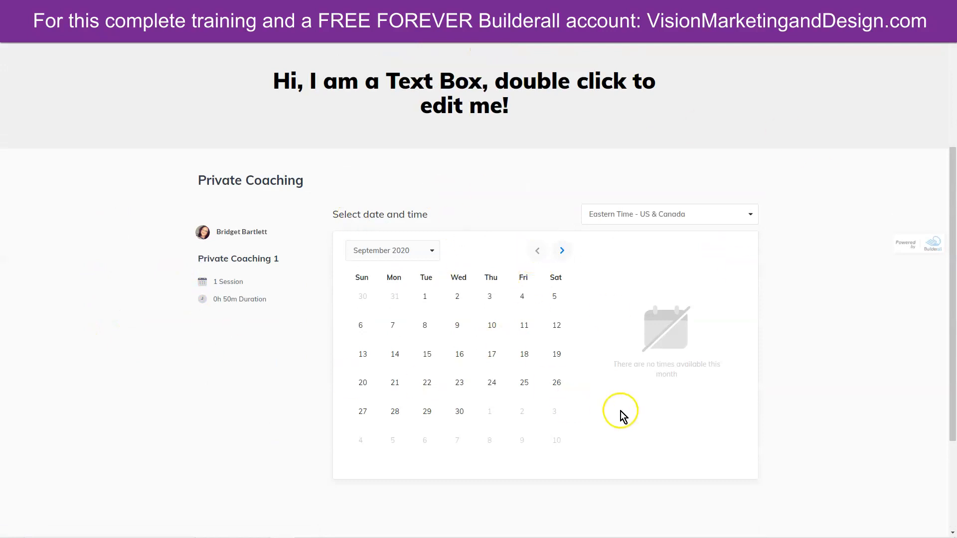
click(562, 250)
scroll(327, 250, up, 3)
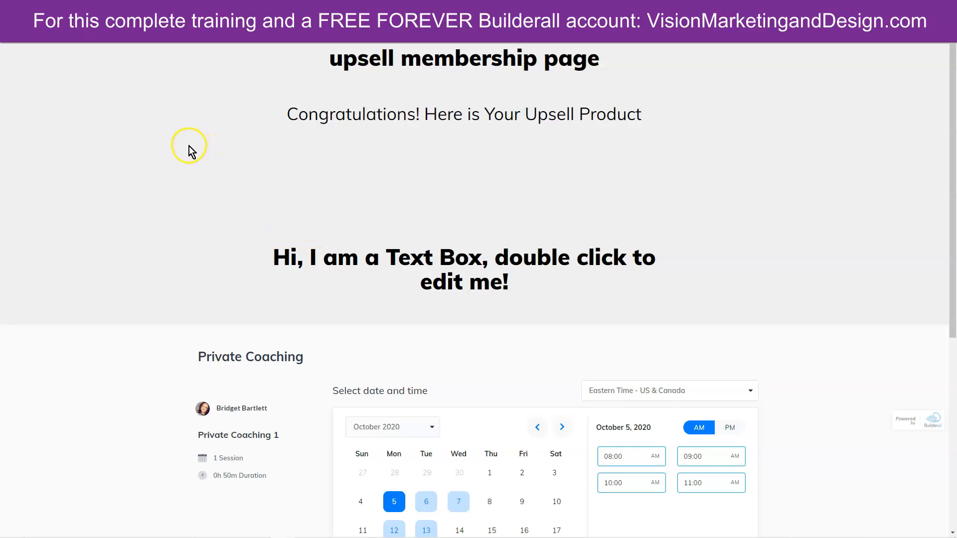
- Close the editor without saving and return to the pages dashboard tab
click(143, 21)
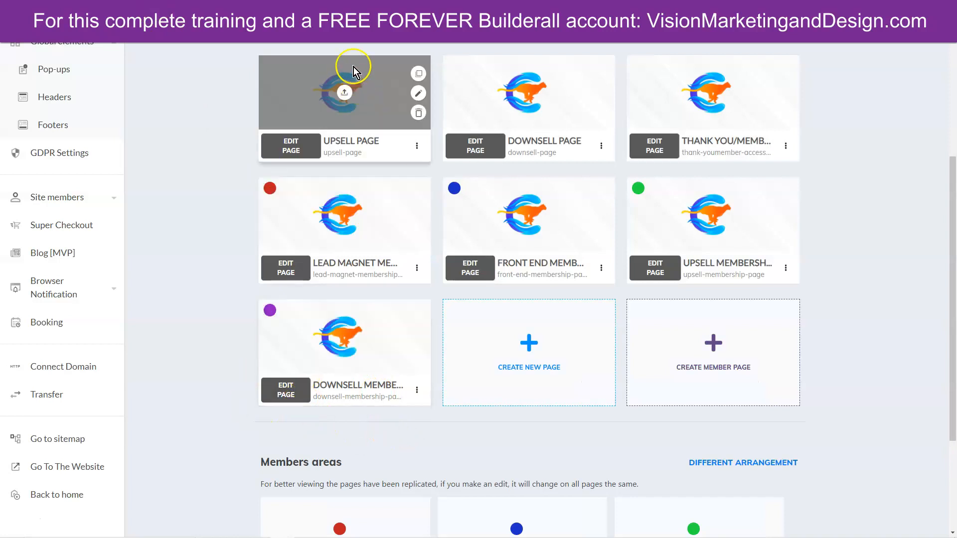
click(366, 10)
click(353, 9)
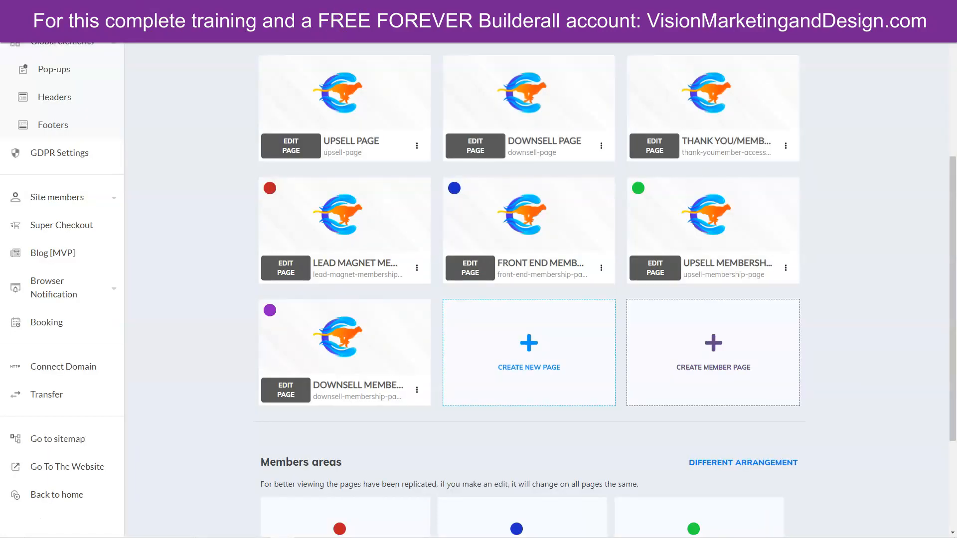
click(351, 6)
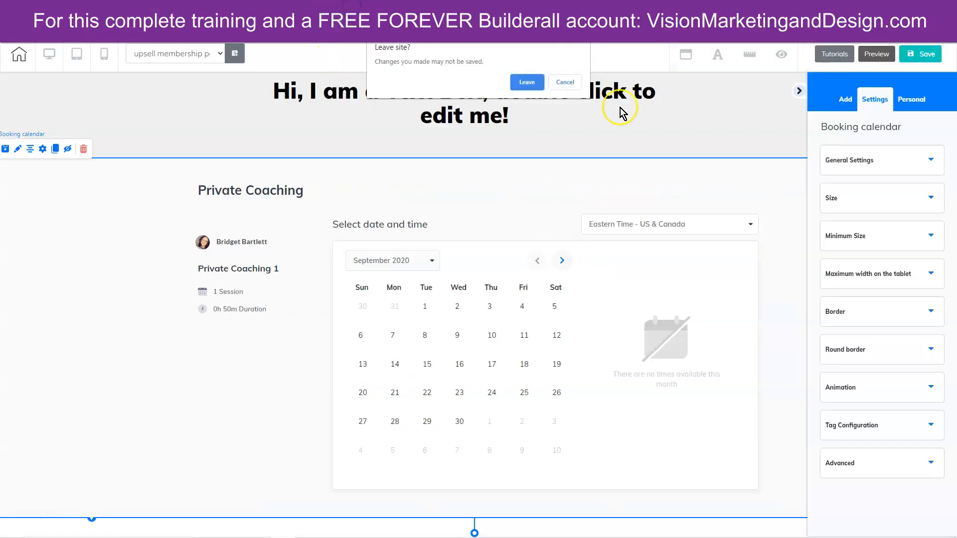
click(521, 86)
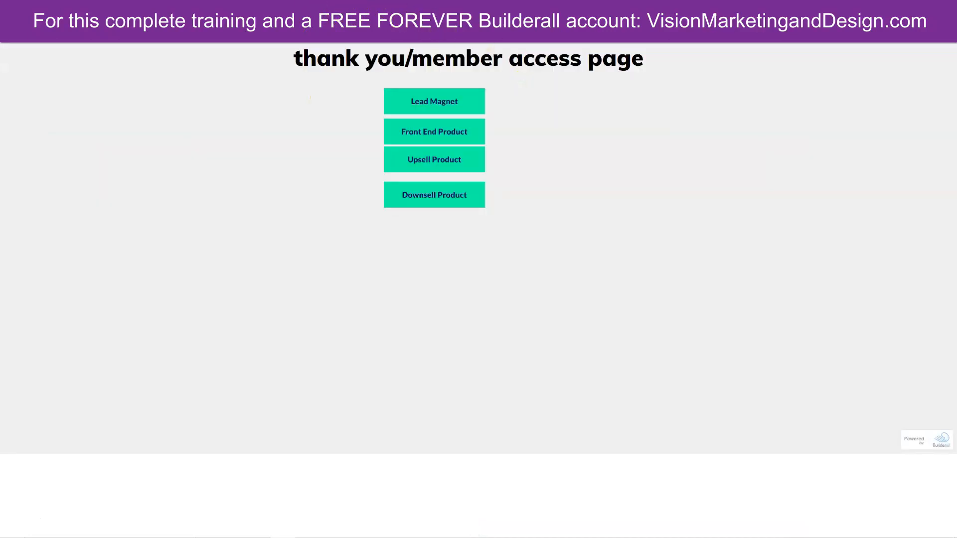
click(355, 8)
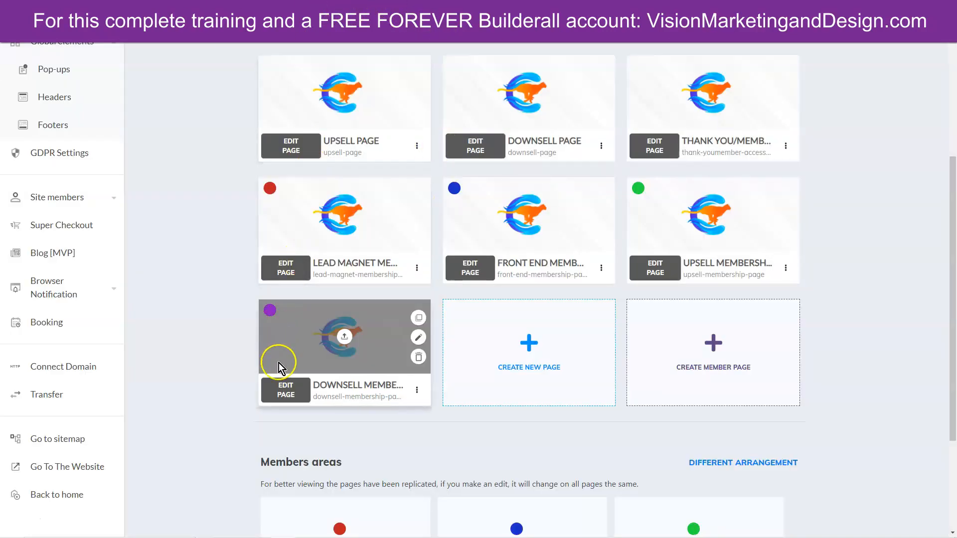
- Open the Downsell Membership page and drag a Booking element into its text box section
click(285, 392)
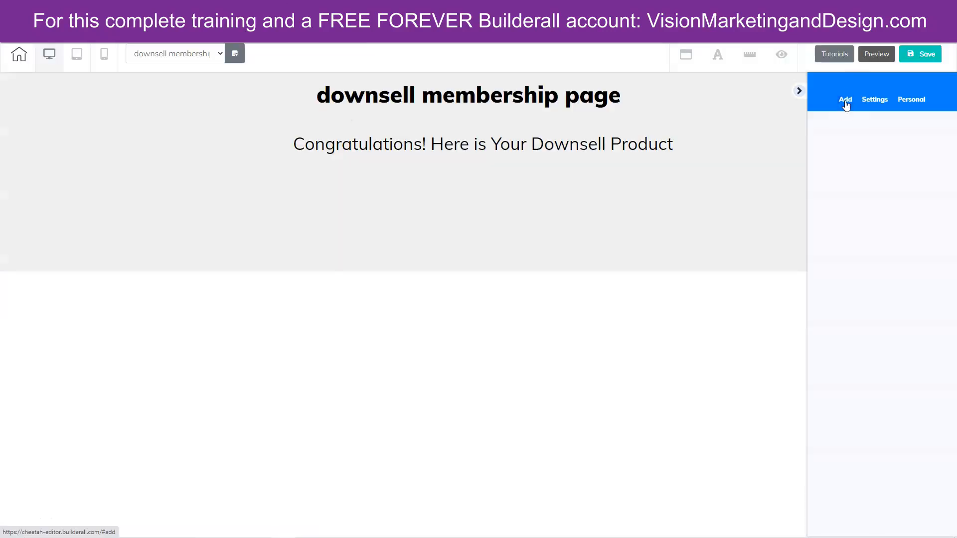
click(846, 101)
click(905, 129)
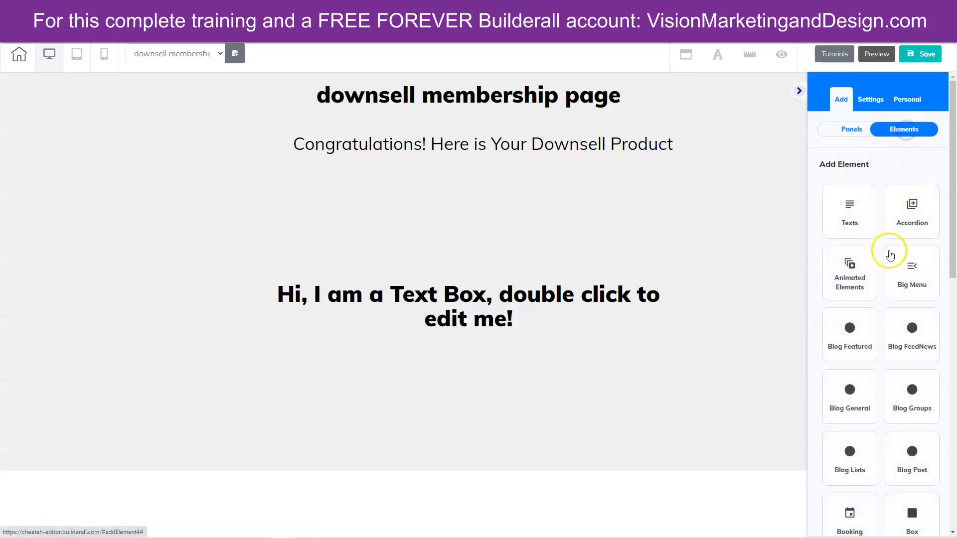
scroll(890, 256, down, 5)
click(855, 266)
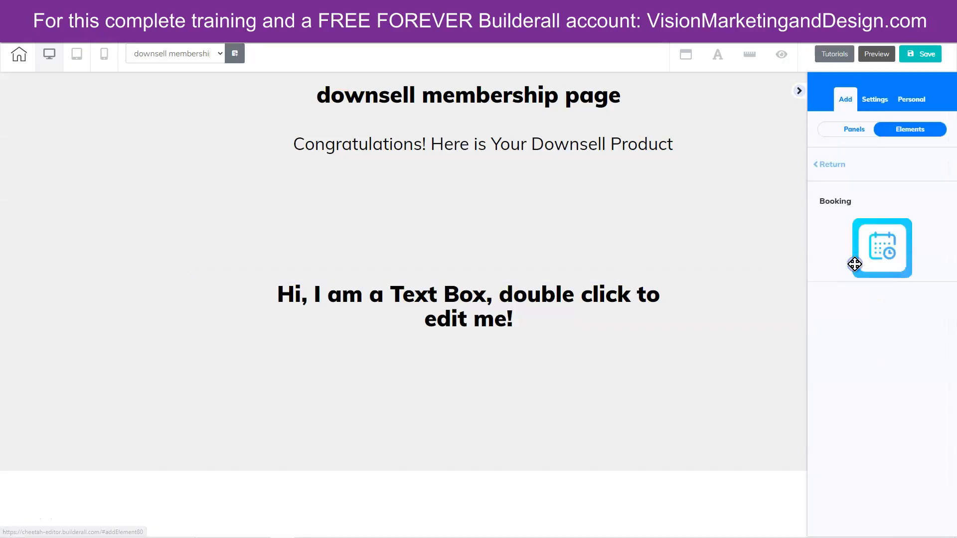
drag(882, 248, 461, 392)
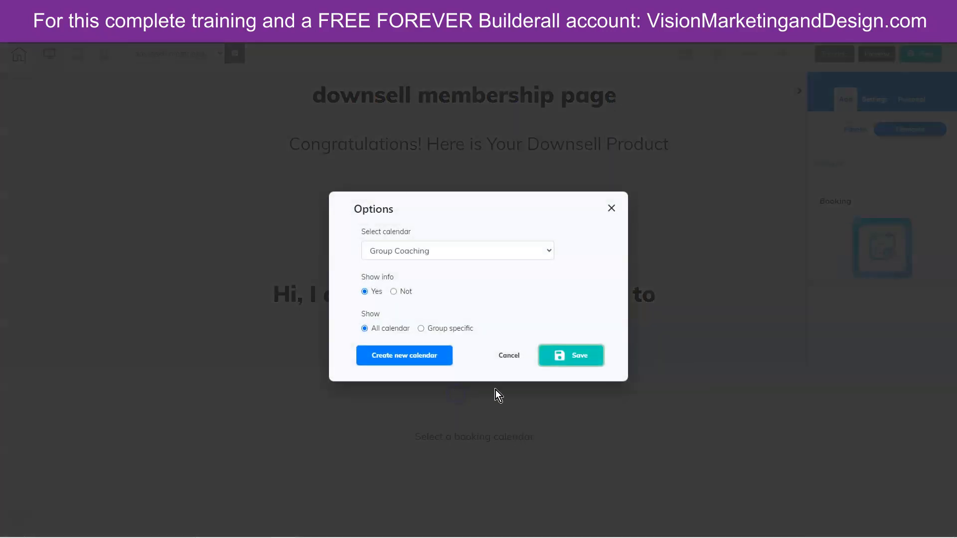
- Choose the Group Coaching calendar with All calendar shown and save the element
click(405, 251)
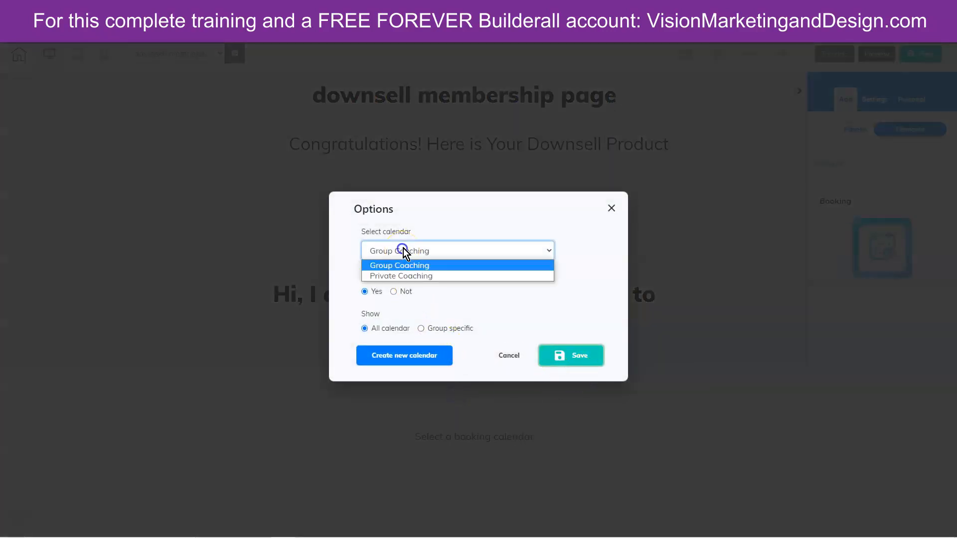
click(420, 268)
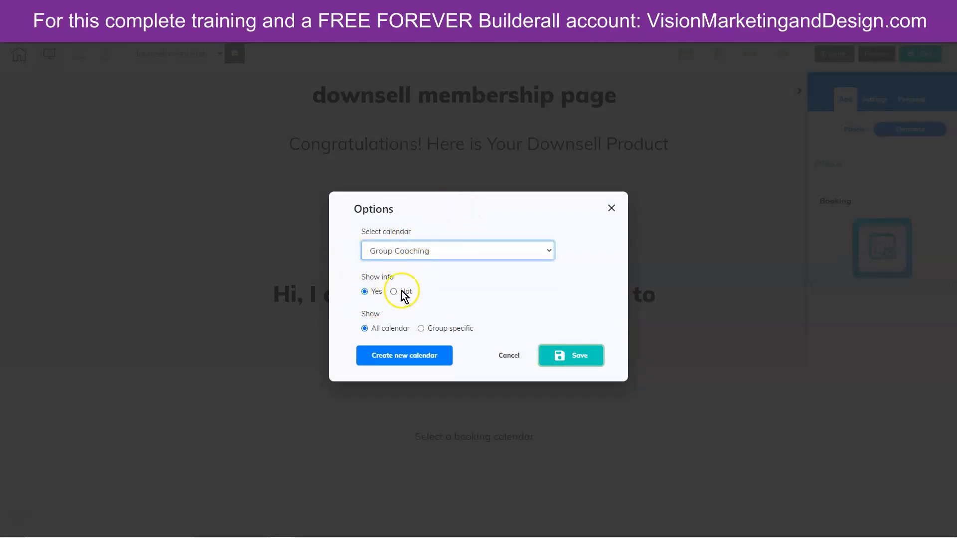
click(420, 328)
click(425, 339)
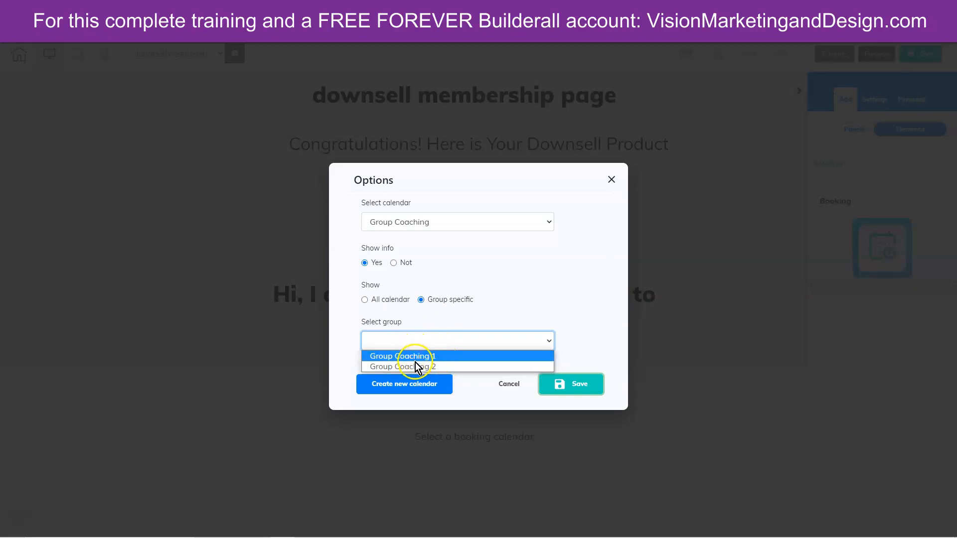
click(442, 367)
click(370, 301)
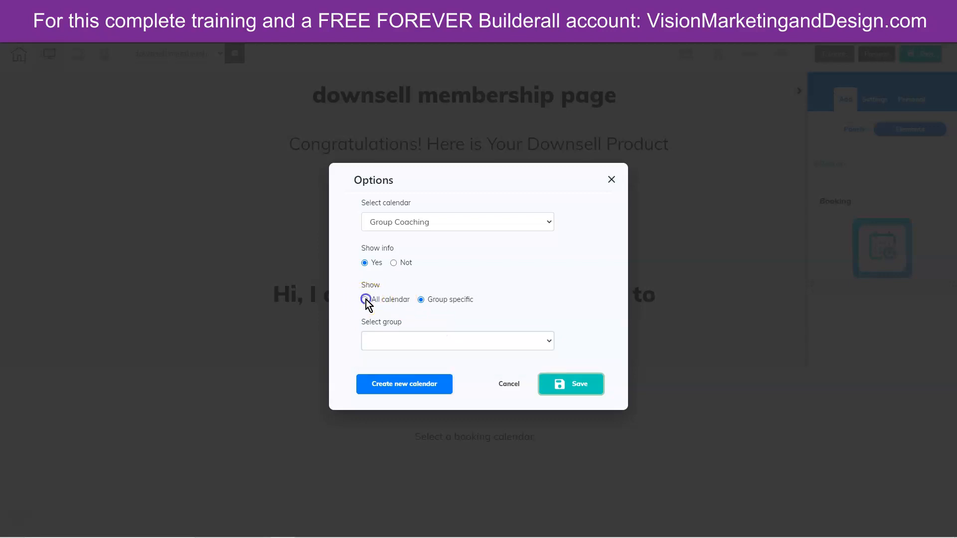
click(367, 300)
click(572, 355)
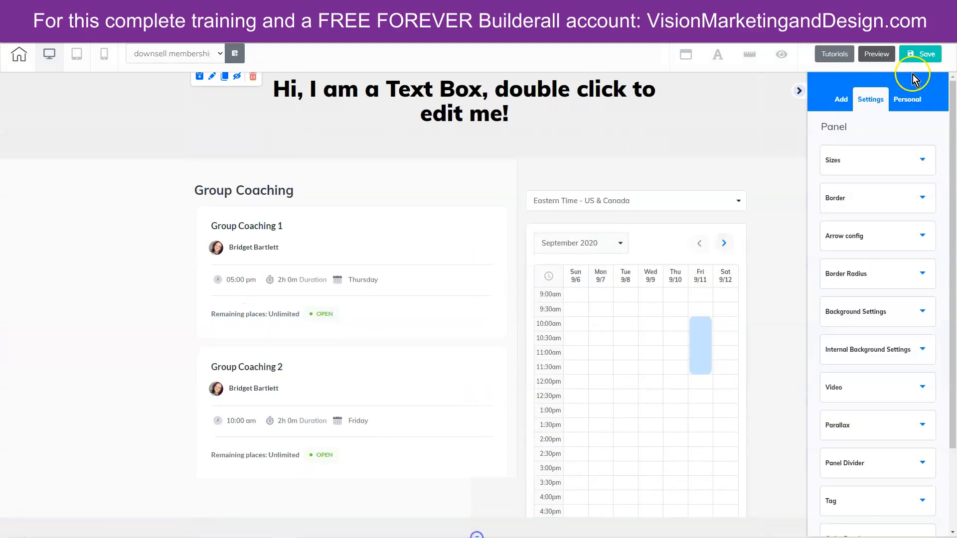
- Save the downsell page without publishing and open its live website page
click(918, 58)
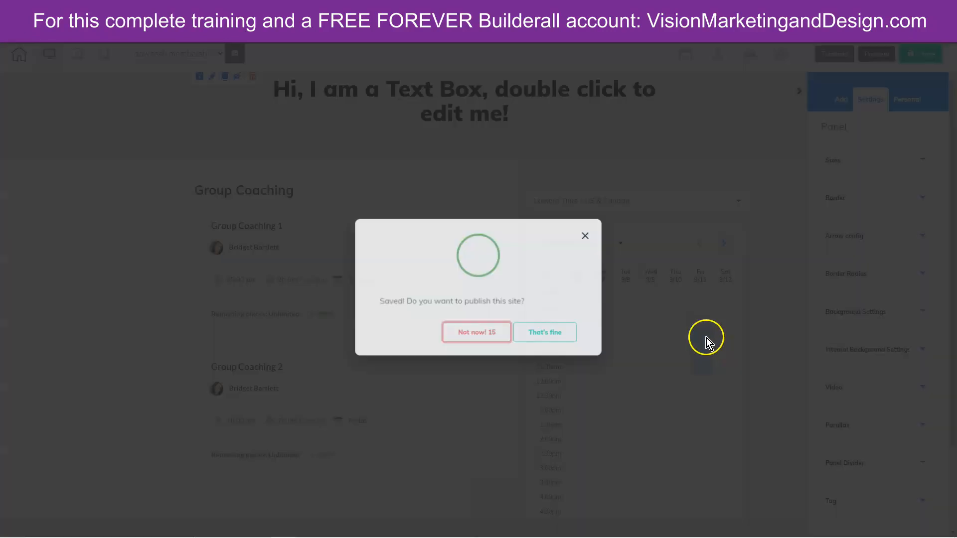
click(544, 329)
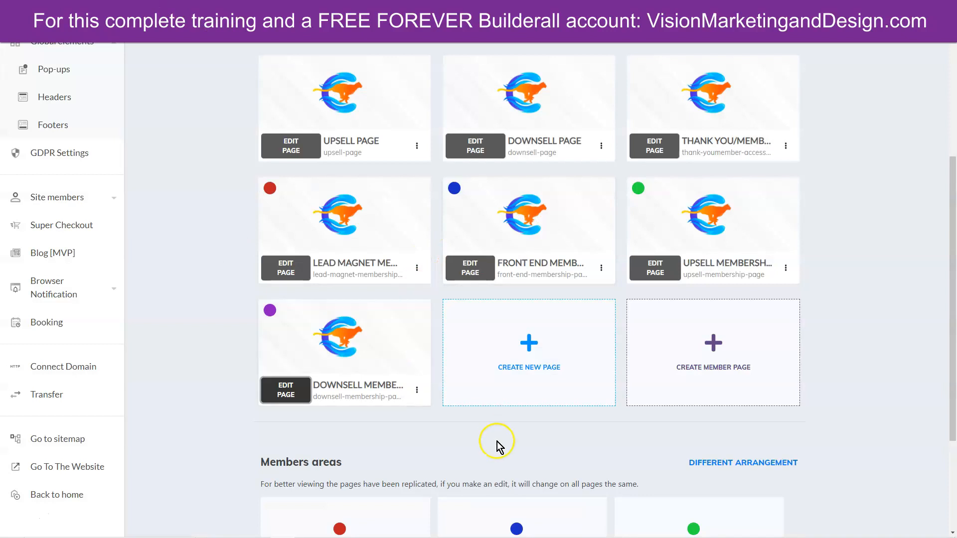
click(416, 391)
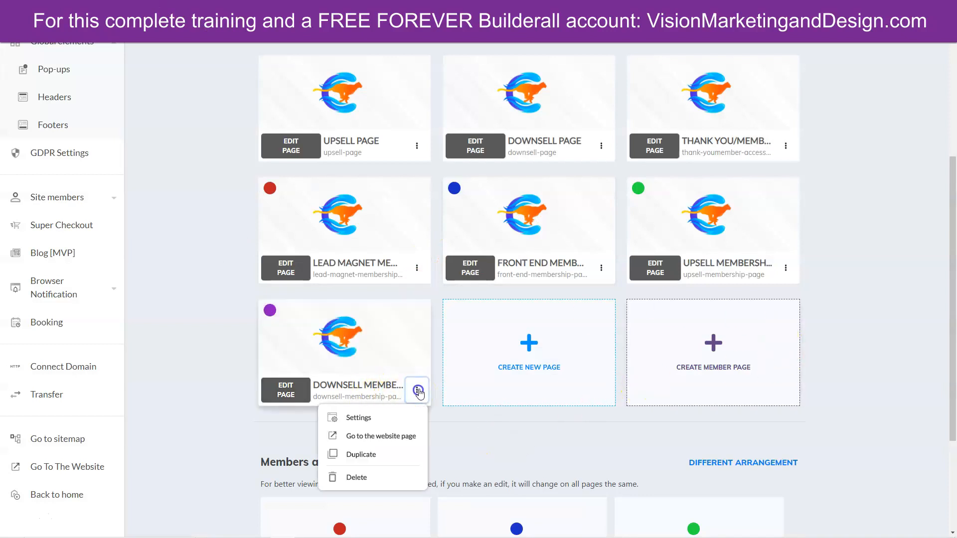
click(404, 434)
scroll(128, 333, down, 6)
scroll(199, 393, up, 1)
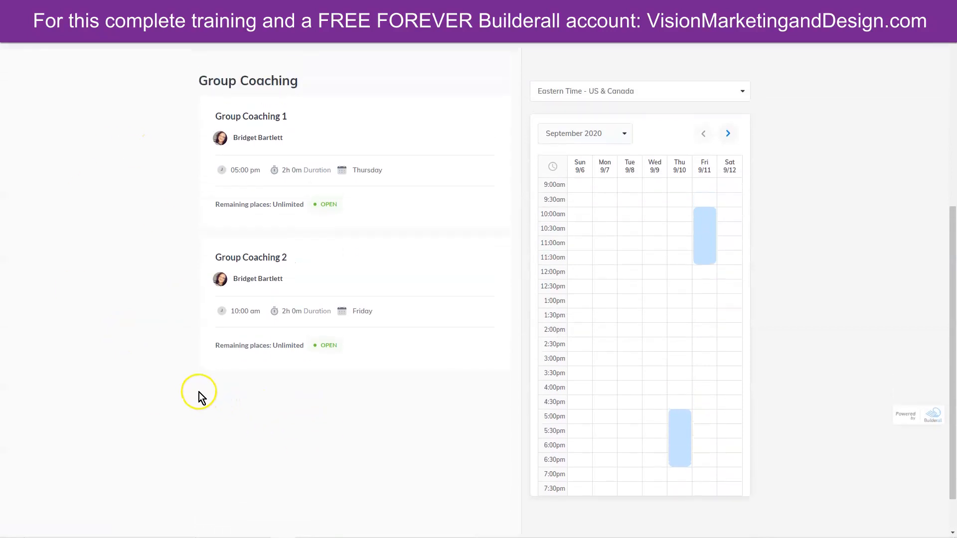
scroll(114, 309, up, 2)
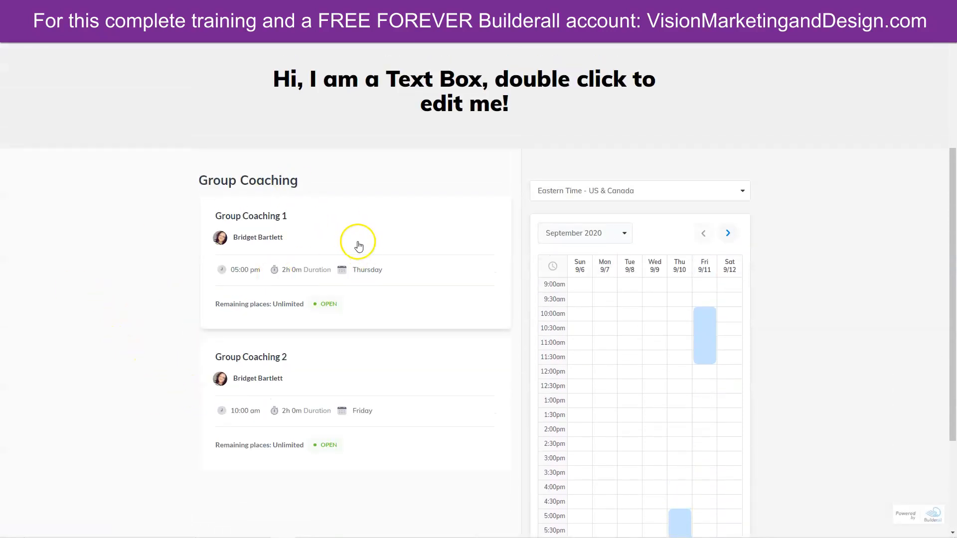
scroll(391, 229, down, 1)
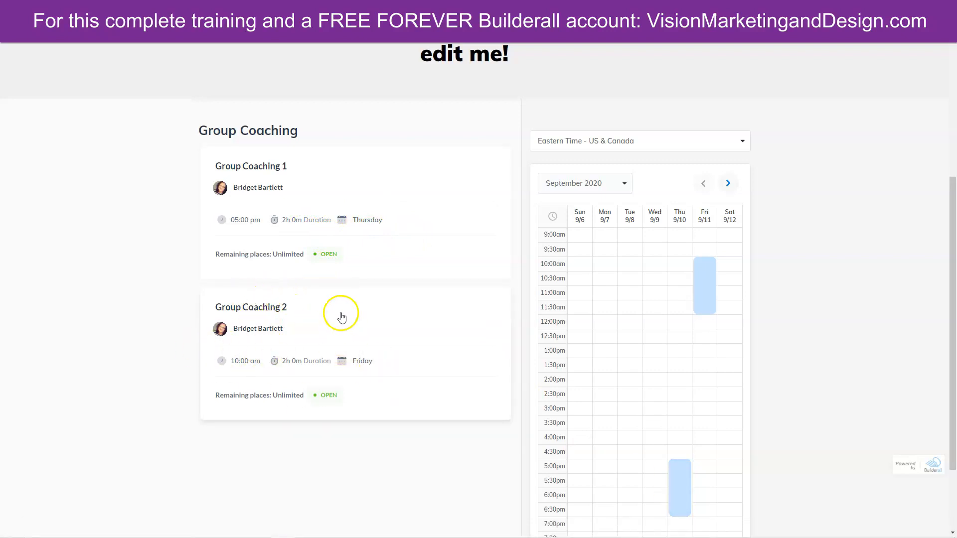
- Select the Friday Group Coaching 2 session and open its booking form
click(705, 274)
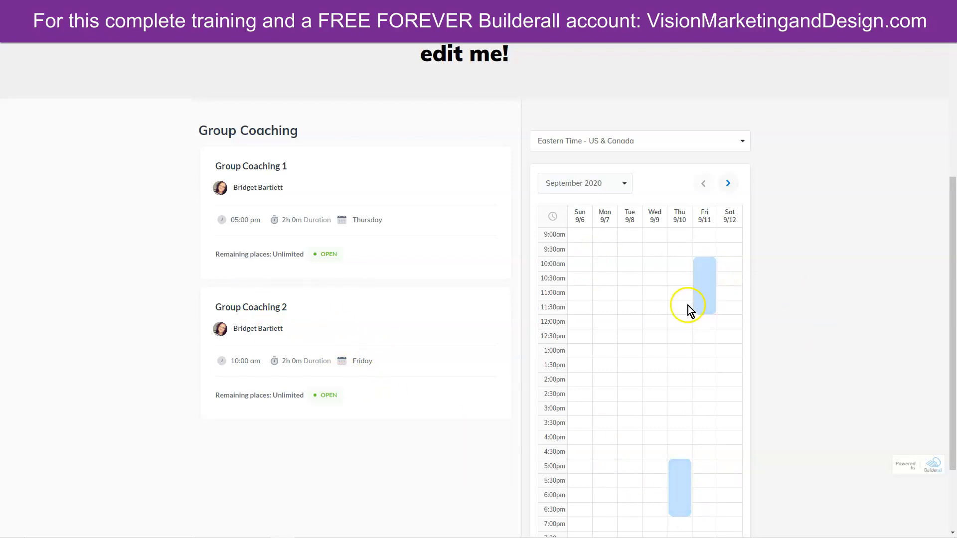
click(414, 187)
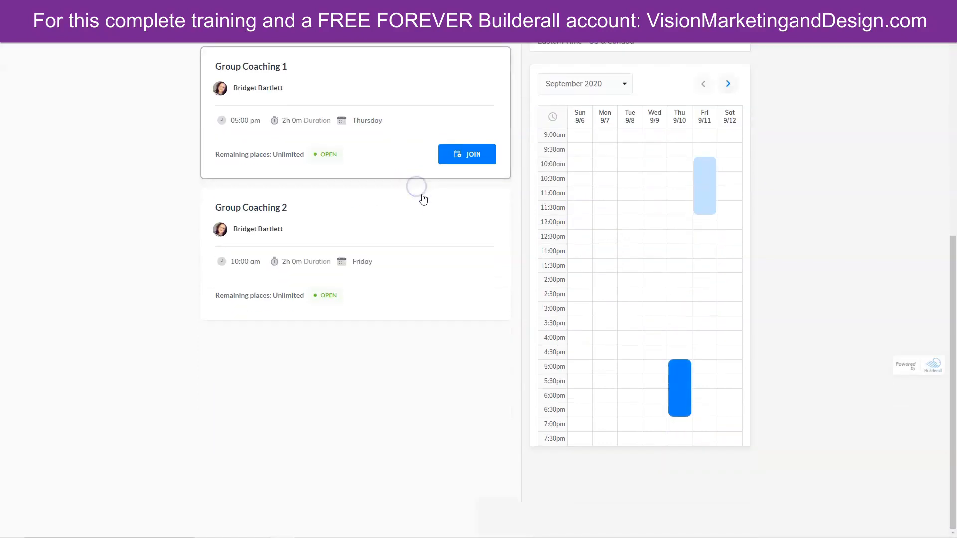
click(705, 181)
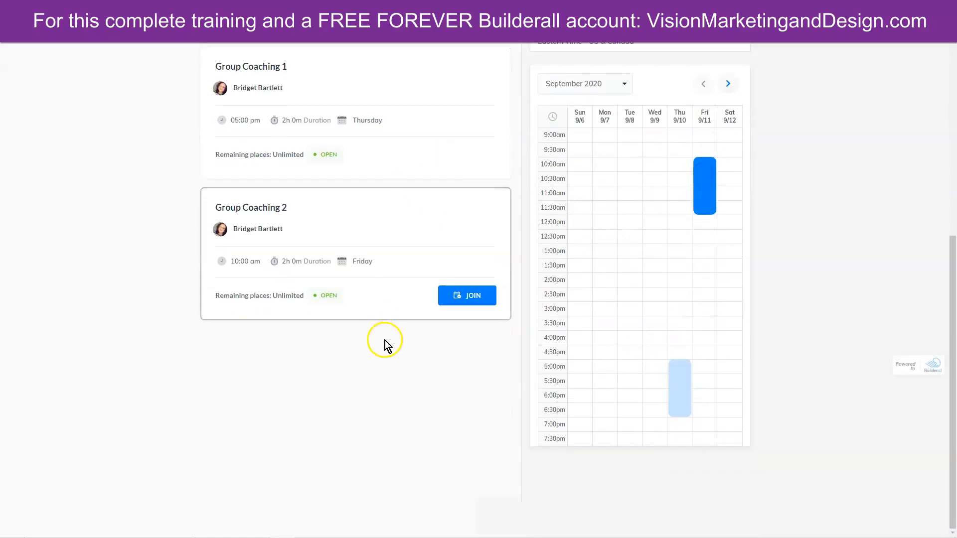
click(466, 297)
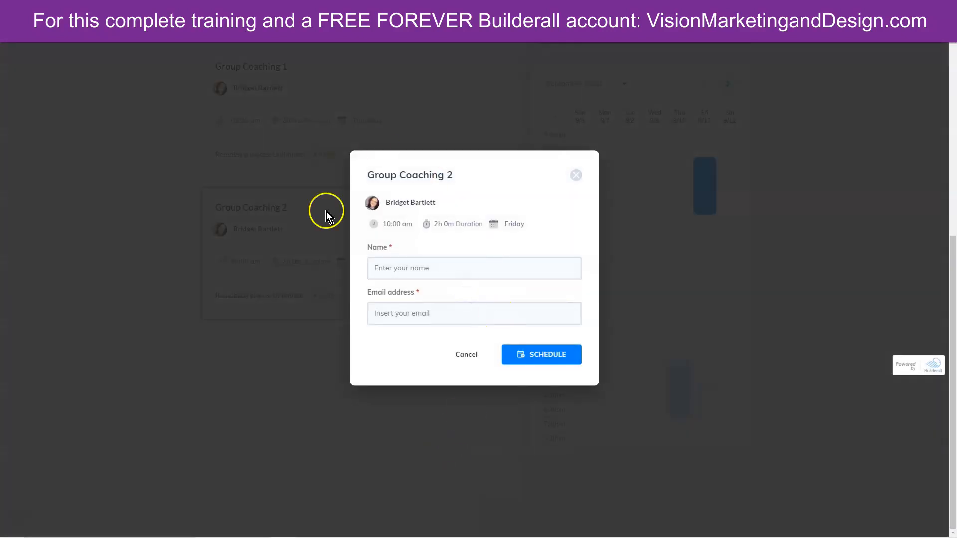
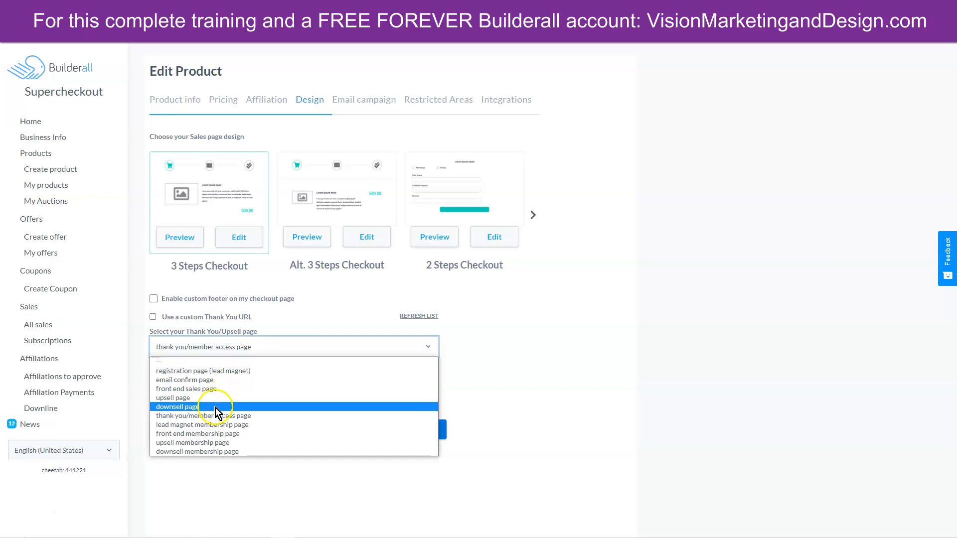
- Set 'downsell membership page' as the Downsell Product's thank-you page and save
click(211, 453)
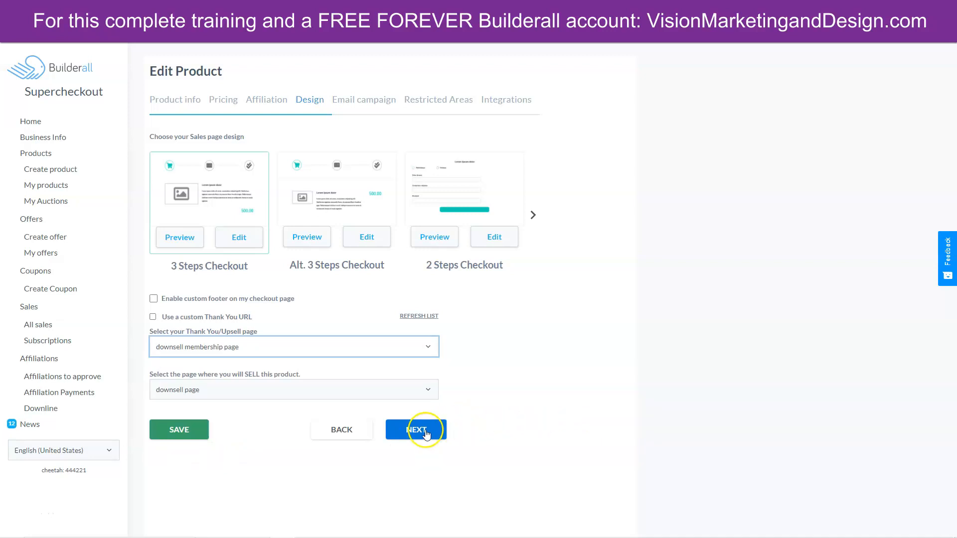
click(178, 428)
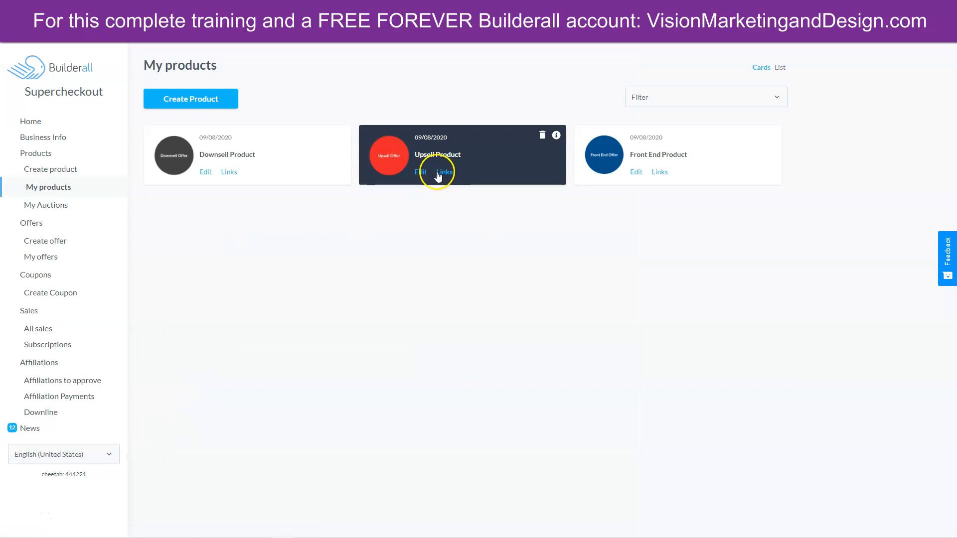
- Make 'upsell membership page' the Upsell Product's thank-you page and save it
click(421, 172)
click(261, 516)
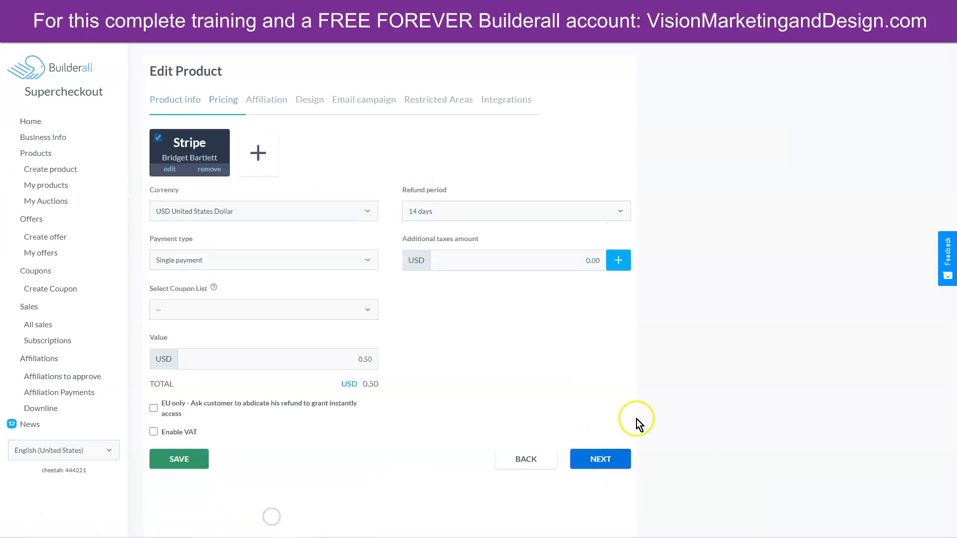
click(607, 466)
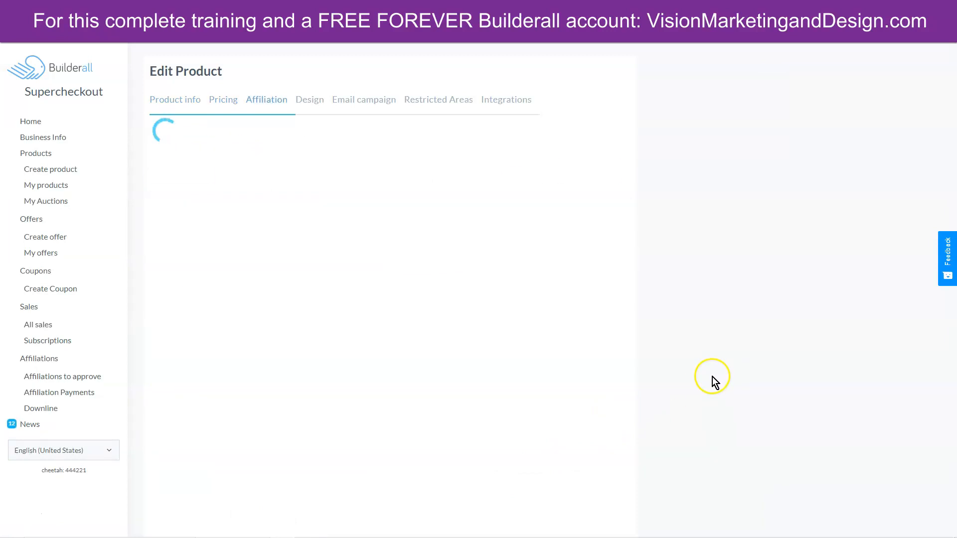
click(579, 173)
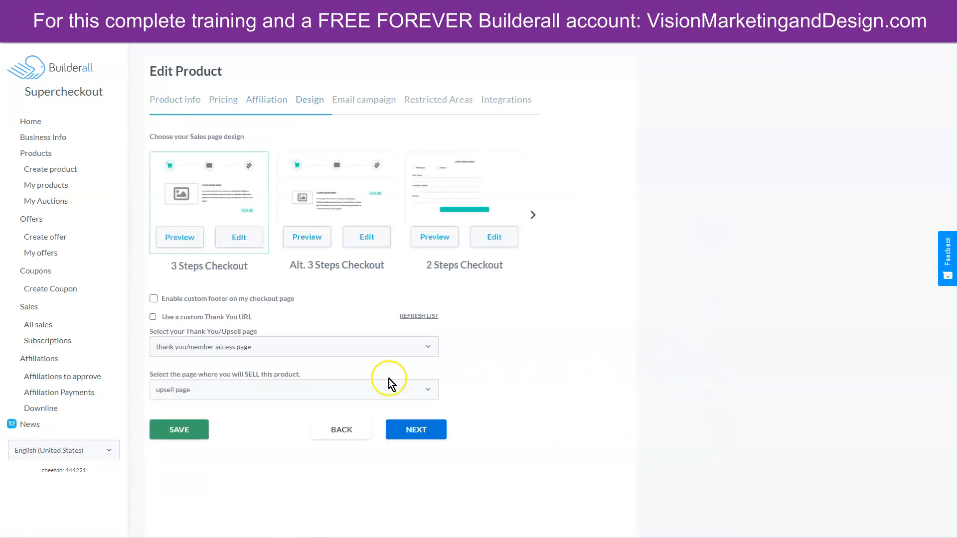
click(243, 348)
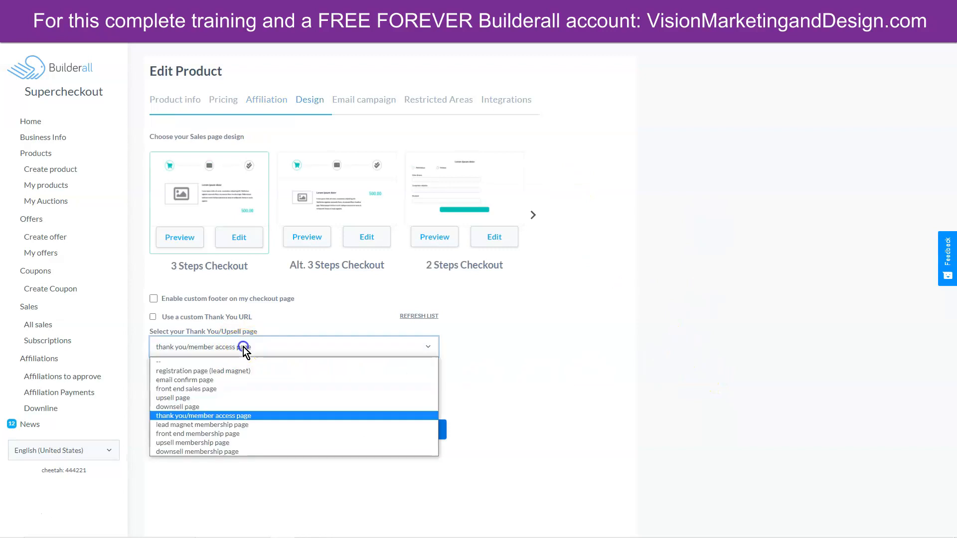
click(223, 443)
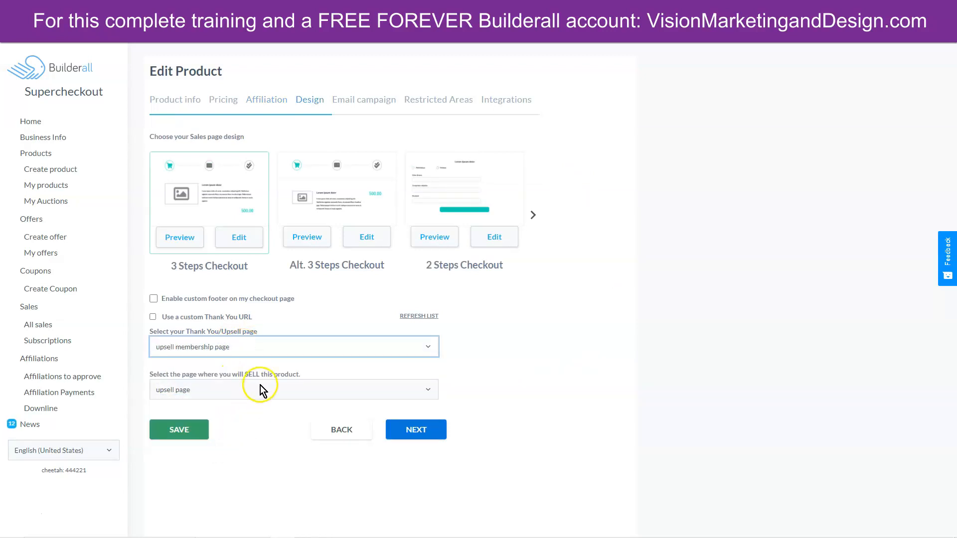
click(422, 431)
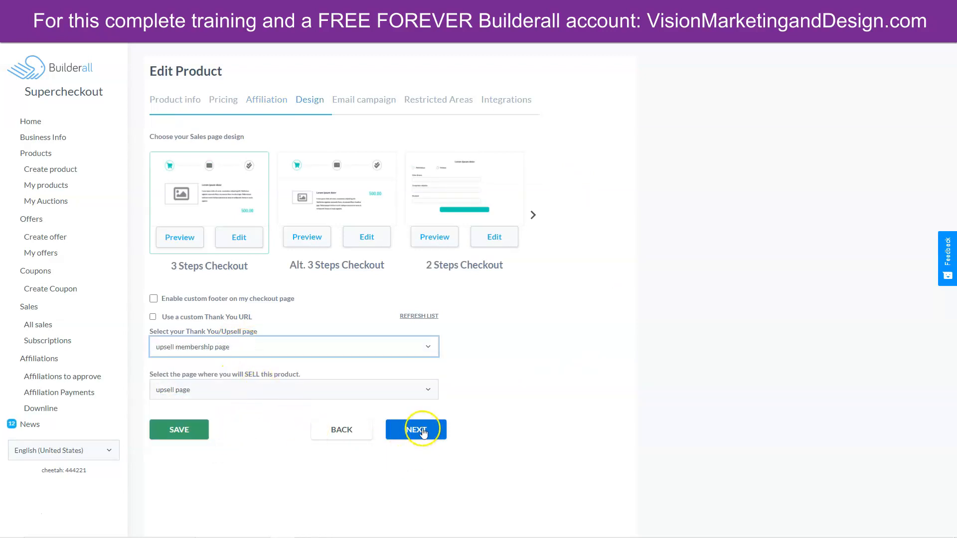
click(181, 429)
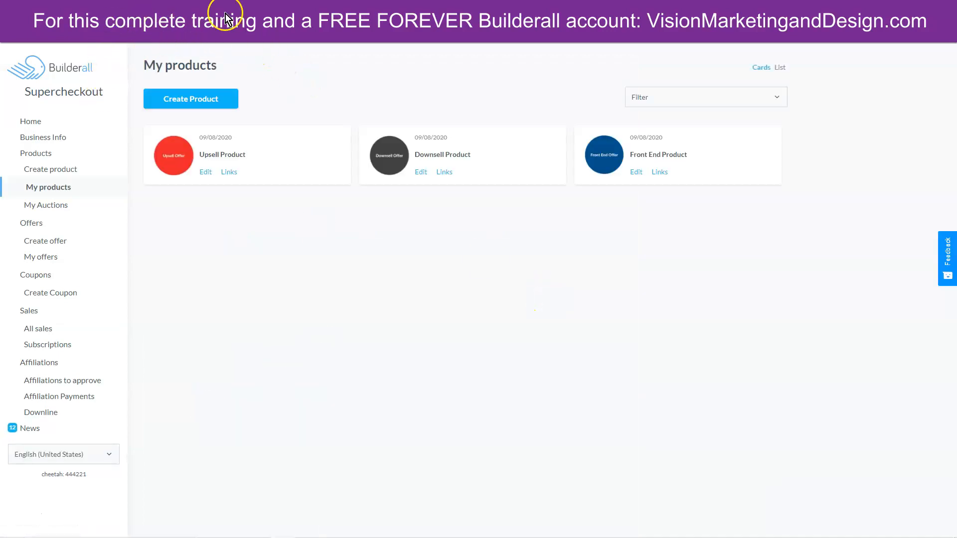
- Republish the Upsell Funnel site and view its live registration page
click(354, 14)
click(858, 54)
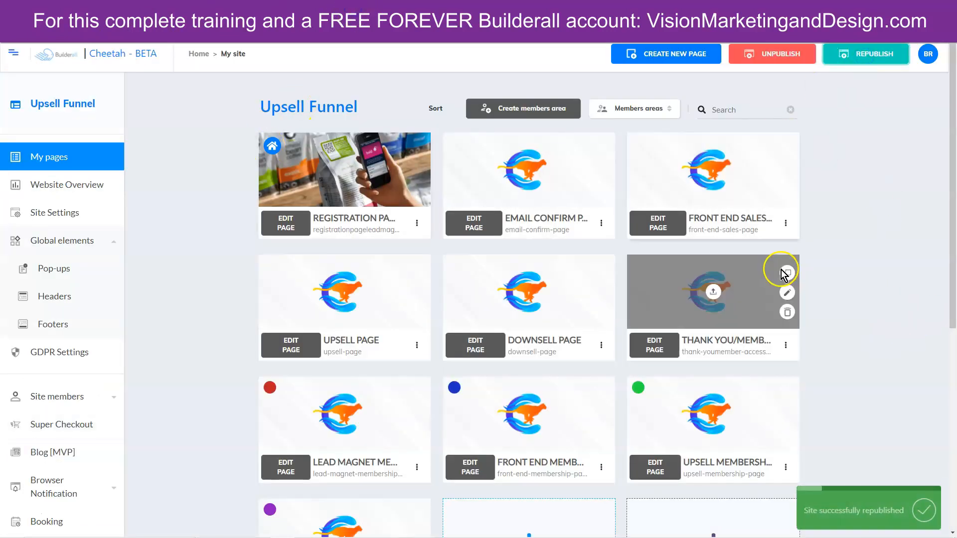
click(417, 223)
click(399, 265)
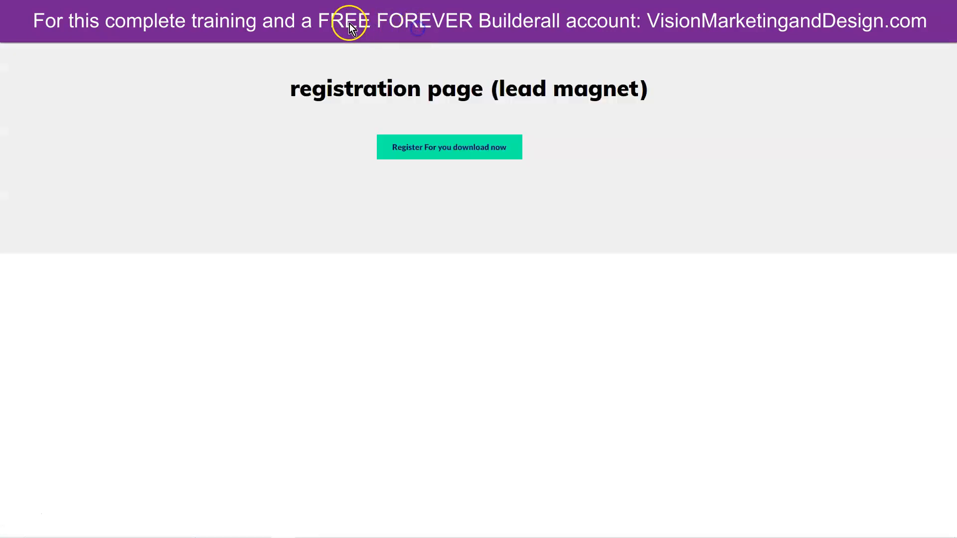
- Copy the registration page URL and load it in a Guest browser window
right_click(343, 26)
click(356, 77)
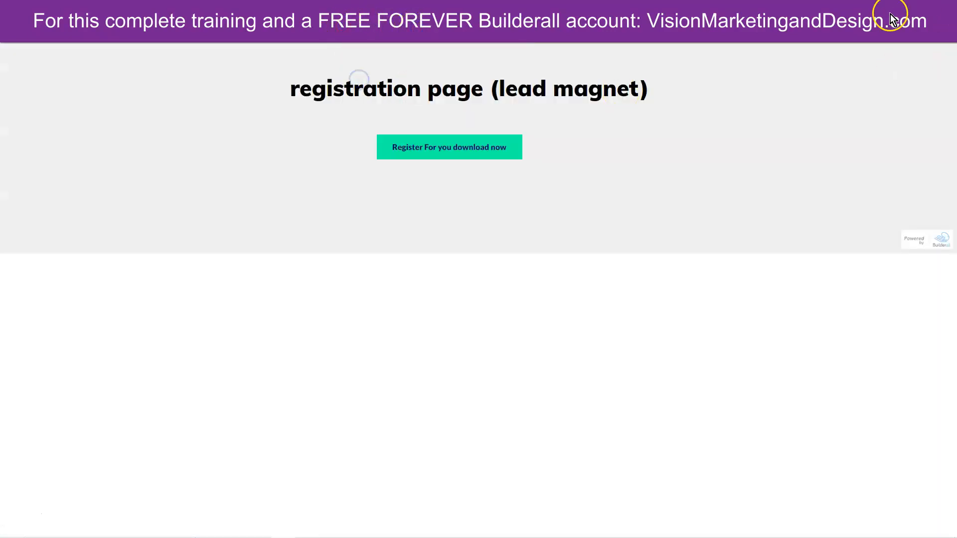
click(929, 26)
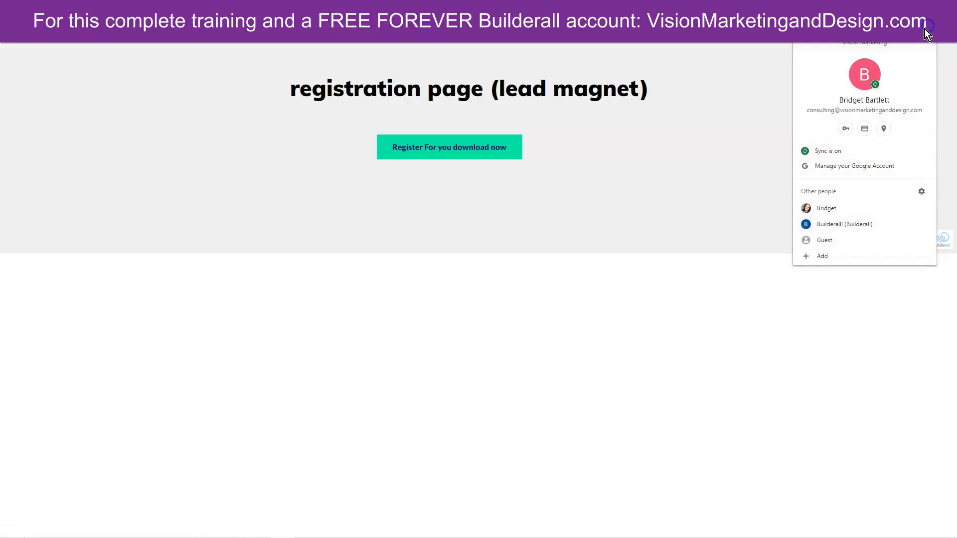
click(827, 228)
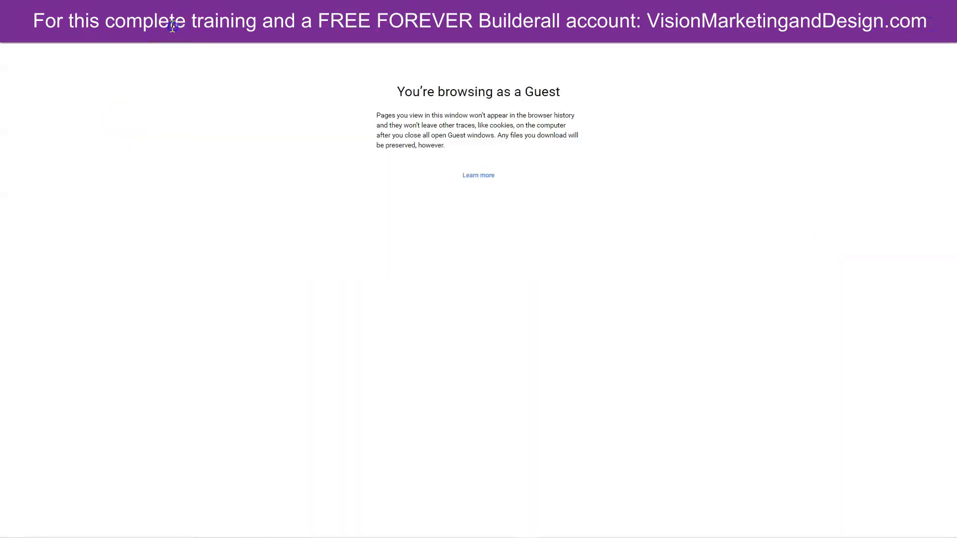
key(ctrl+v)
key(Return)
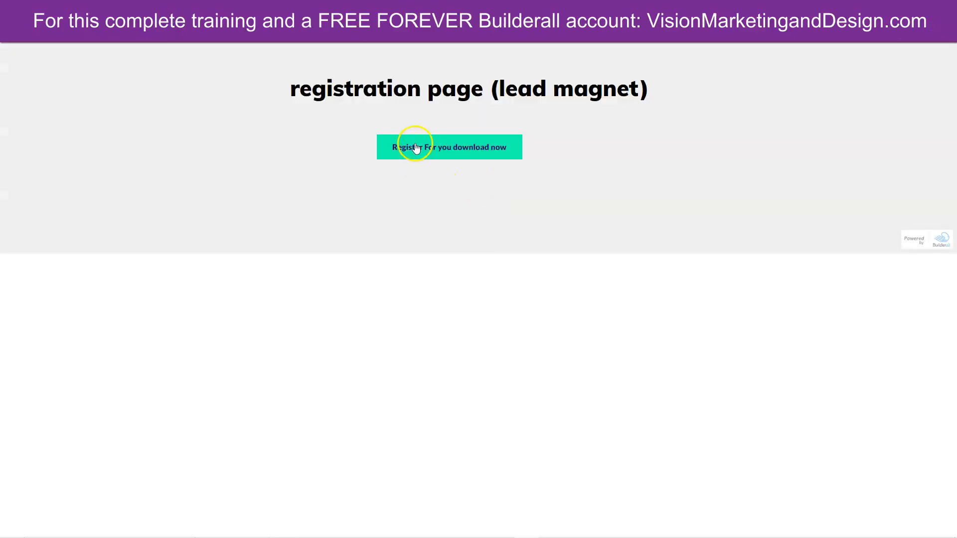
- Register with the tester's name, e-mail and a password, then confirm
click(416, 146)
click(428, 225)
key(Tab)
key(Tab)
text(••••••••••)
click(443, 312)
text(••••••••••)
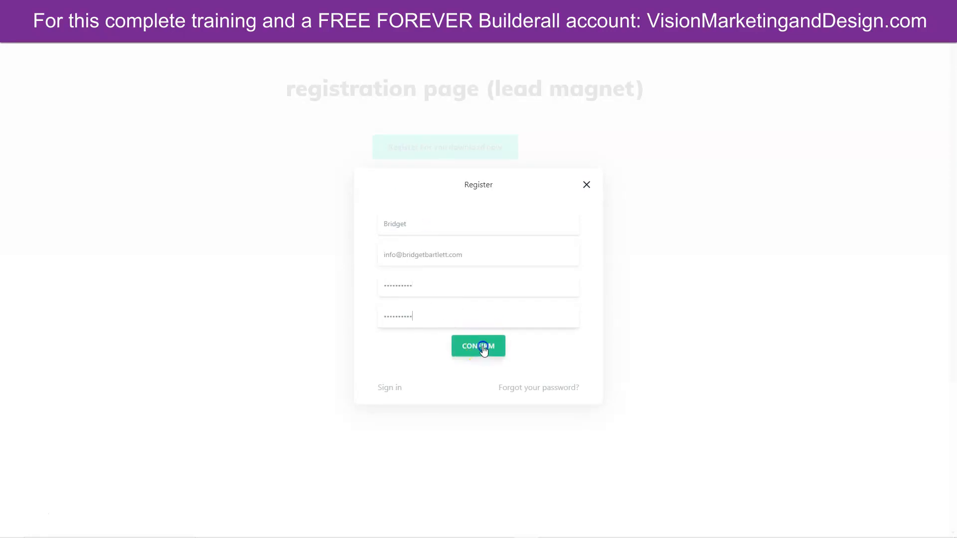
click(483, 347)
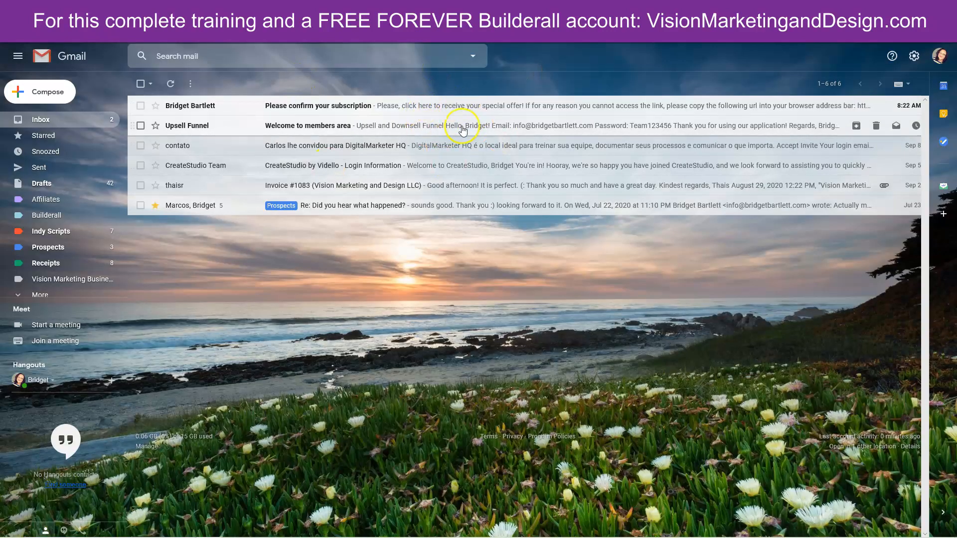
- Open the 'Please confirm your subscription' email in Gmail
click(462, 127)
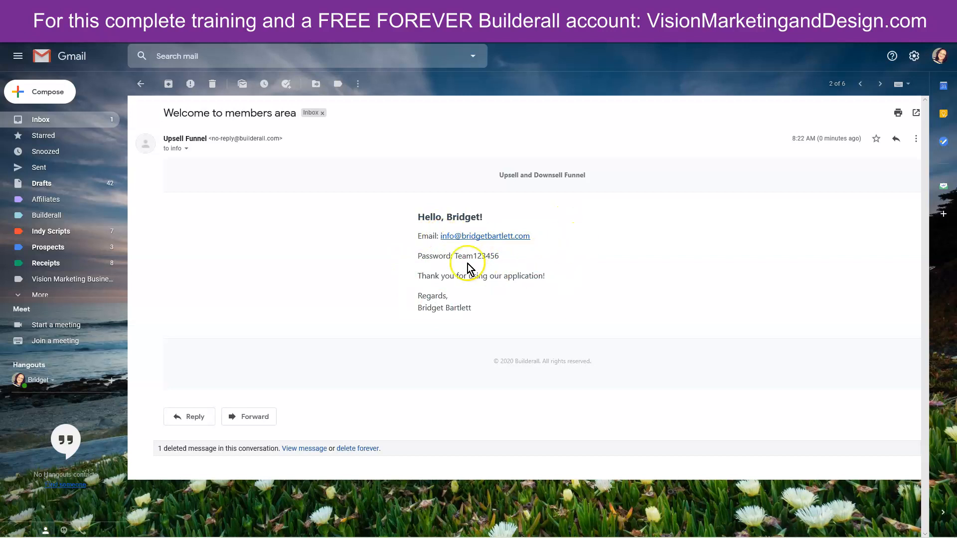
click(141, 83)
click(477, 111)
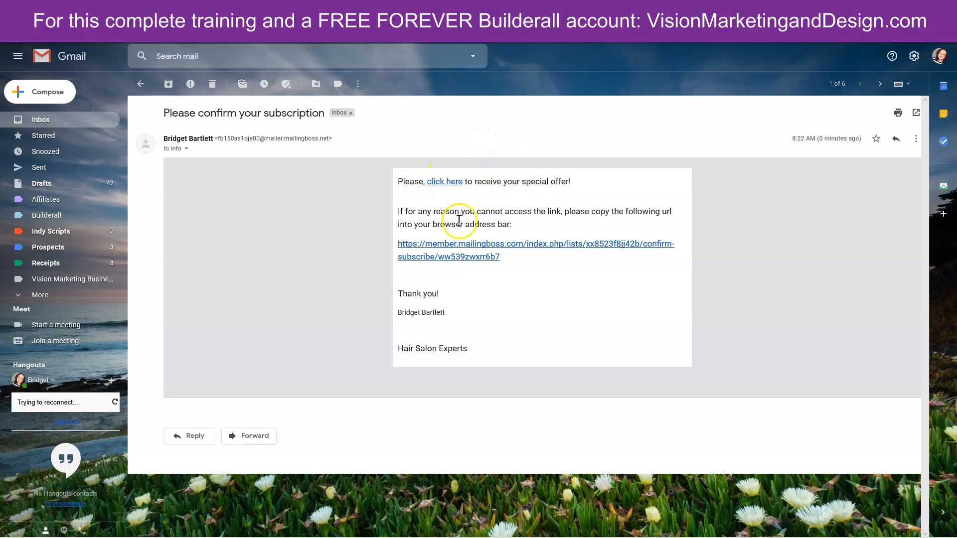
- Copy the email's confirmation link and return to the funnel's email confirm page
drag(392, 244, 502, 263)
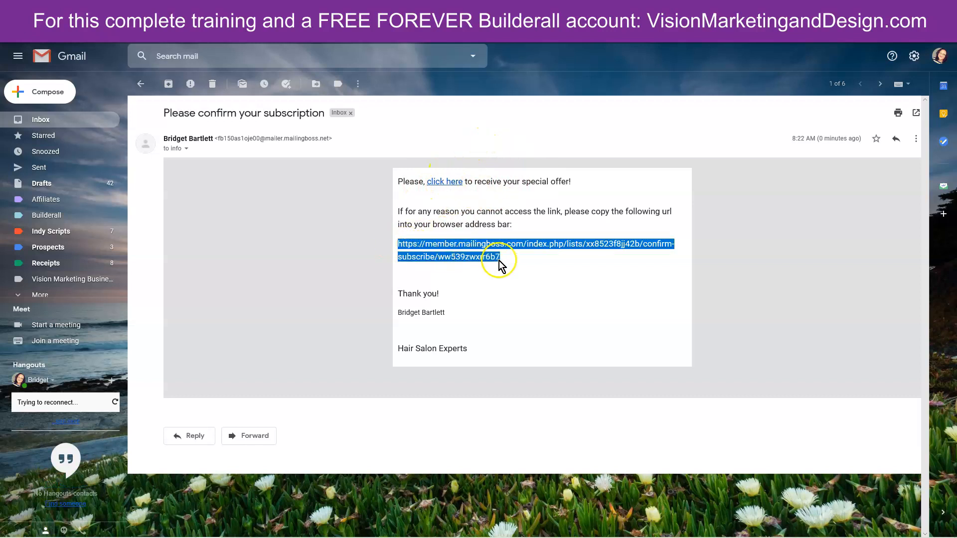
right_click(519, 243)
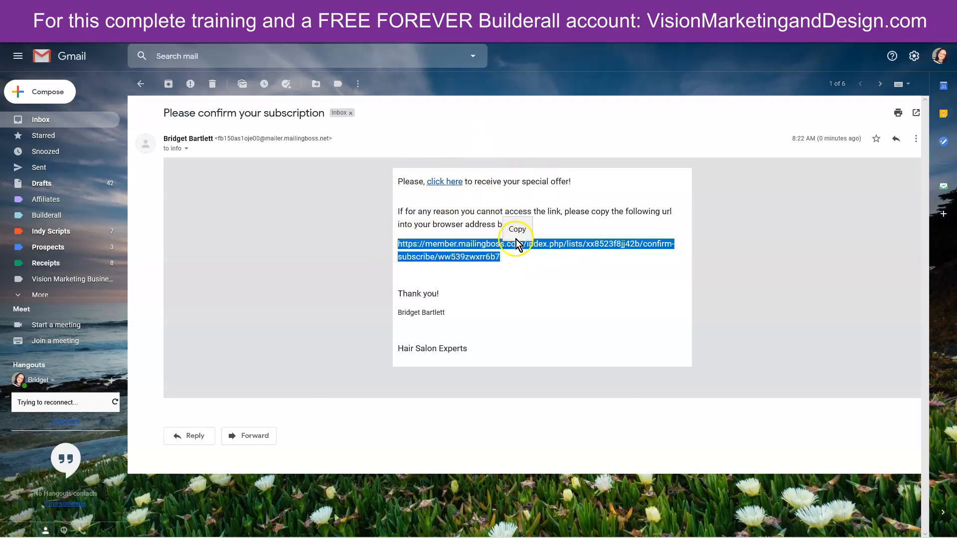
click(515, 232)
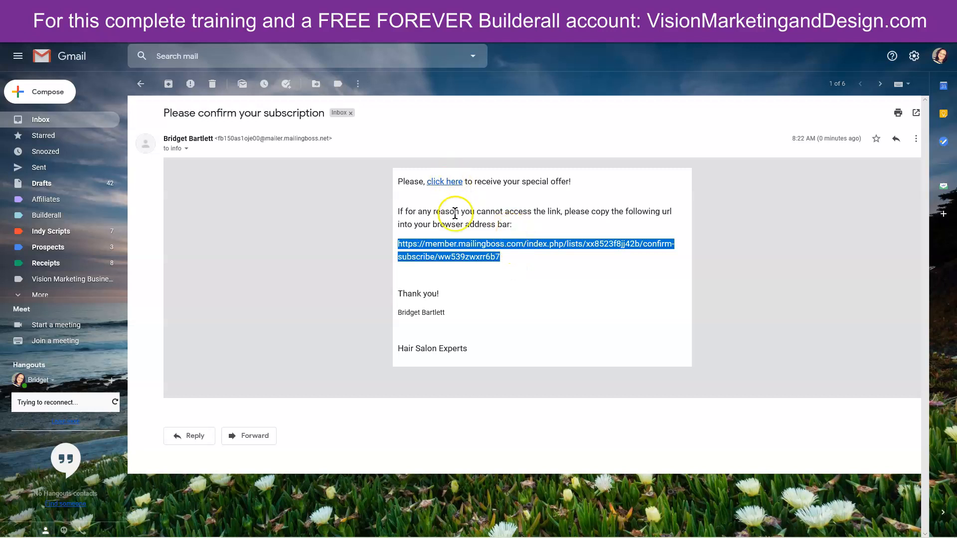
click(515, 10)
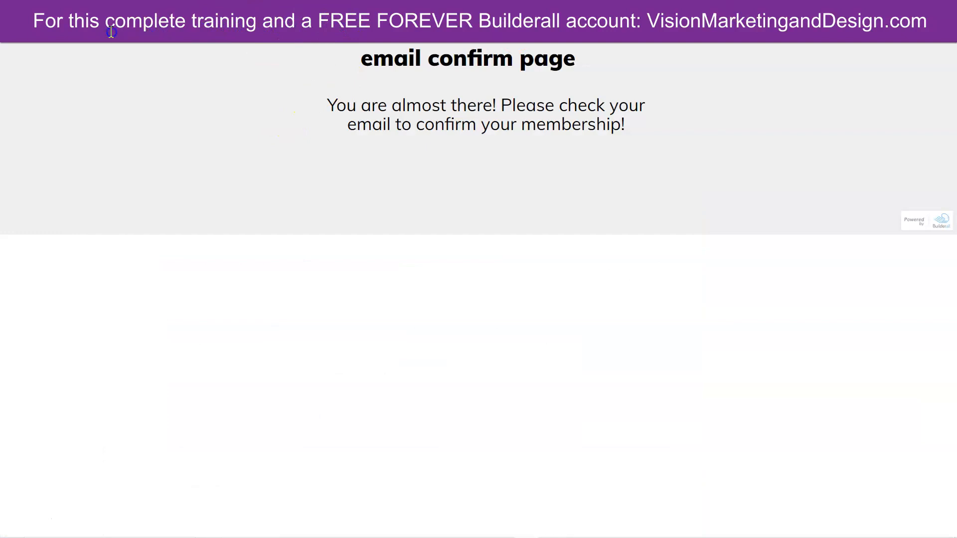
- Load the confirmation link, continue to the front end sales page and choose BUY NOW
click(68, 31)
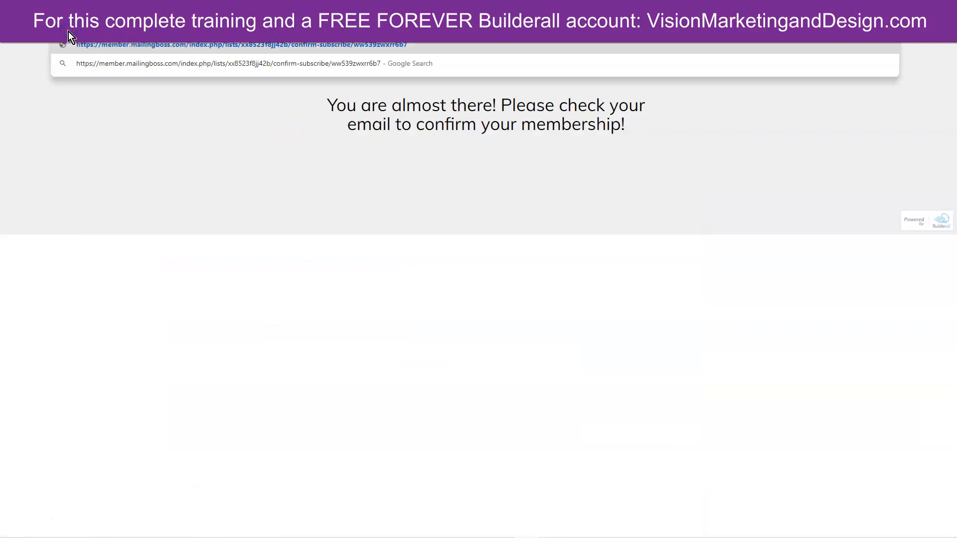
key(Return)
click(510, 100)
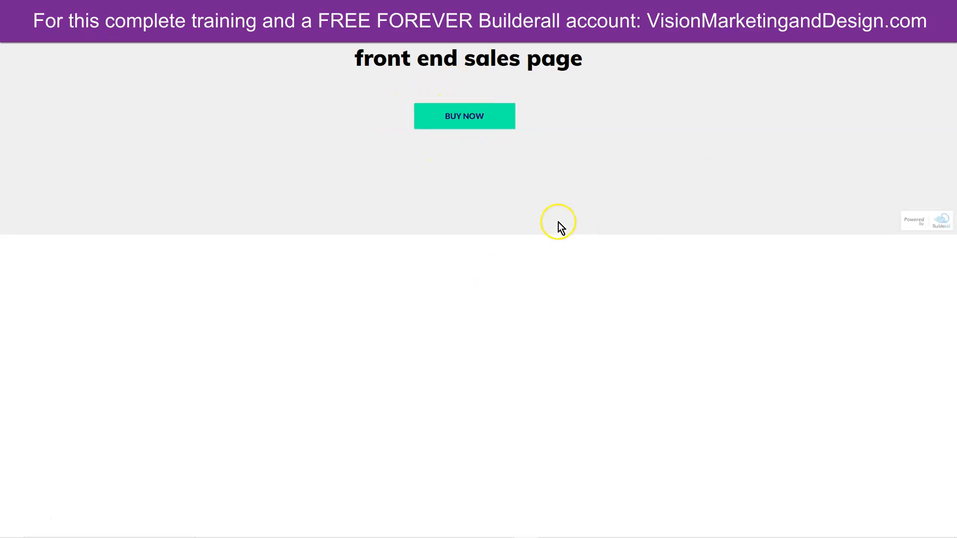
click(463, 118)
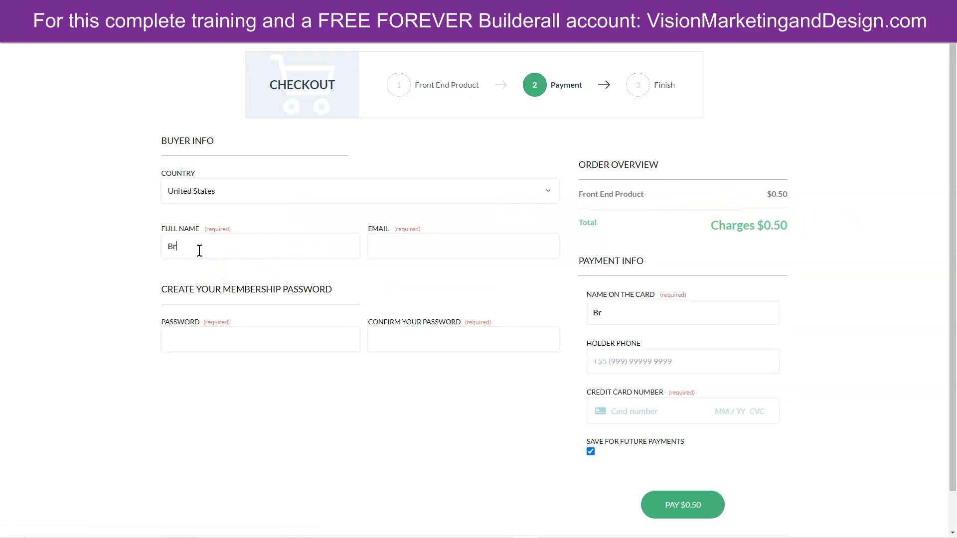
- Fill in the buyer's full name, e-mail, membership password twice and holder phone
click(239, 246)
click(406, 244)
click(312, 343)
text(••••••••••)
click(381, 343)
text(•••)
text(•••••••)
key(Tab)
key(Tab)
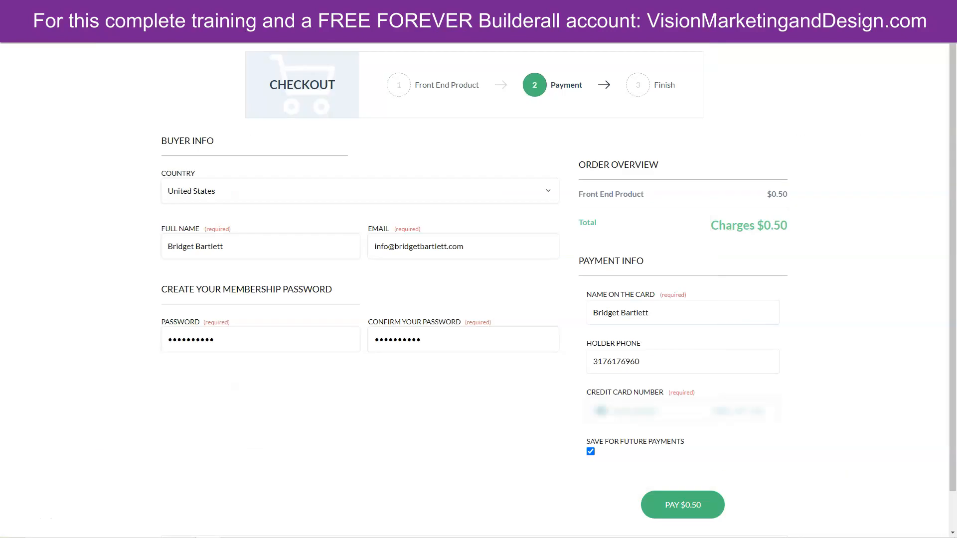
- Enter the card details, pay $0.50 and continue to the upsell page
click(624, 412)
text(••••••••••••••••••••••••••••)
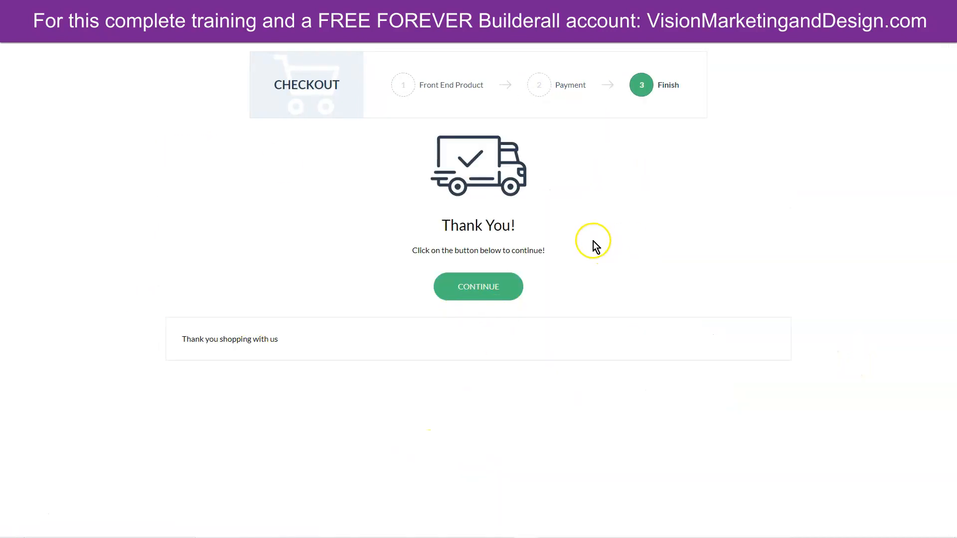
click(478, 288)
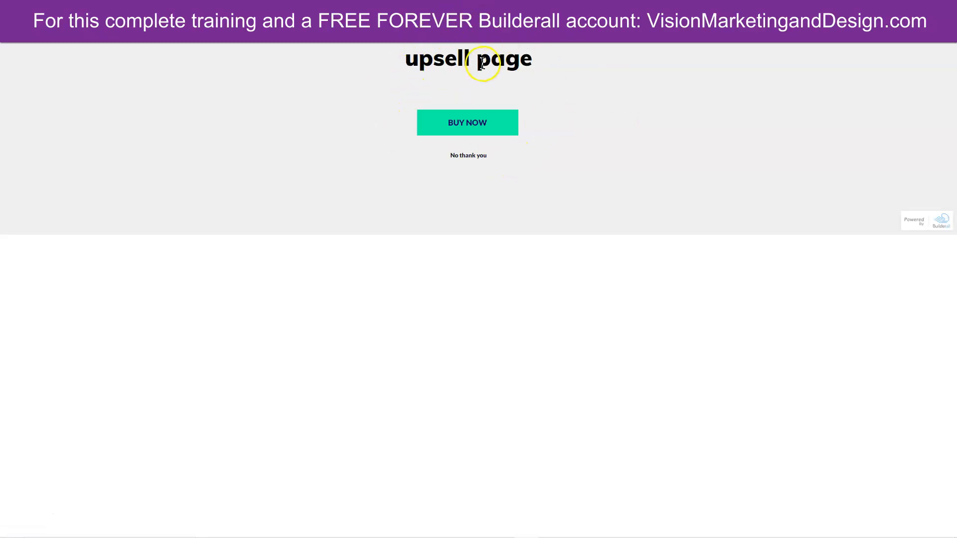
- Decline the upsell, buy the $0.50 Downsell Product with the membership password, and continue
click(458, 163)
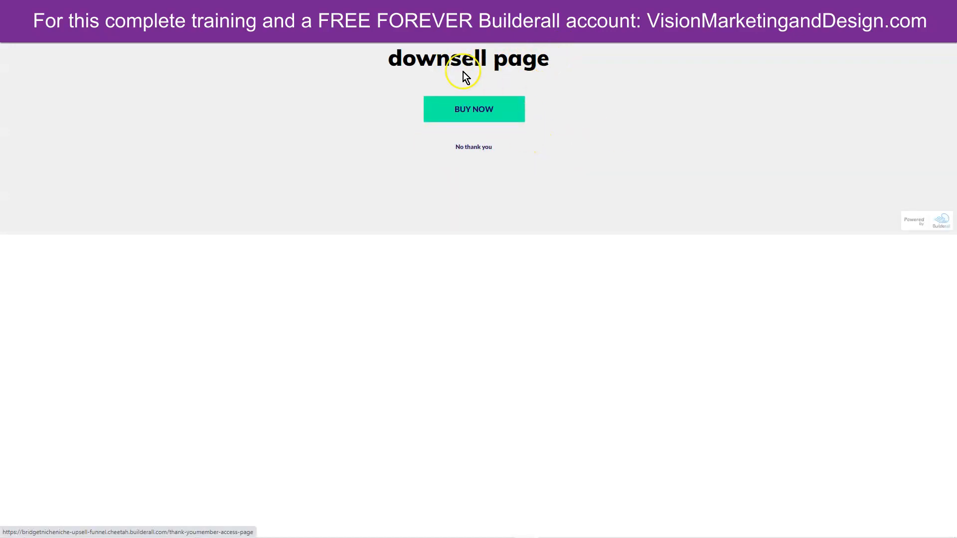
click(475, 111)
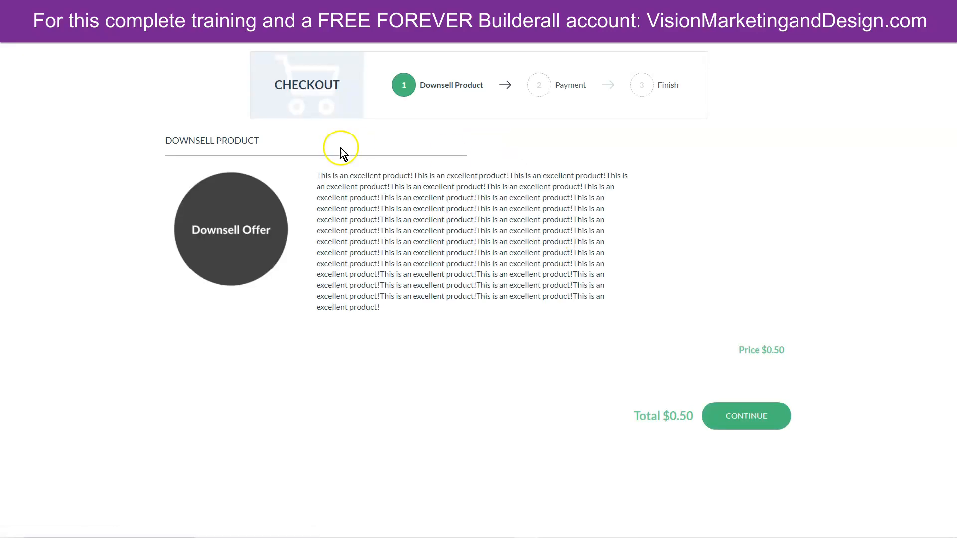
click(733, 418)
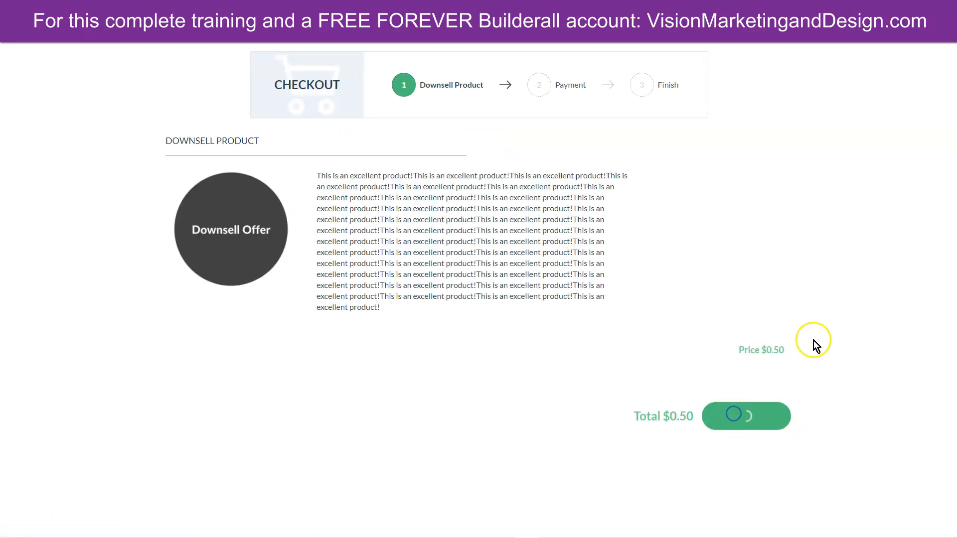
click(277, 344)
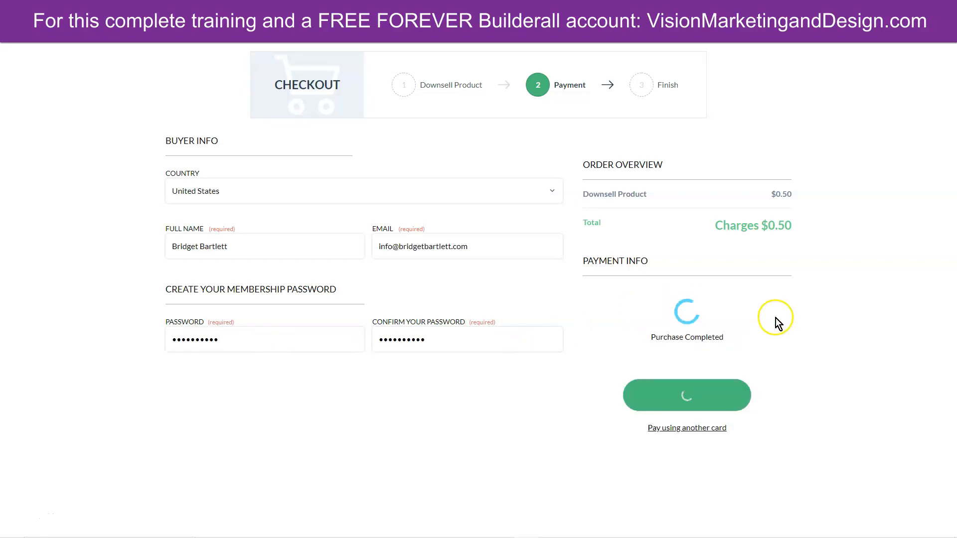
click(480, 284)
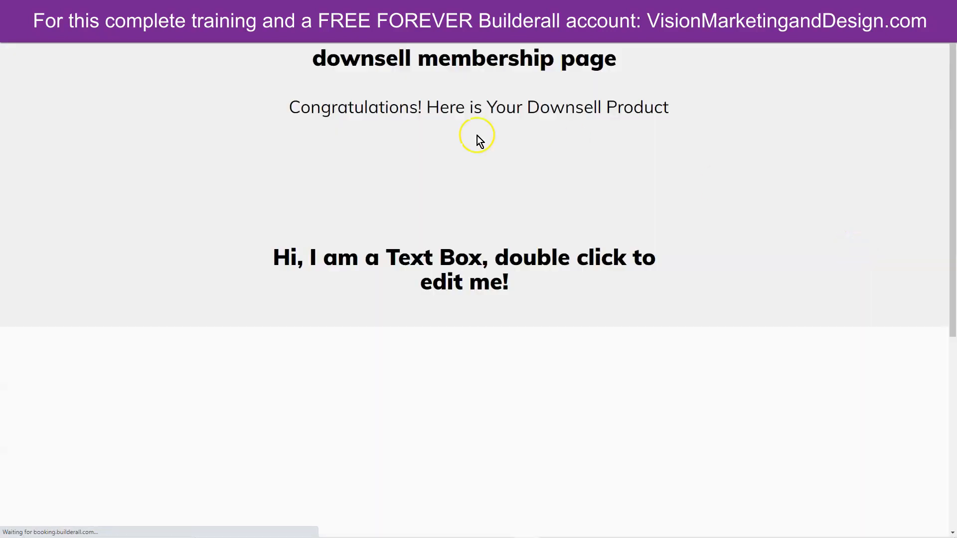
- Book Thursday's 05:00 pm Group Coaching 1 with the attendee's name, e-mail and phone
scroll(817, 374, down, 5)
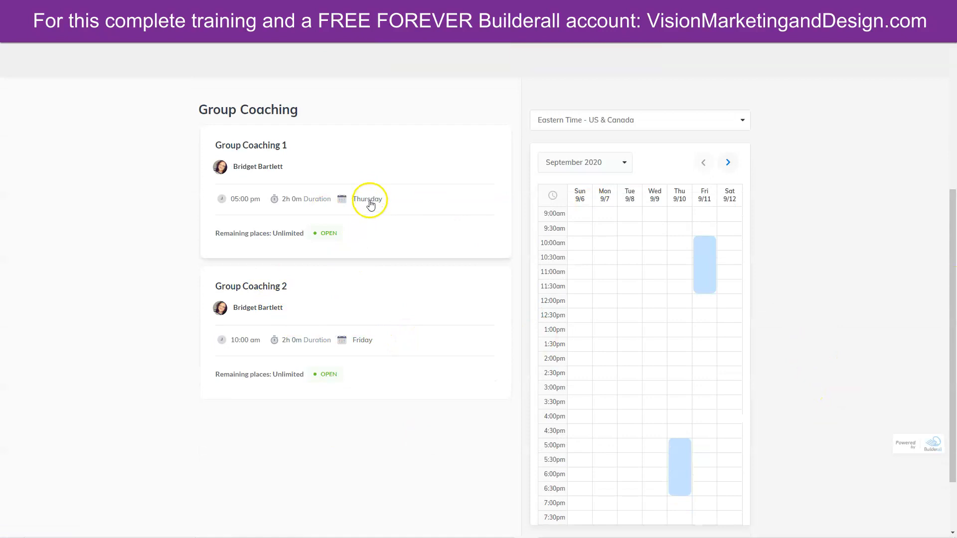
click(682, 467)
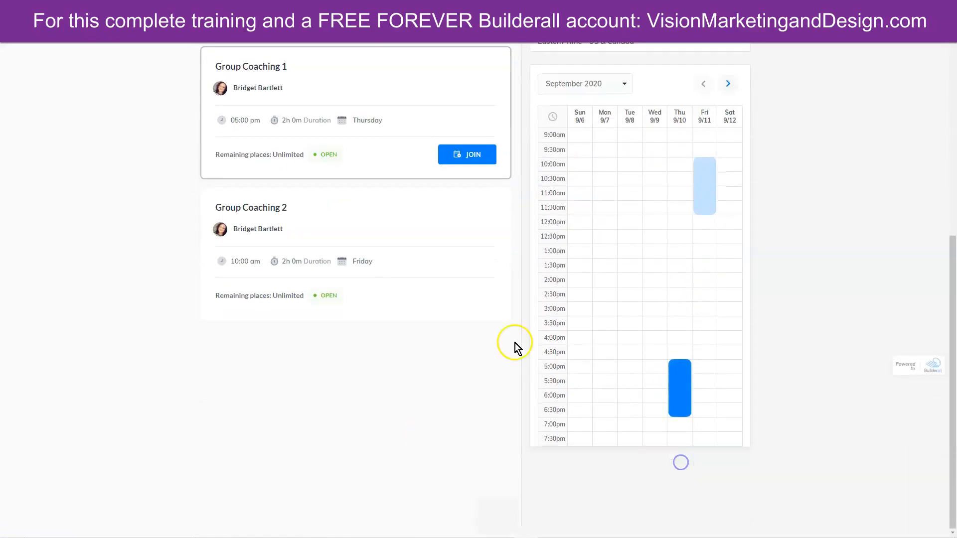
click(462, 154)
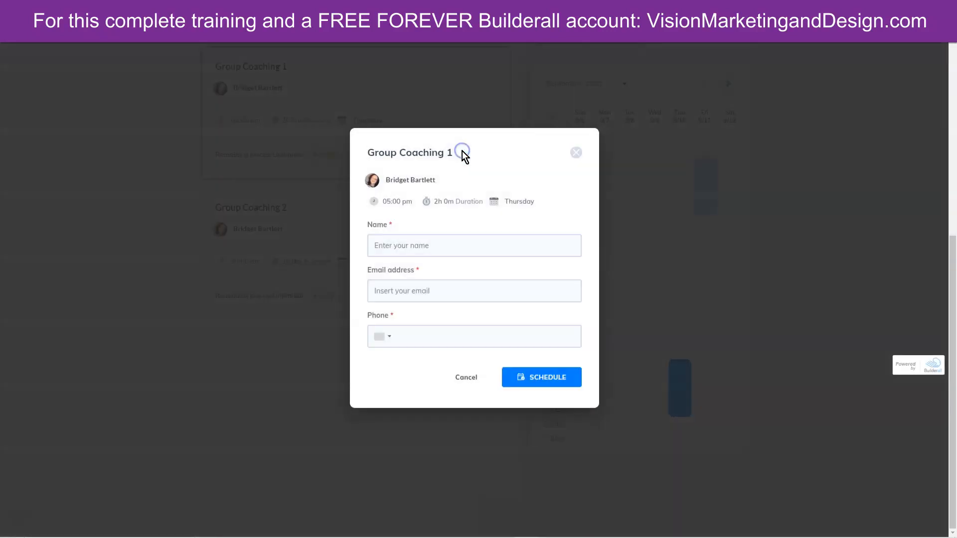
click(441, 246)
key(Tab)
click(442, 339)
click(534, 372)
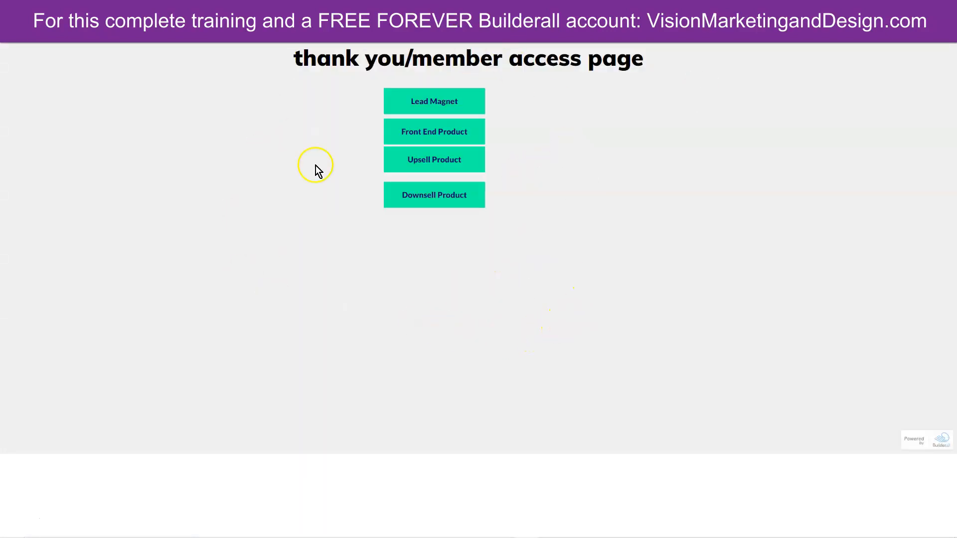
- Try the Upsell, Front End and Lead Magnet links, then open the Downsell Product page
click(435, 161)
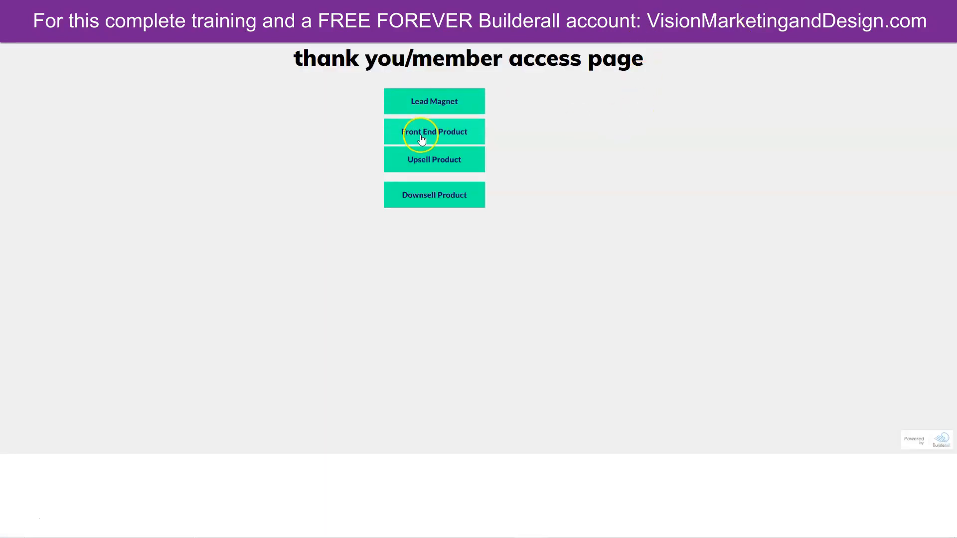
click(425, 136)
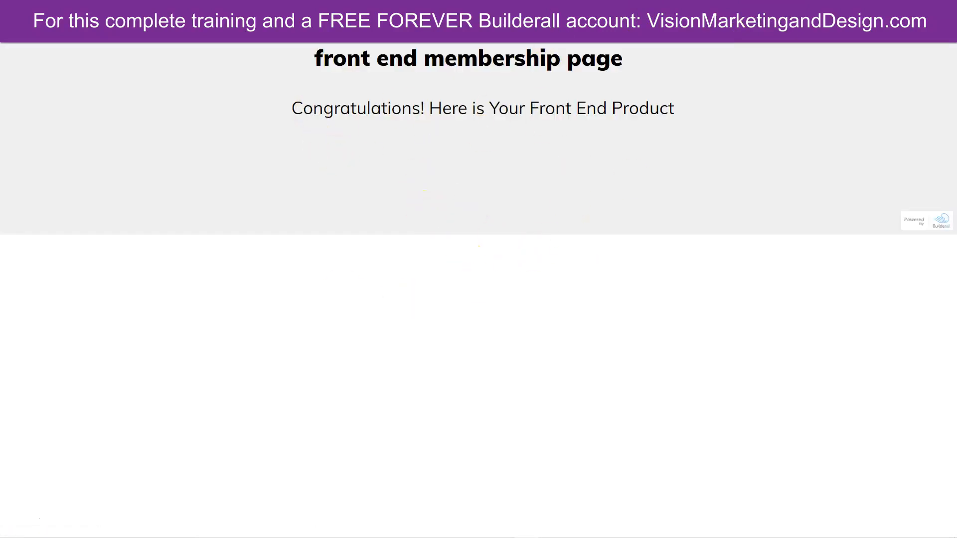
click(12, 28)
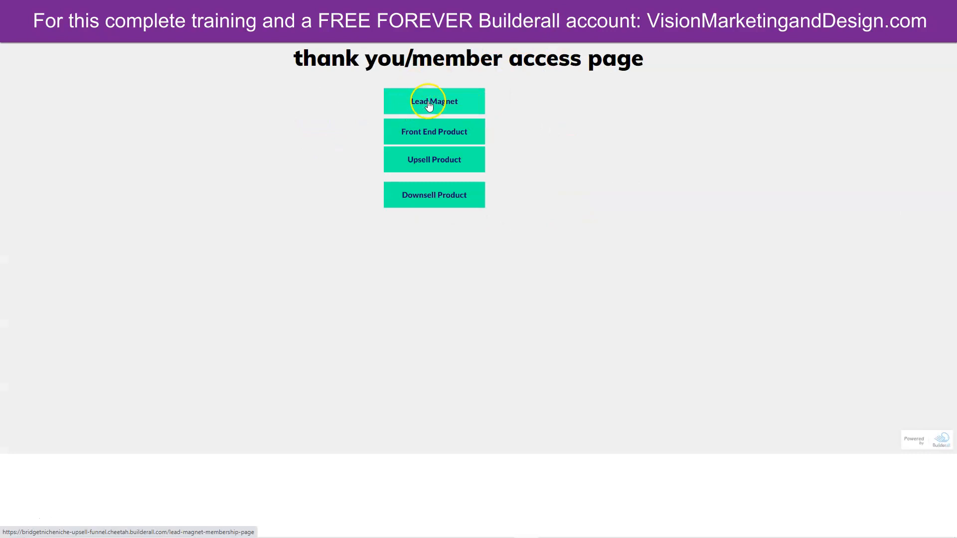
click(428, 106)
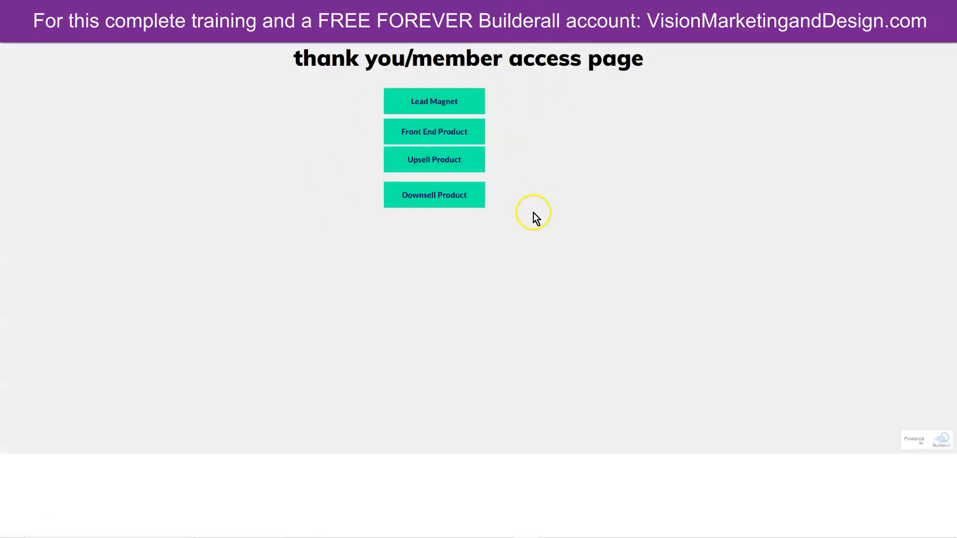
click(427, 194)
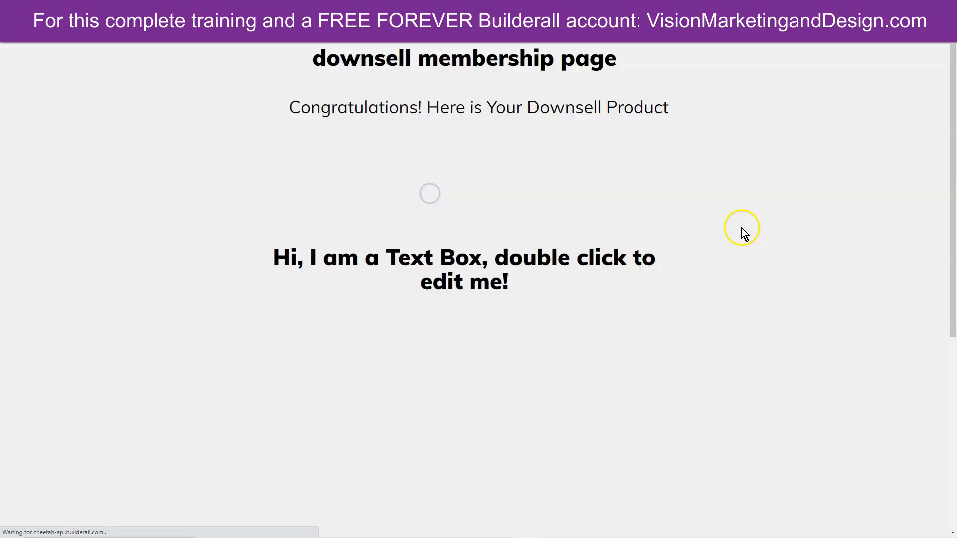